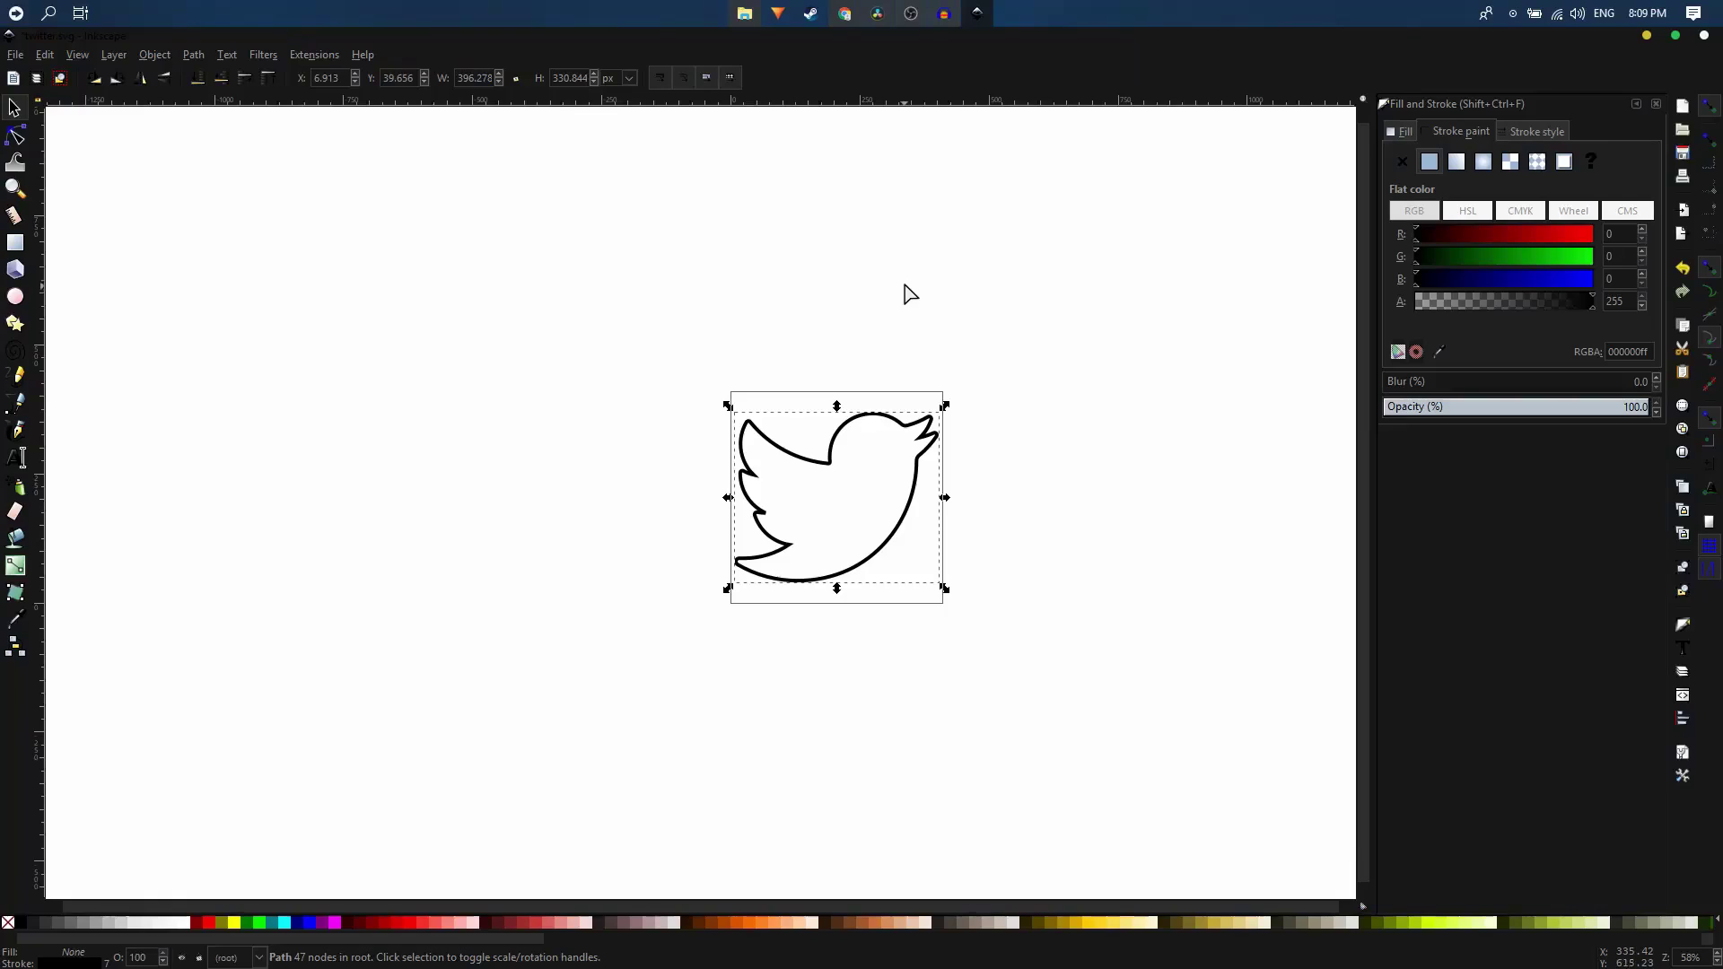
Step: Look over the Twitter bird outline in Inkscape and its SVG file in the folder
click(743, 295)
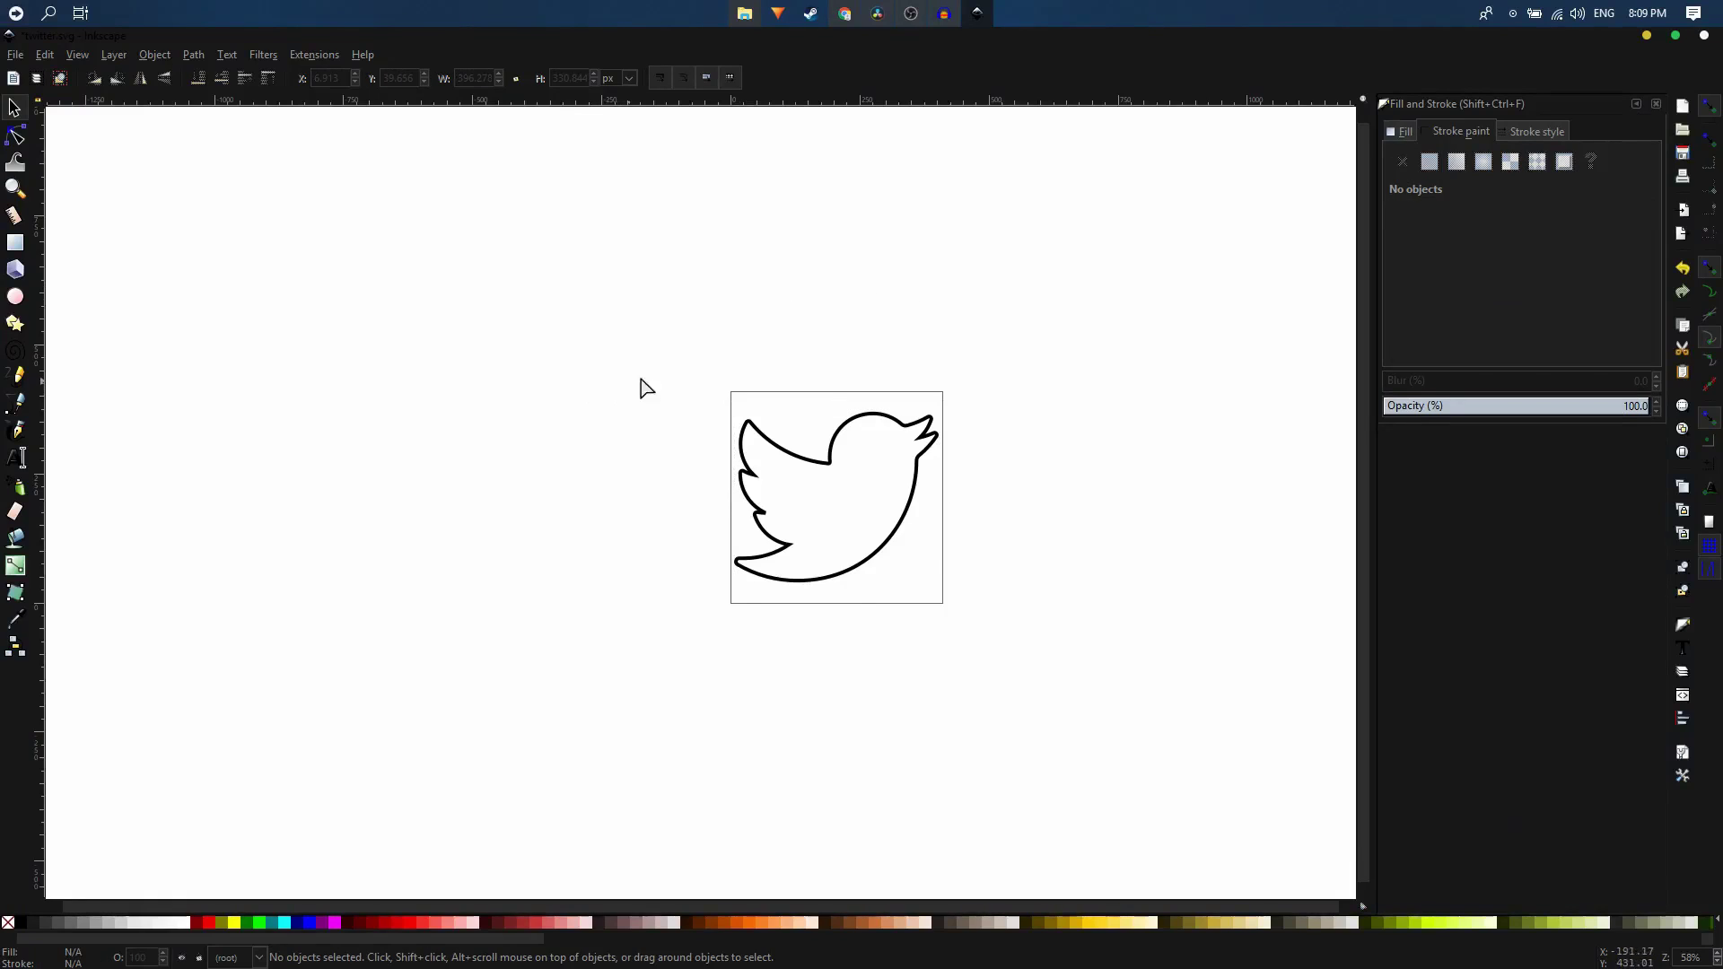
mouse_move(645, 341)
mouse_down()
mouse_move(676, 398)
mouse_move(965, 615)
mouse_move(684, 389)
mouse_move(1068, 653)
mouse_up()
click(1648, 37)
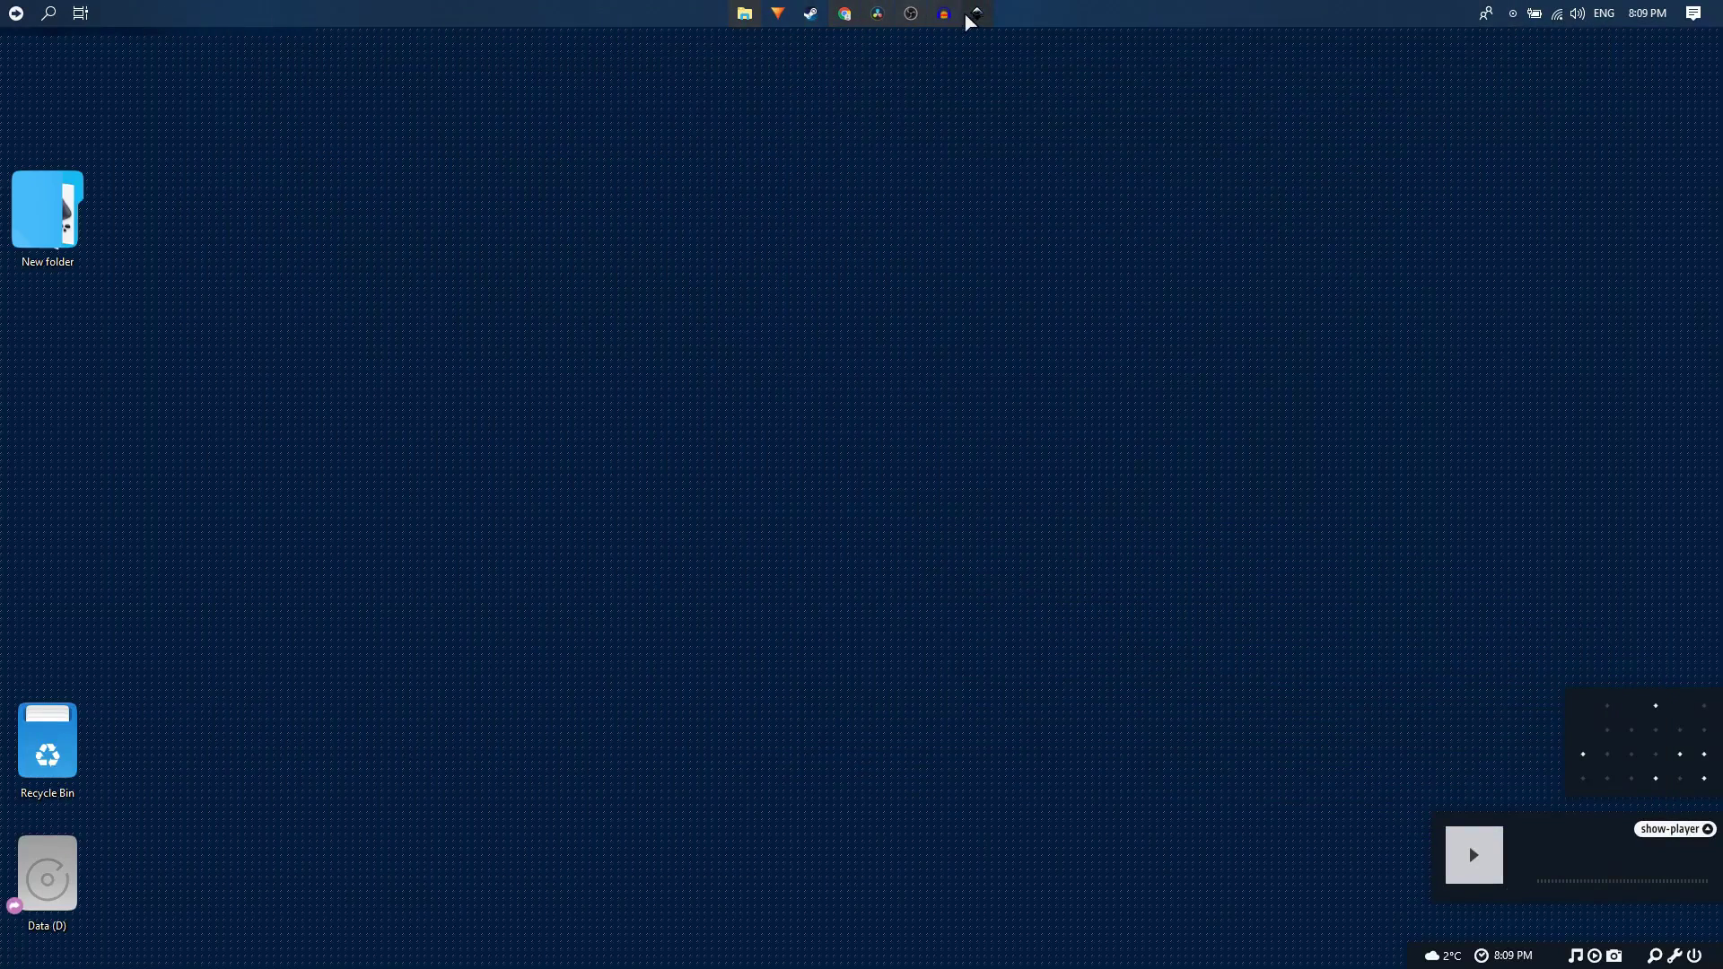
click(744, 15)
click(595, 483)
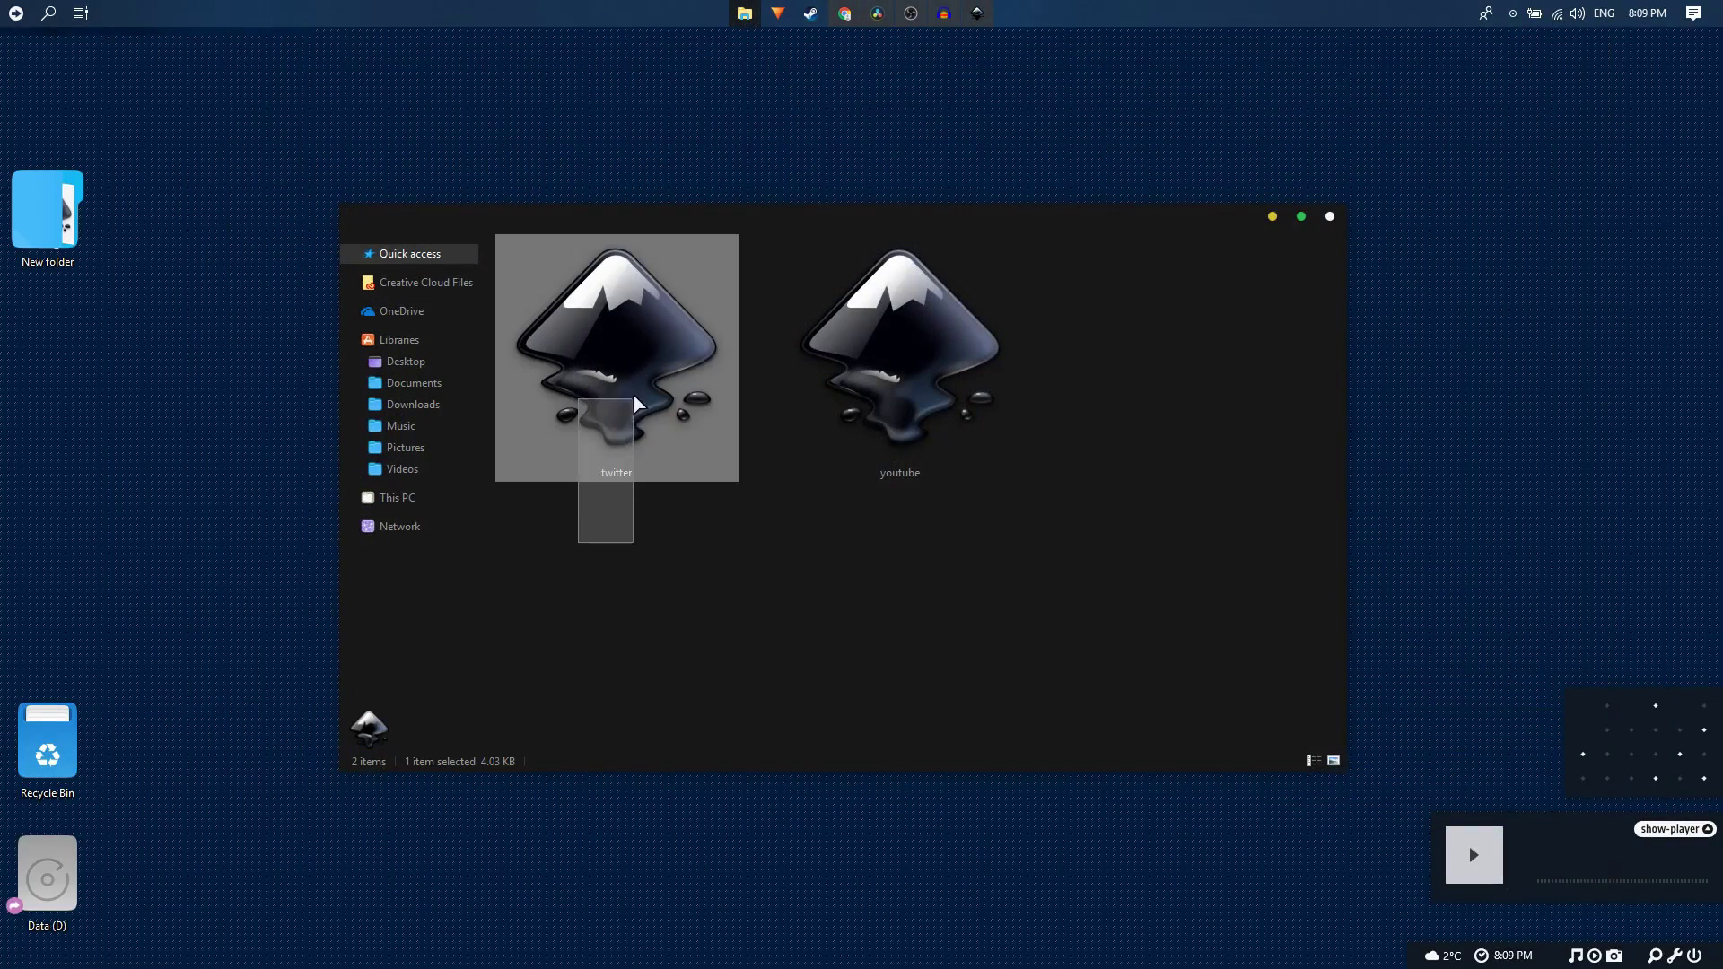
click(1275, 218)
Step: Switch to DaVinci Resolve and place a Fusion Composition generator at the start of a new timeline
click(878, 15)
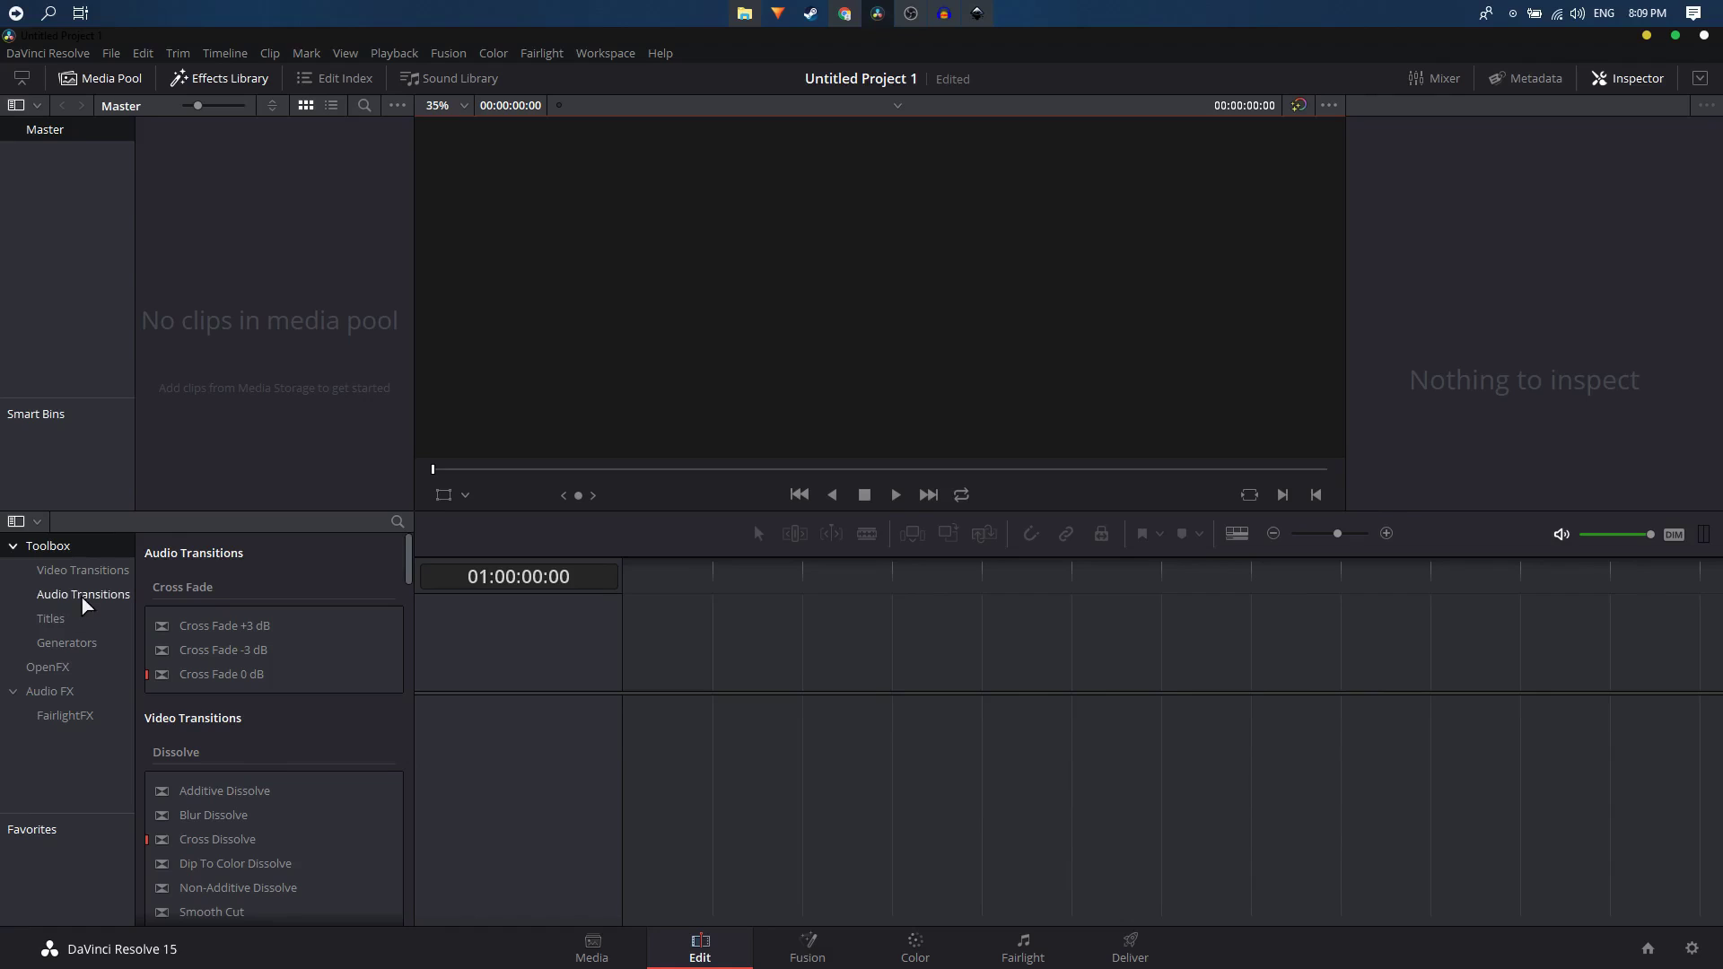
click(63, 645)
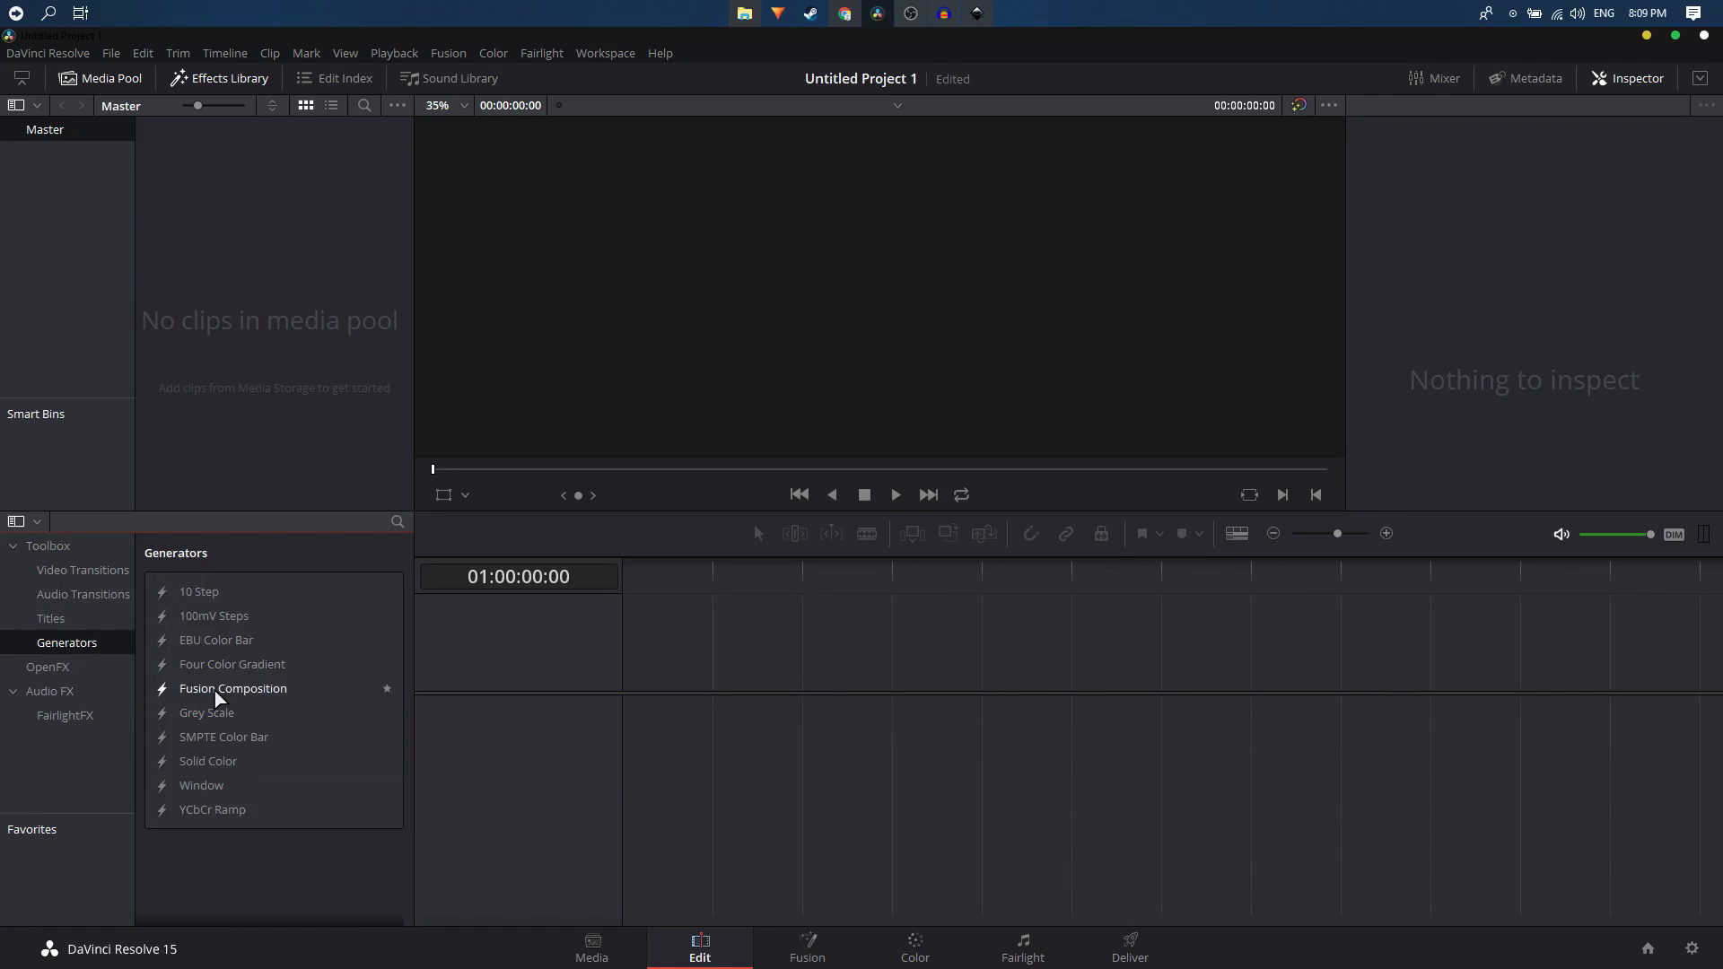
drag(215, 698, 627, 716)
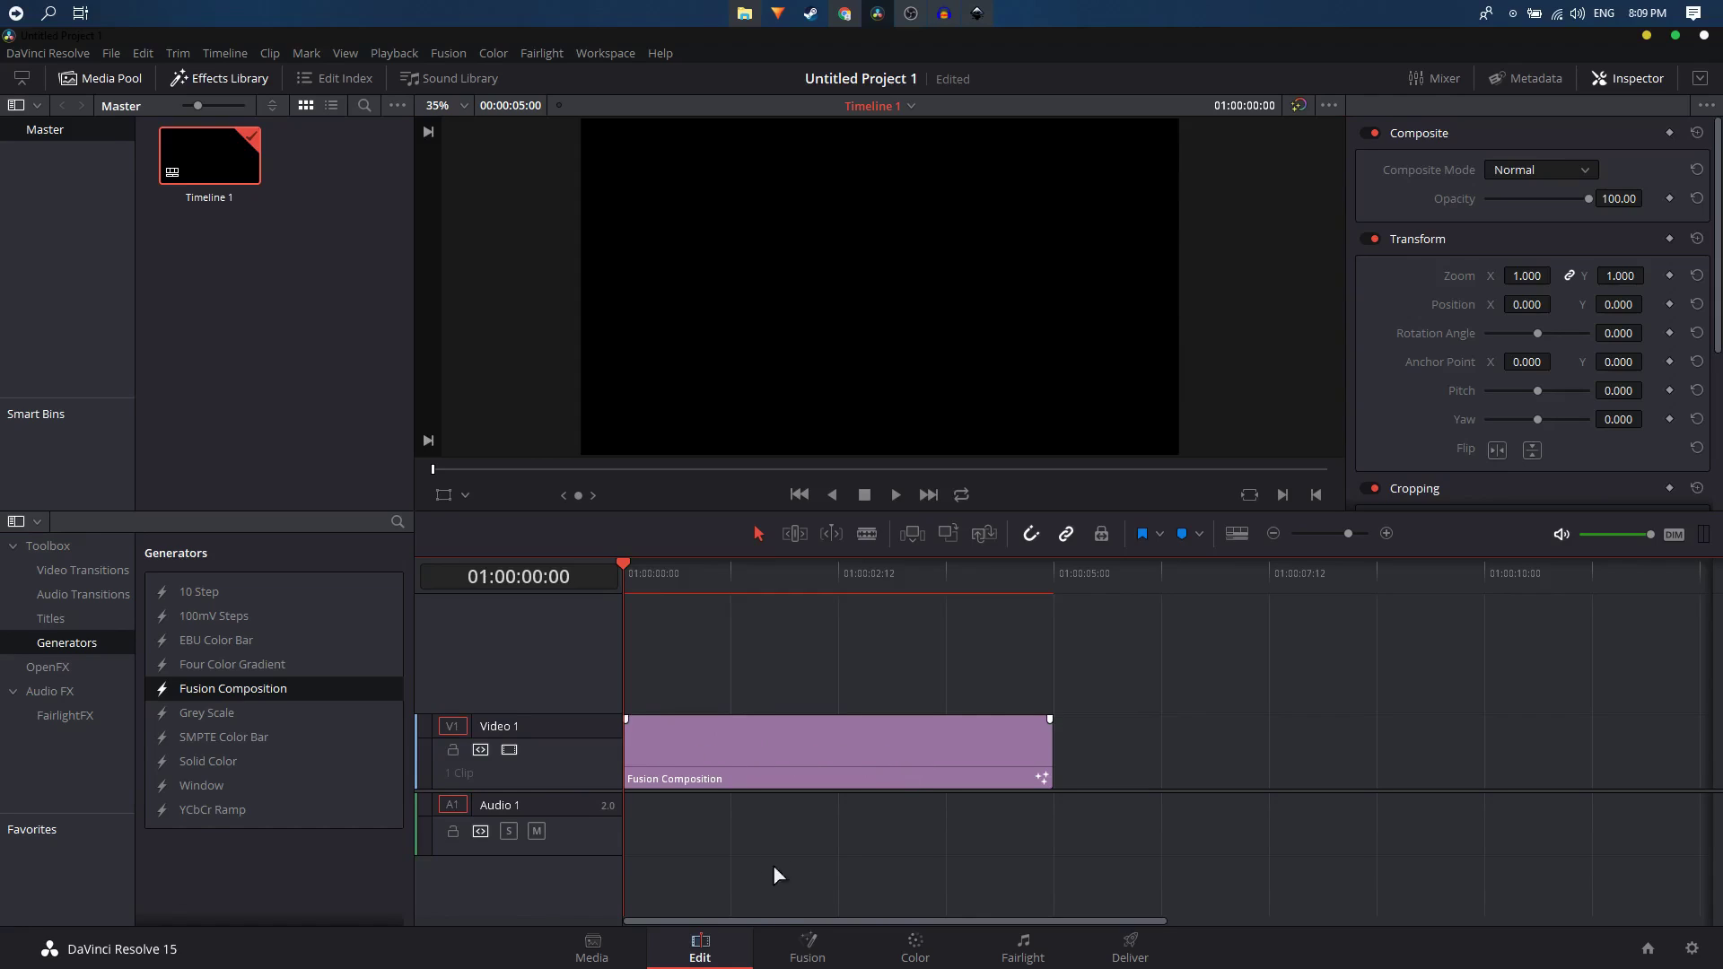
Step: Open the composition on the Fusion page and move the MediaOut1 node aside to make room for other nodes
click(801, 959)
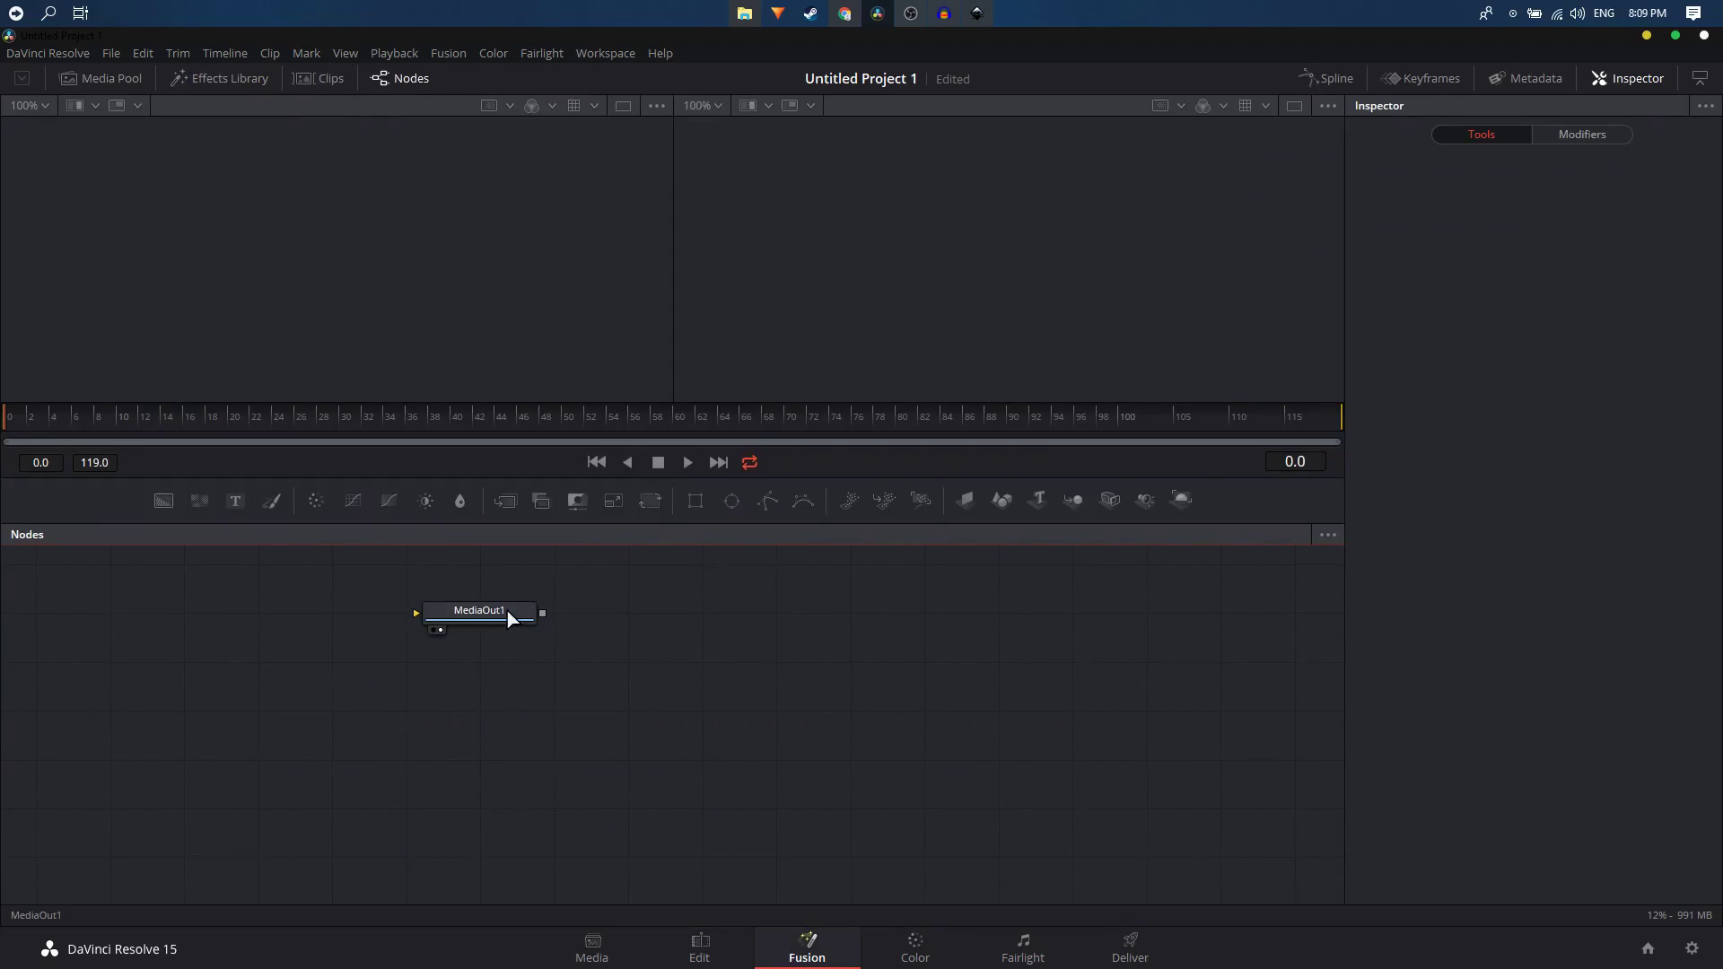
drag(511, 616, 941, 696)
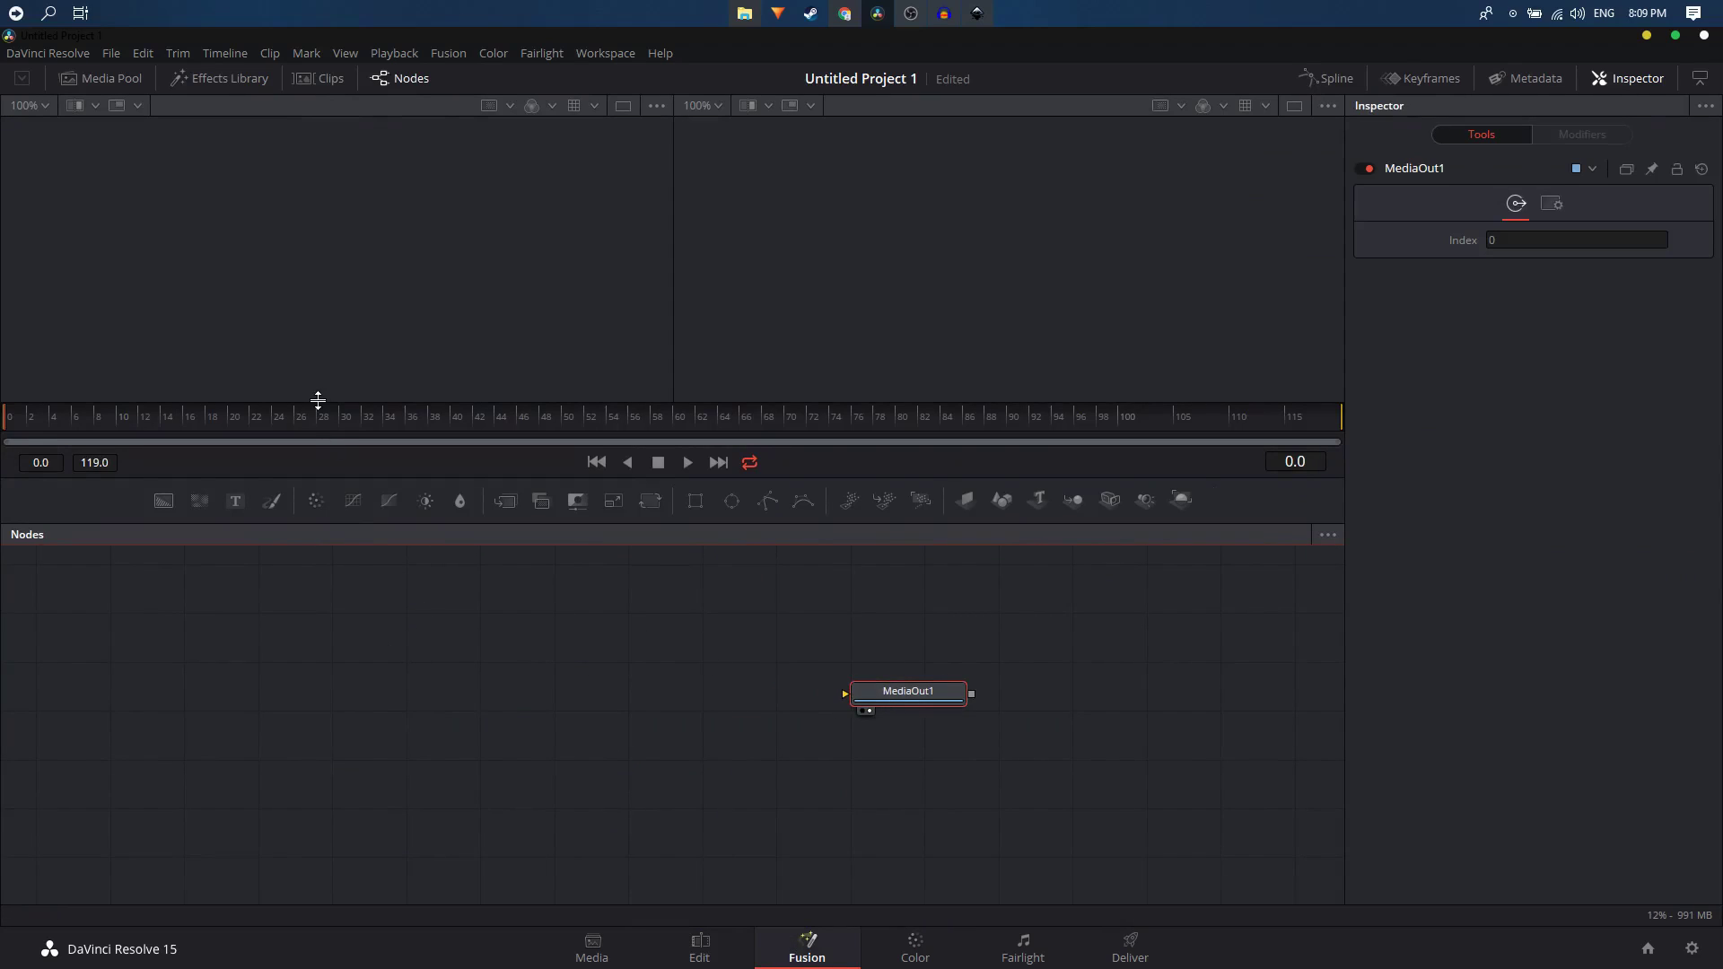
Step: Import the twitter SVG file into the Fusion composition
click(441, 56)
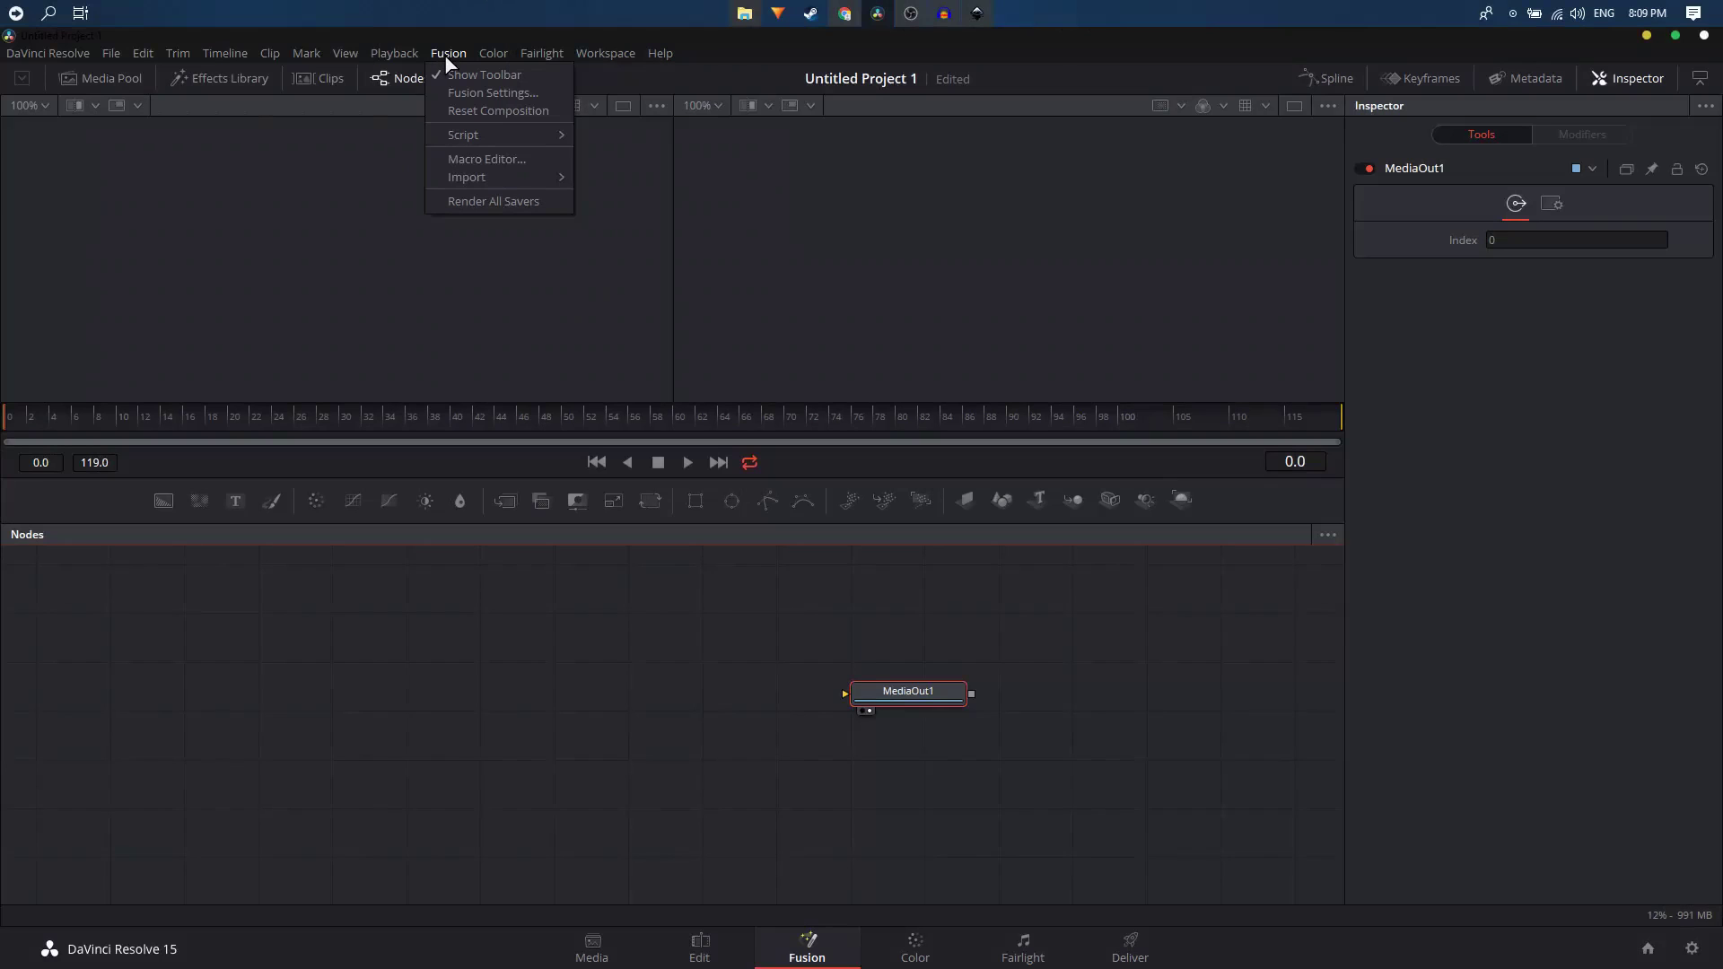
mouse_move(482, 184)
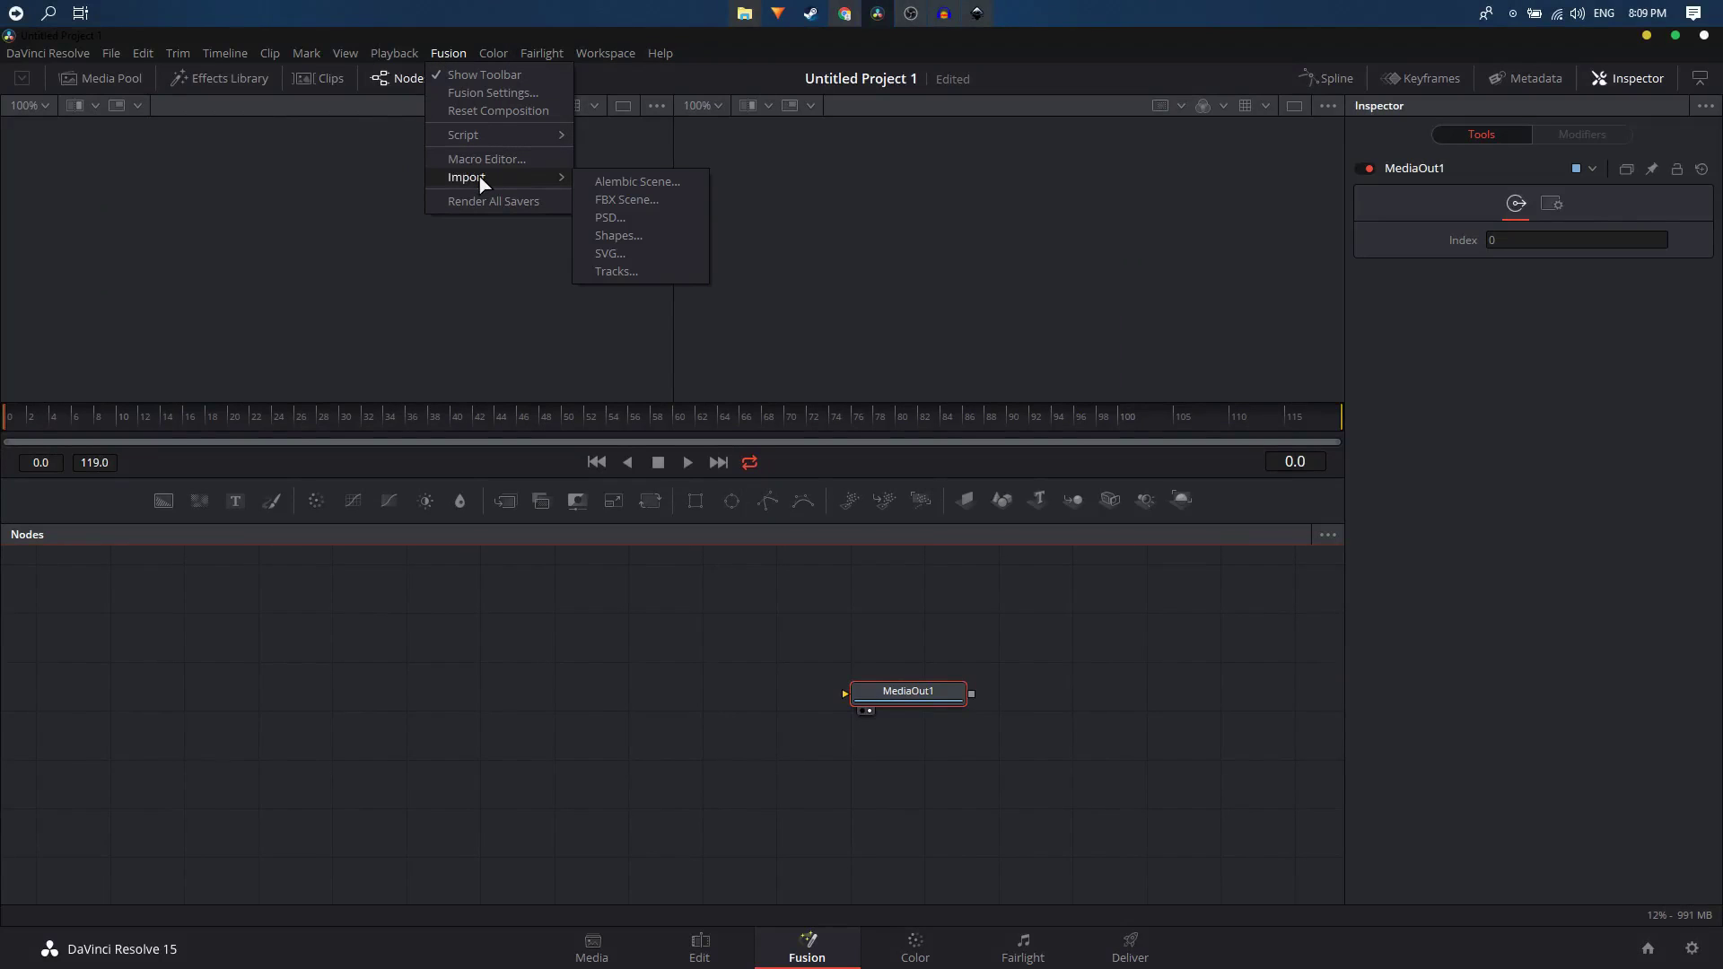
click(617, 258)
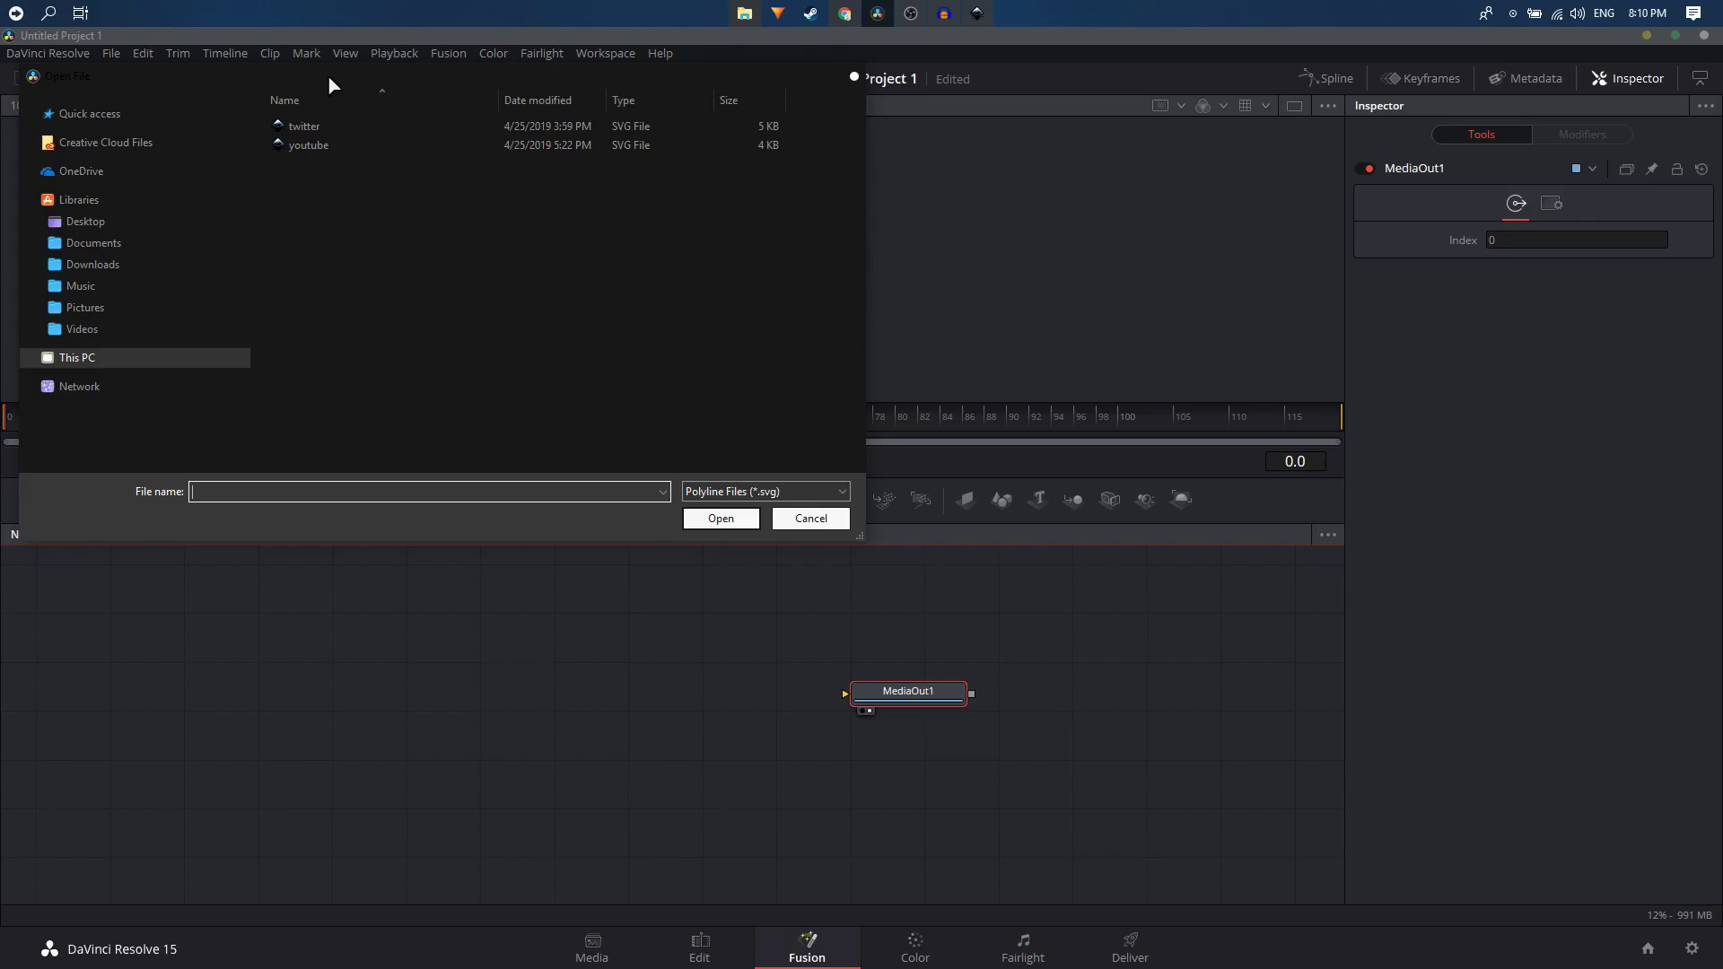
drag(329, 82, 377, 133)
click(365, 177)
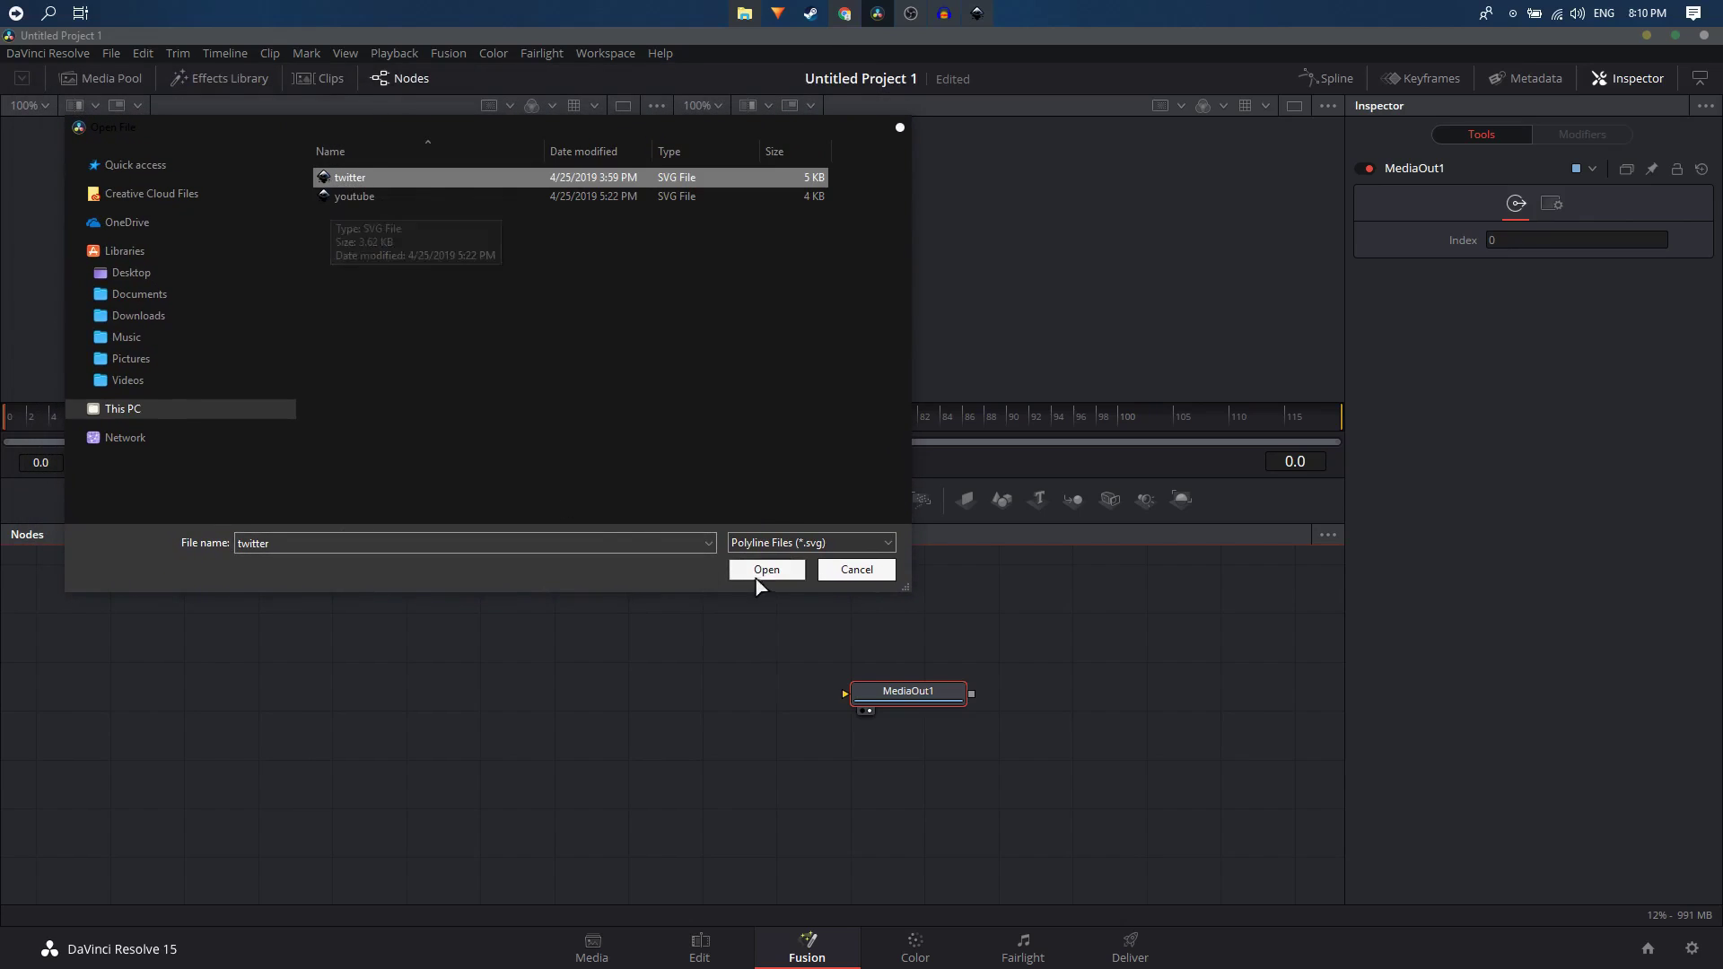
double_click(367, 179)
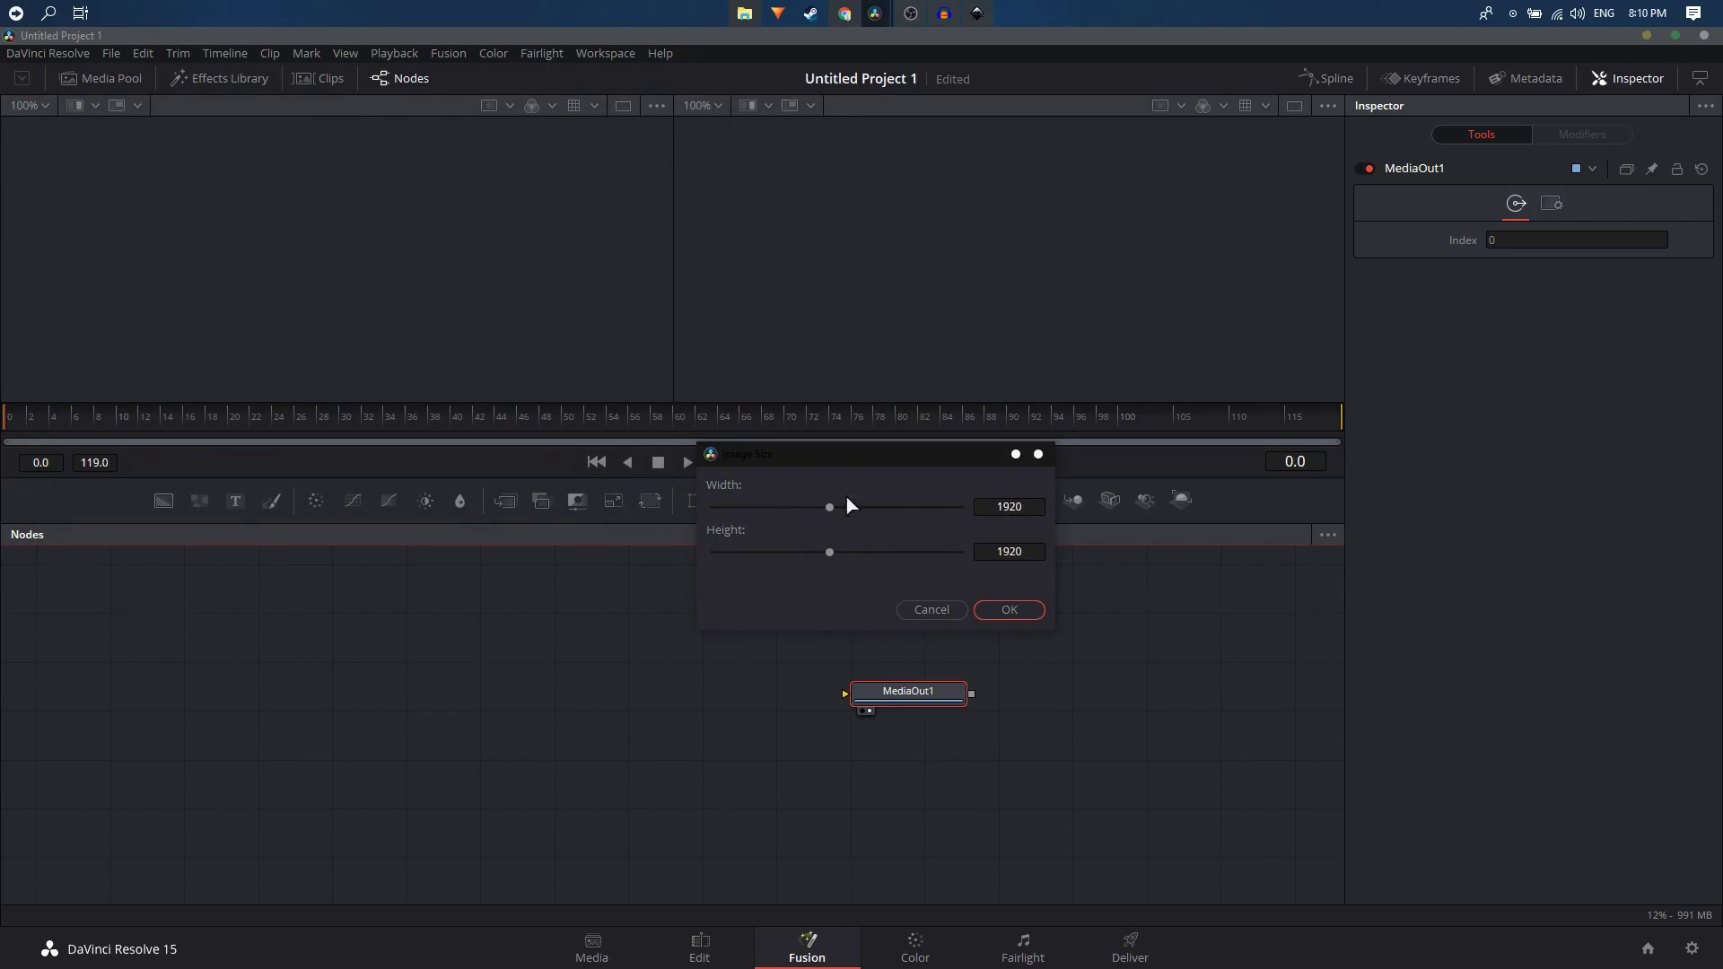
Step: Set the imported SVG's image size to 600 wide and 600 high and confirm the import
click(1033, 511)
text(600)
click(1038, 558)
click(1009, 610)
Step: Move the imported Group1 node into clear space, expand it to examine its path2 and Background1 nodes, and collapse it
drag(173, 616, 234, 746)
click(212, 741)
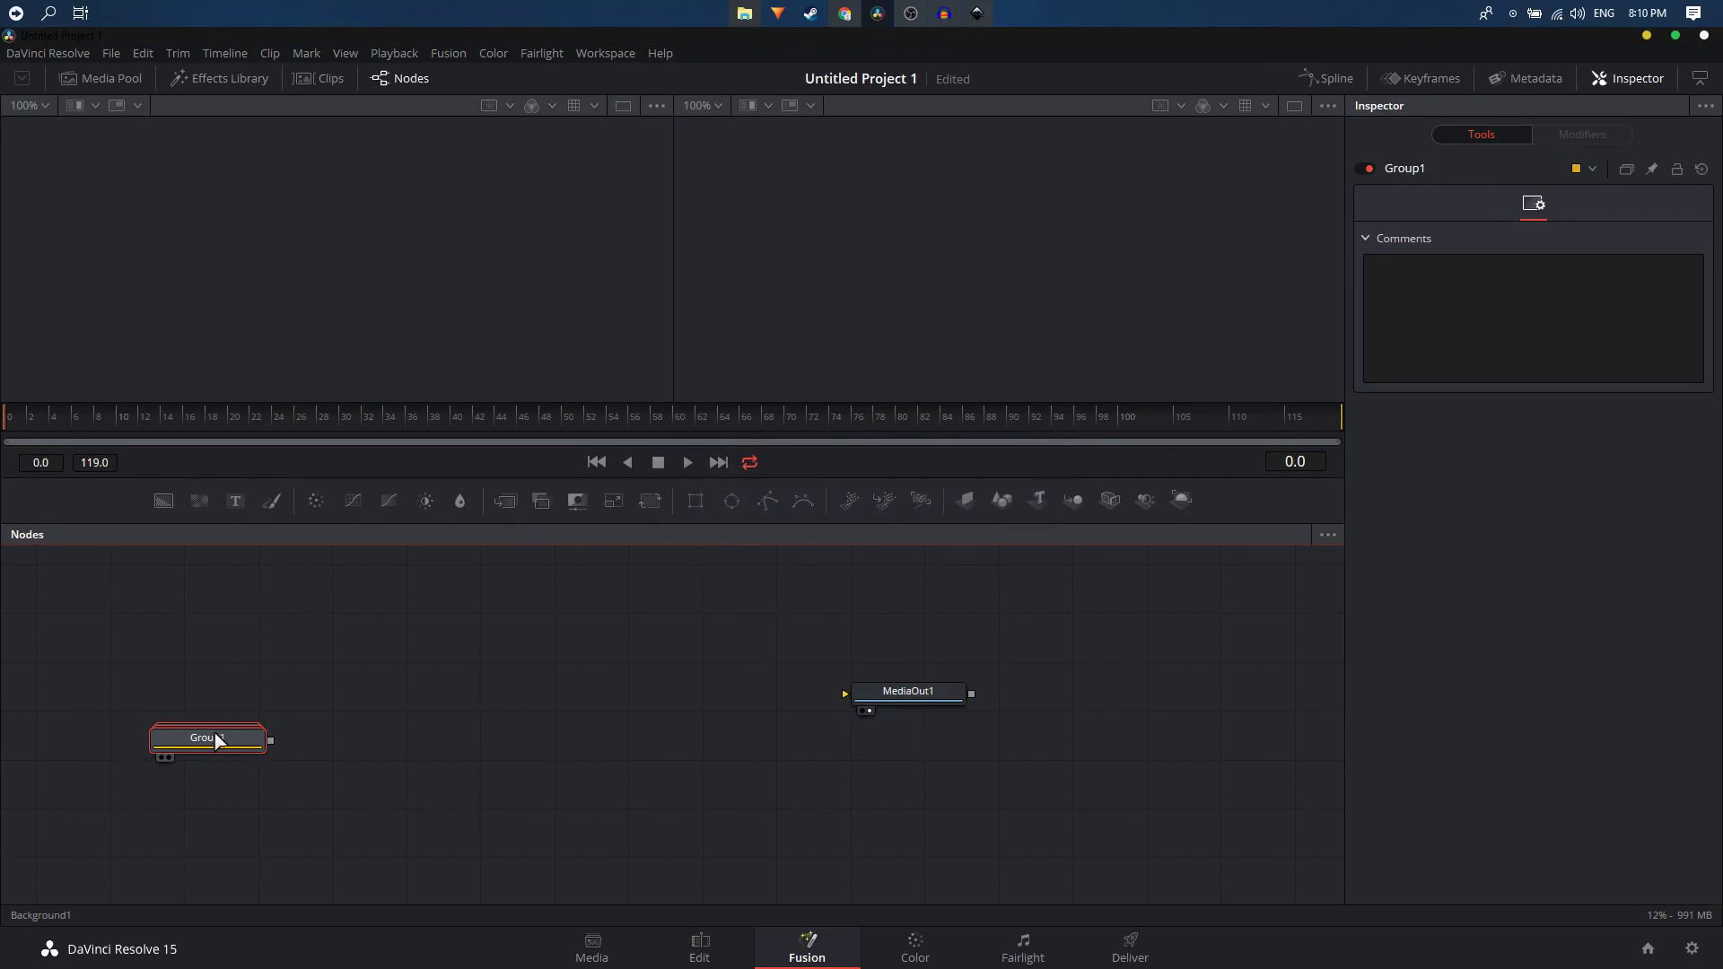
double_click(213, 741)
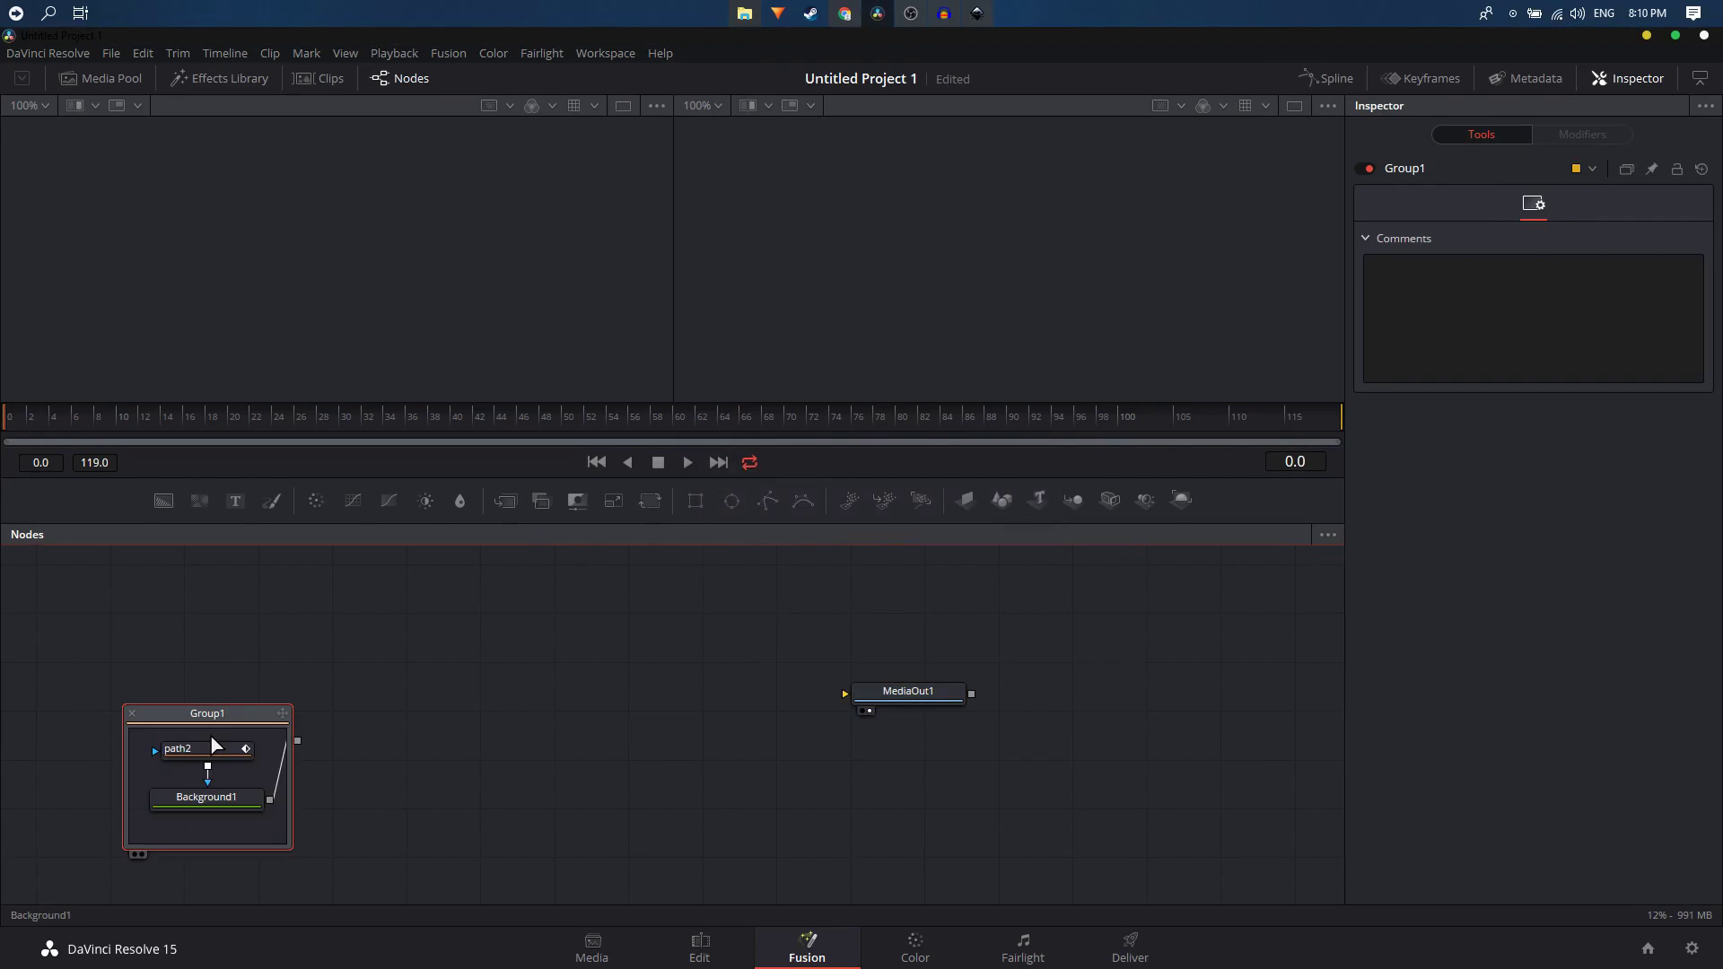
click(205, 754)
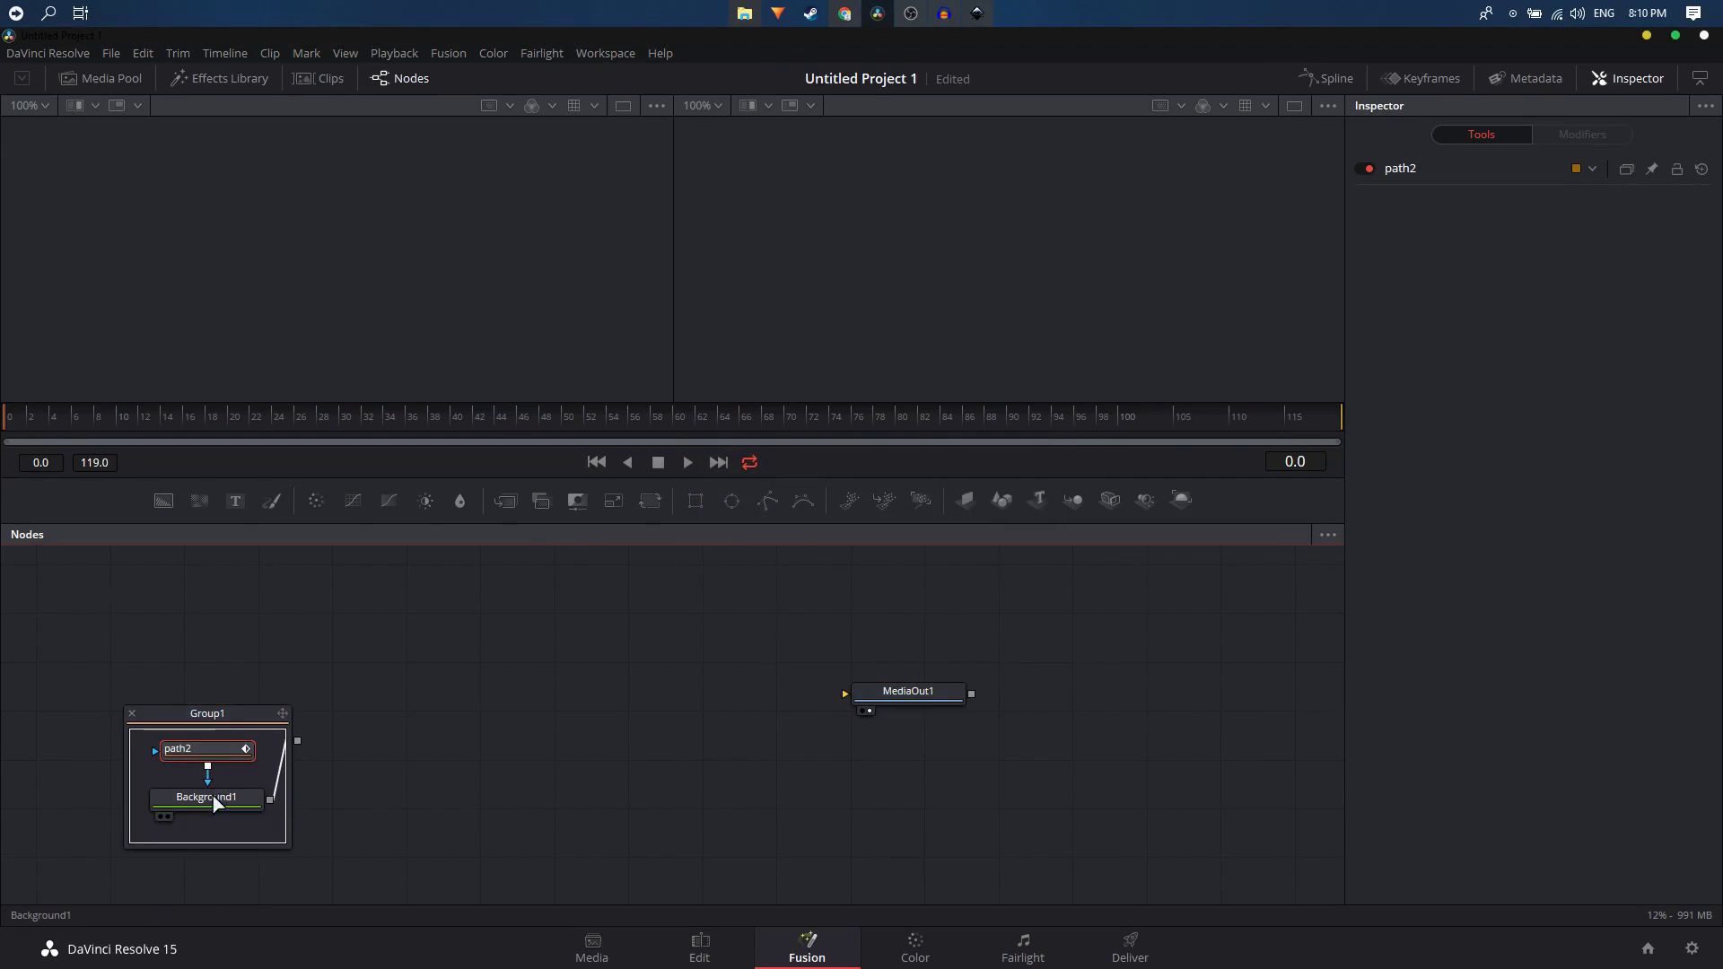
click(197, 722)
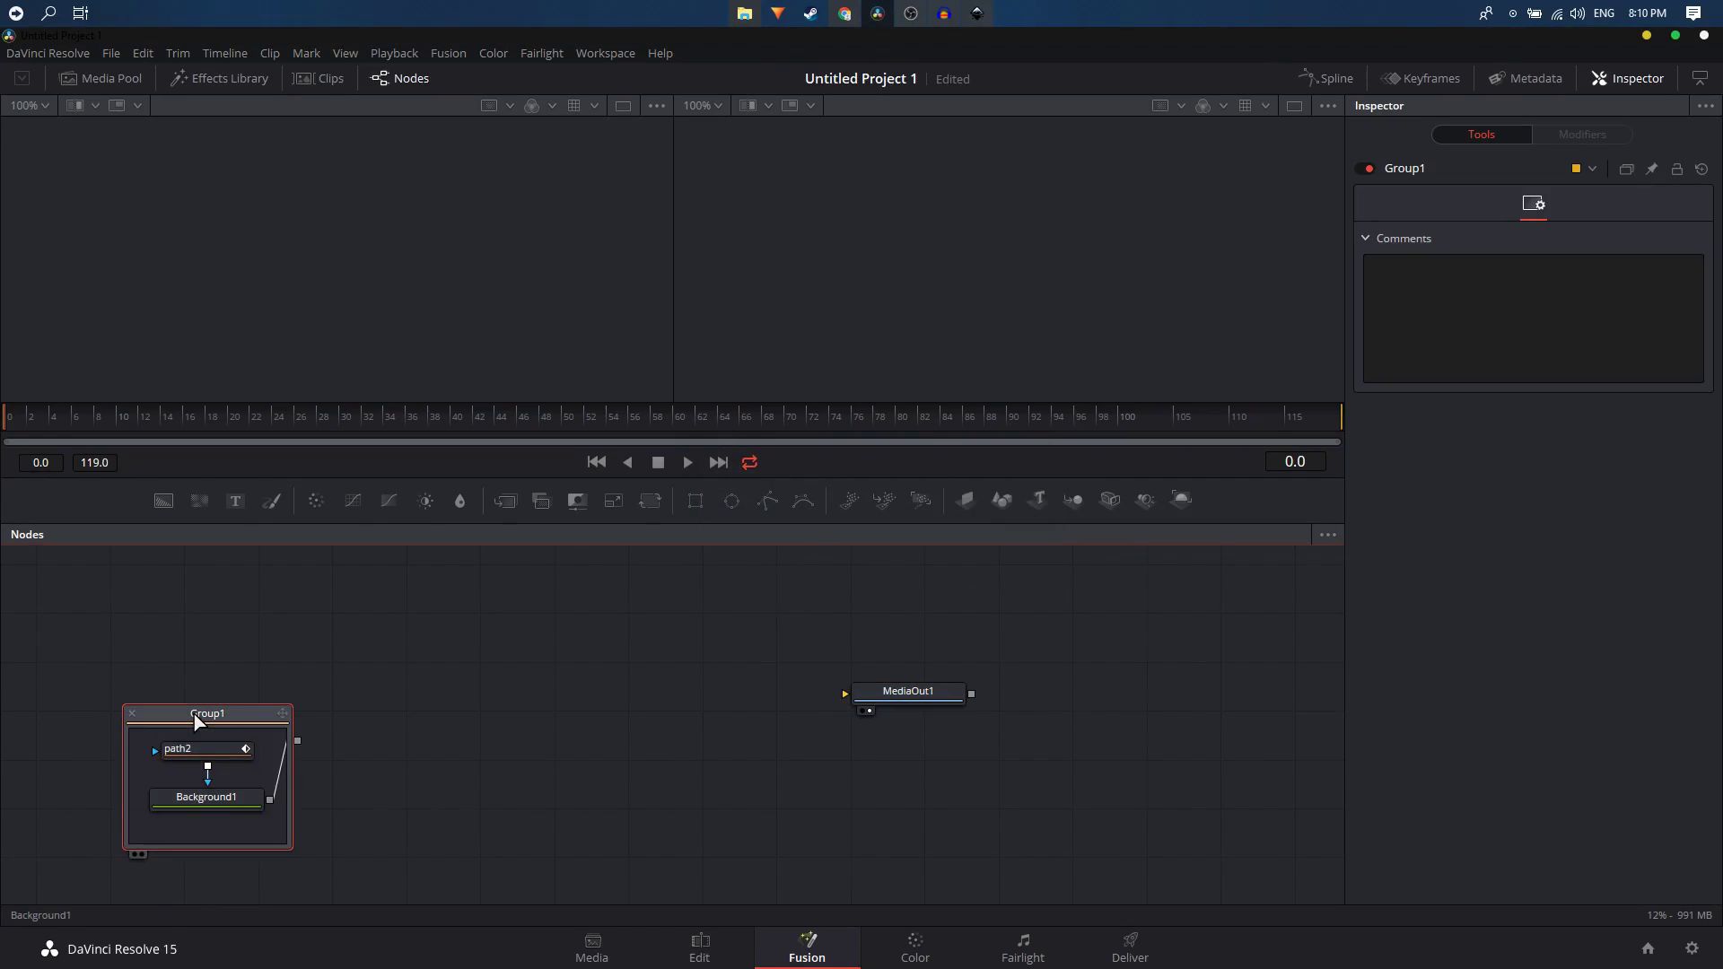
click(133, 714)
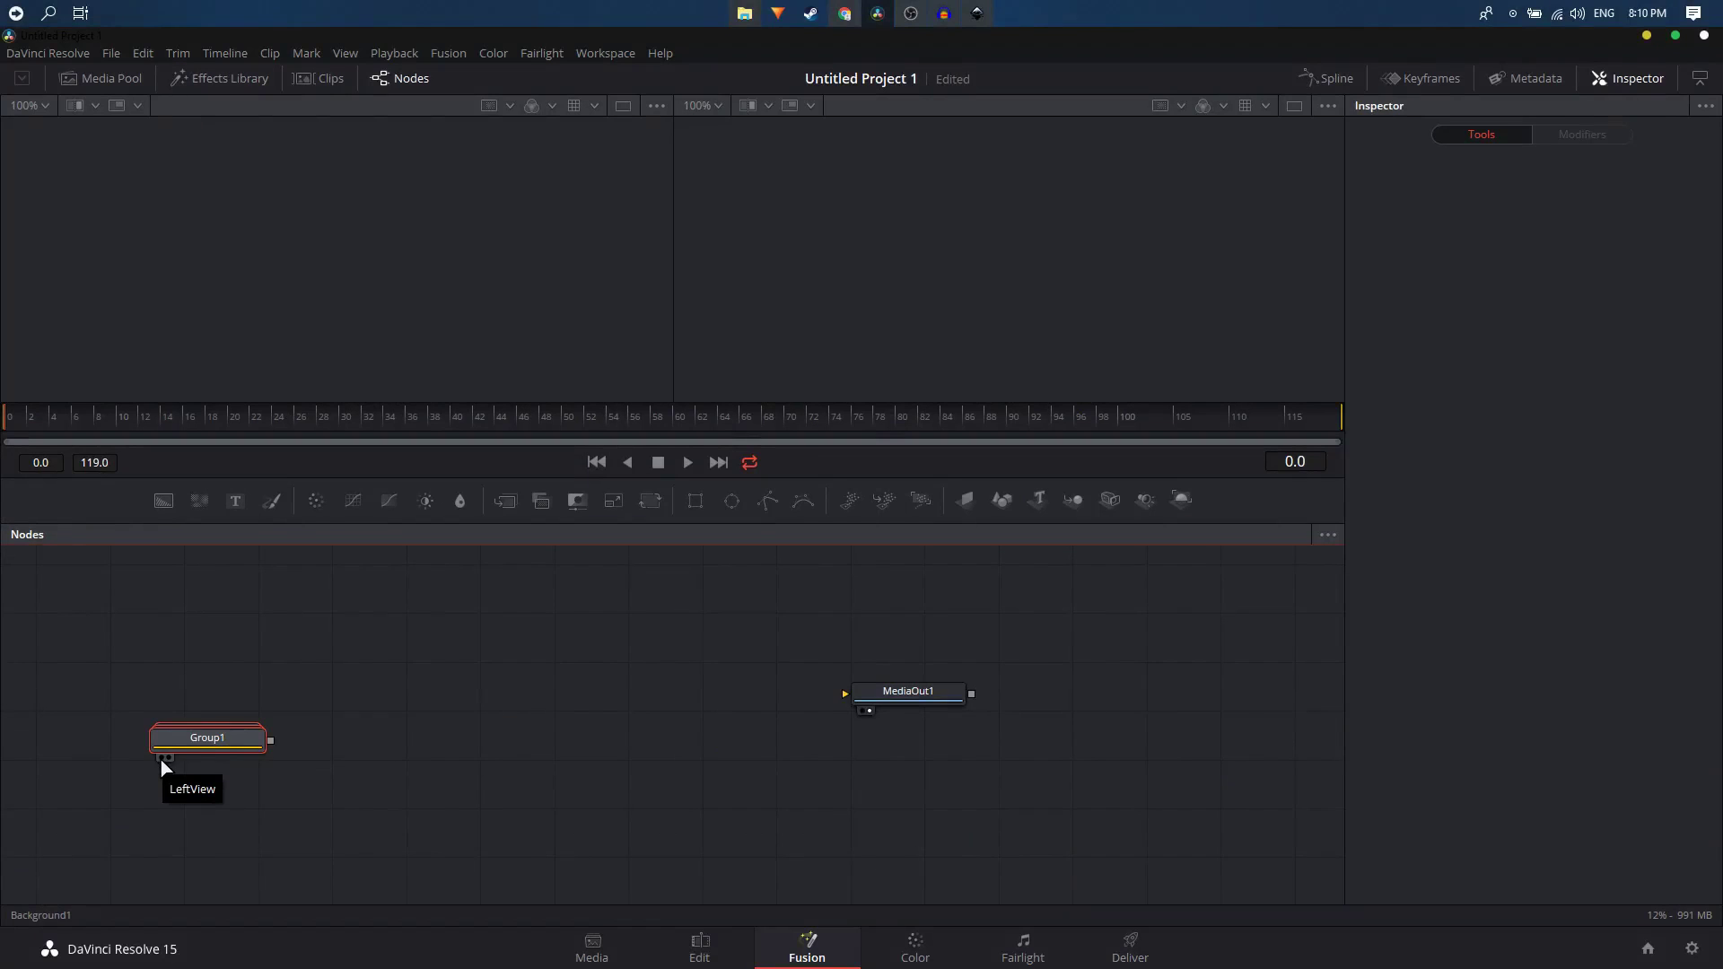
Step: Display the Group1 node in the left viewer only and move it slightly higher in the node graph
click(163, 760)
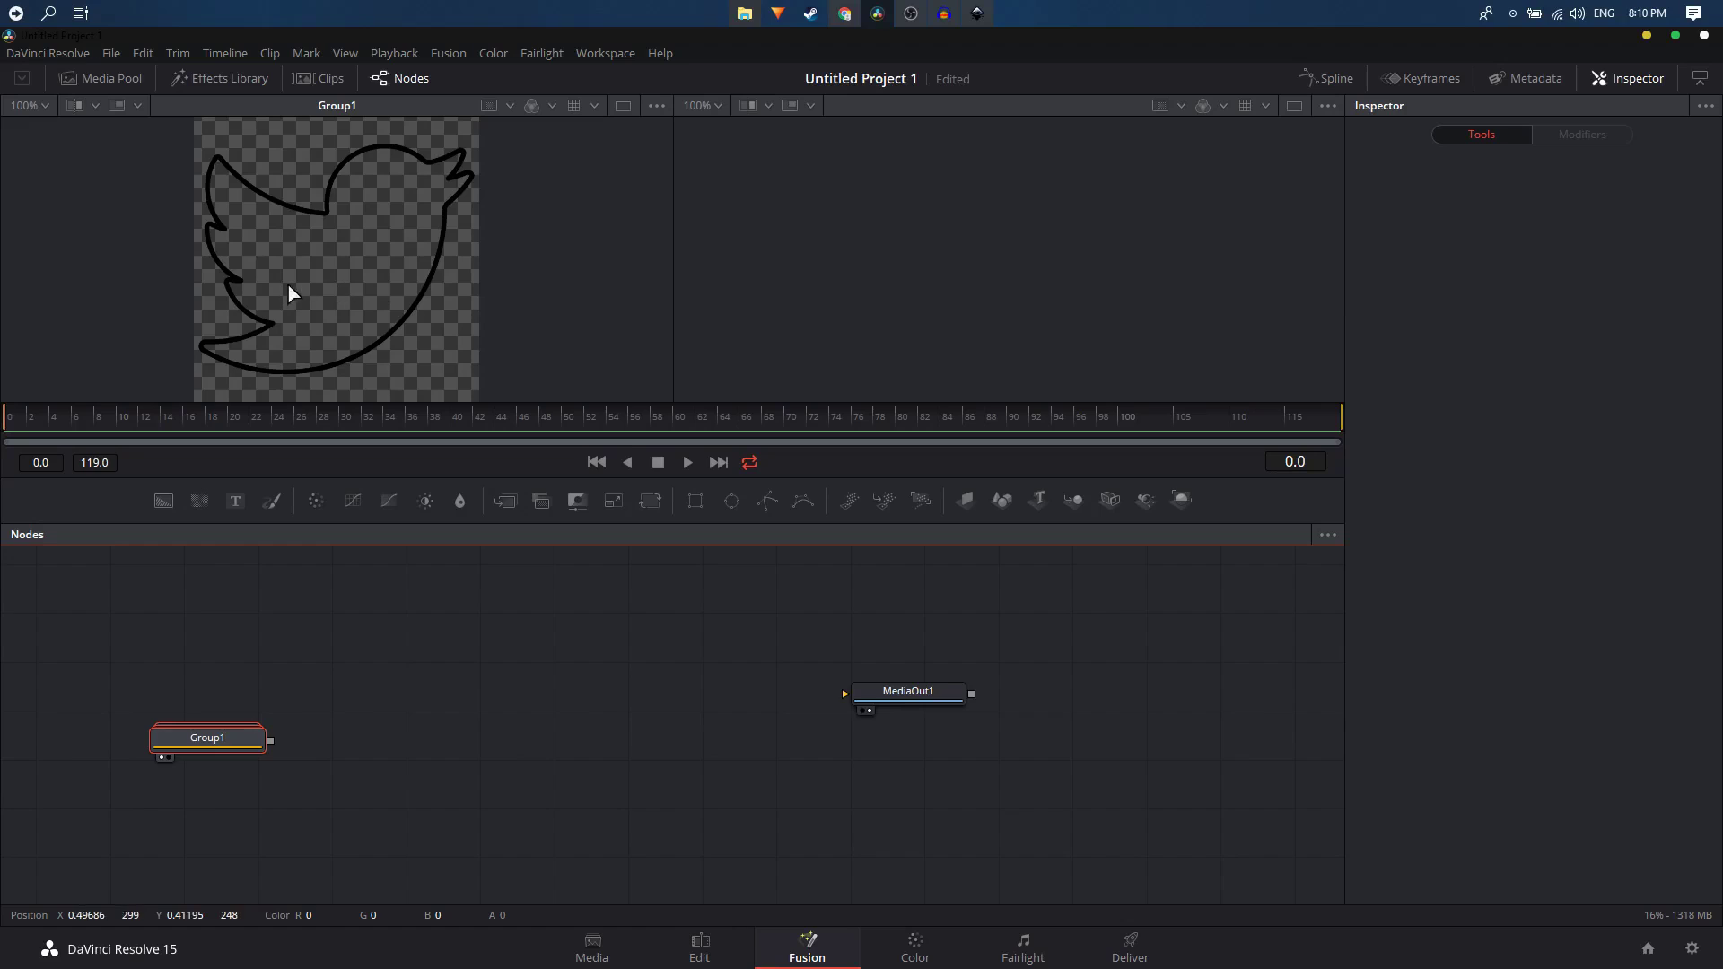
click(169, 760)
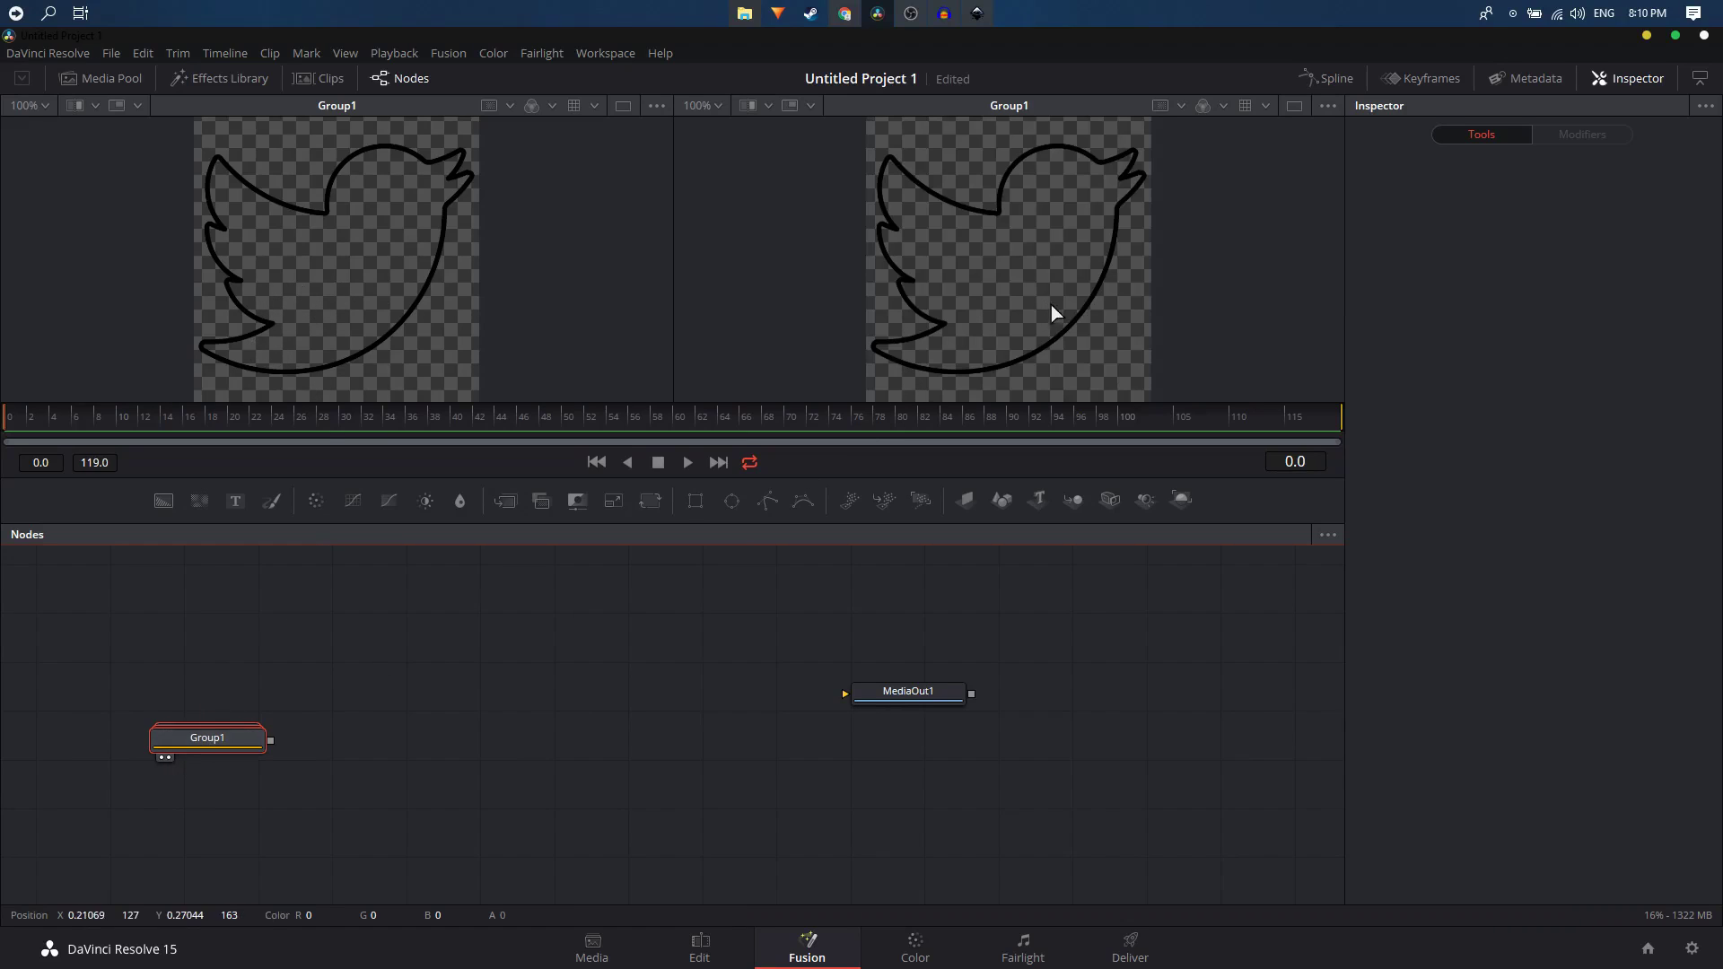
click(168, 759)
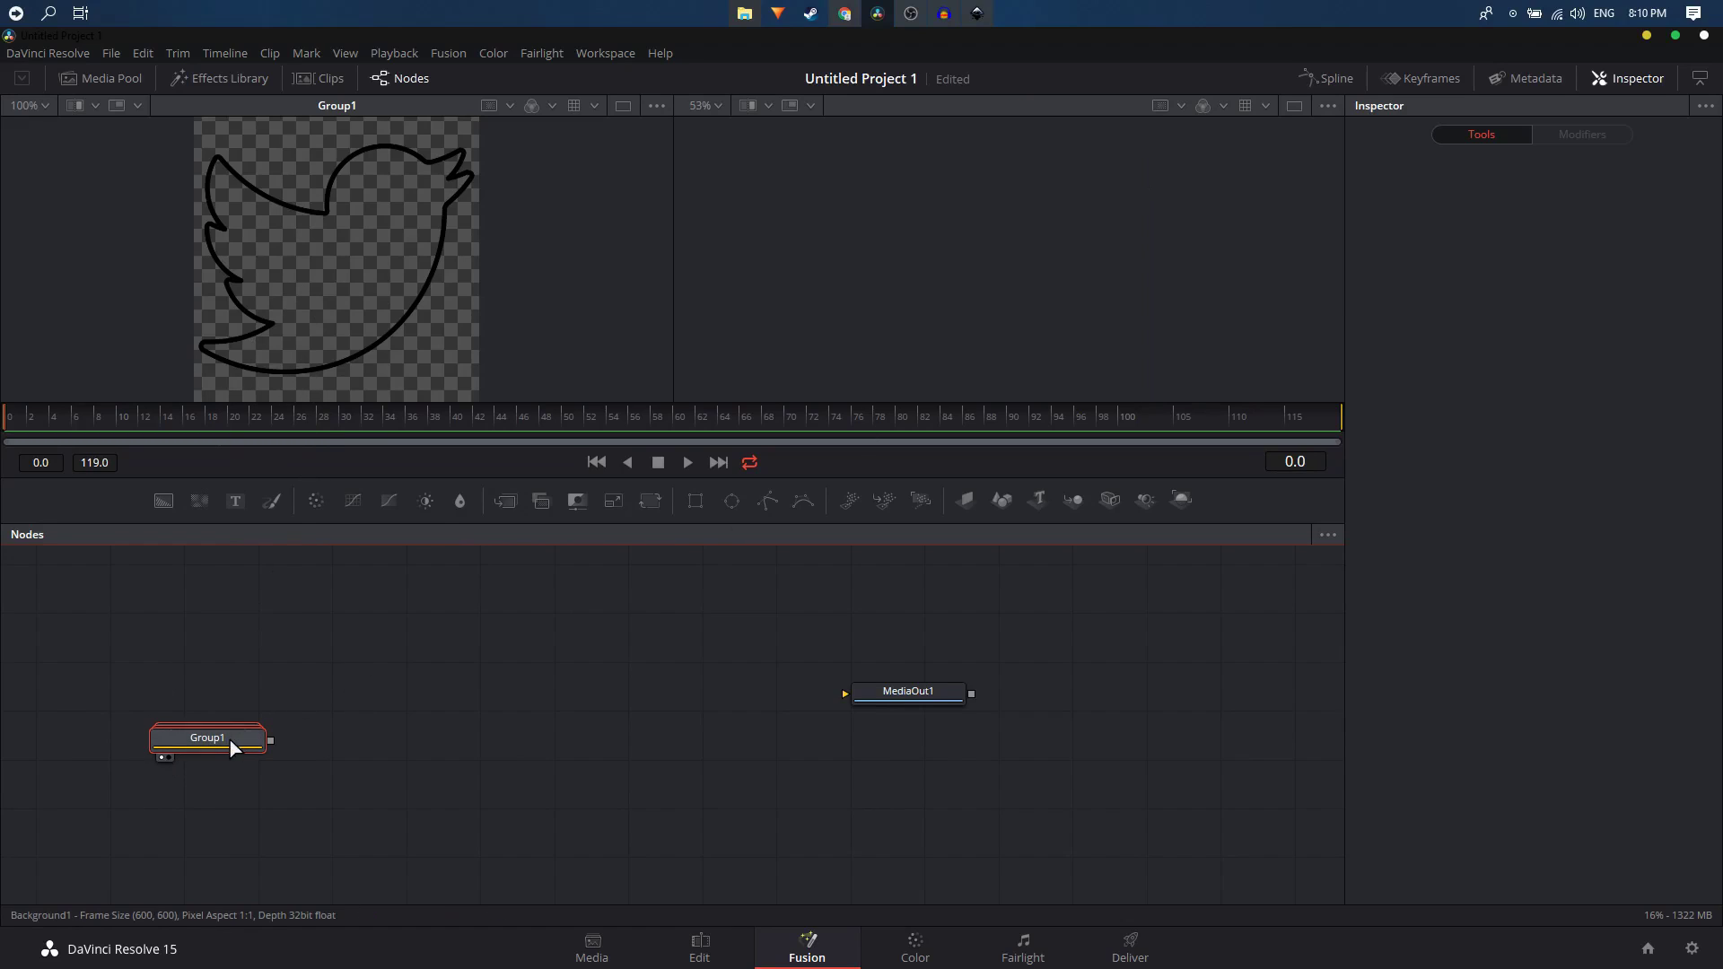
drag(230, 746, 226, 717)
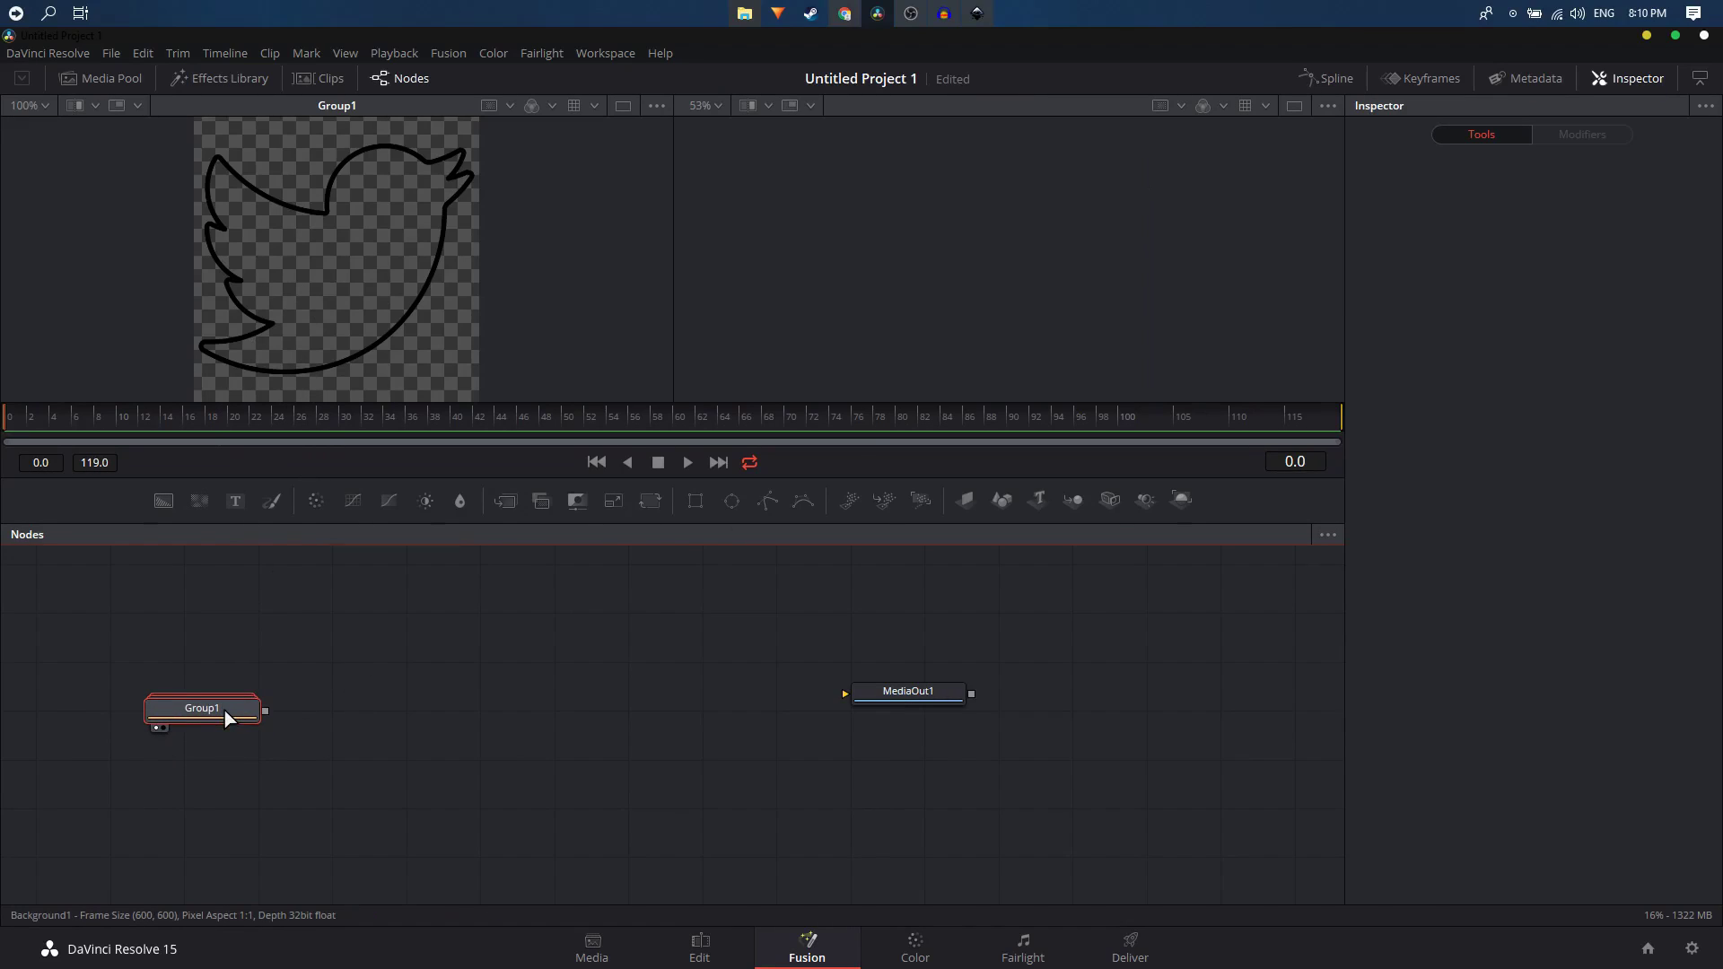
click(365, 665)
right_click(388, 665)
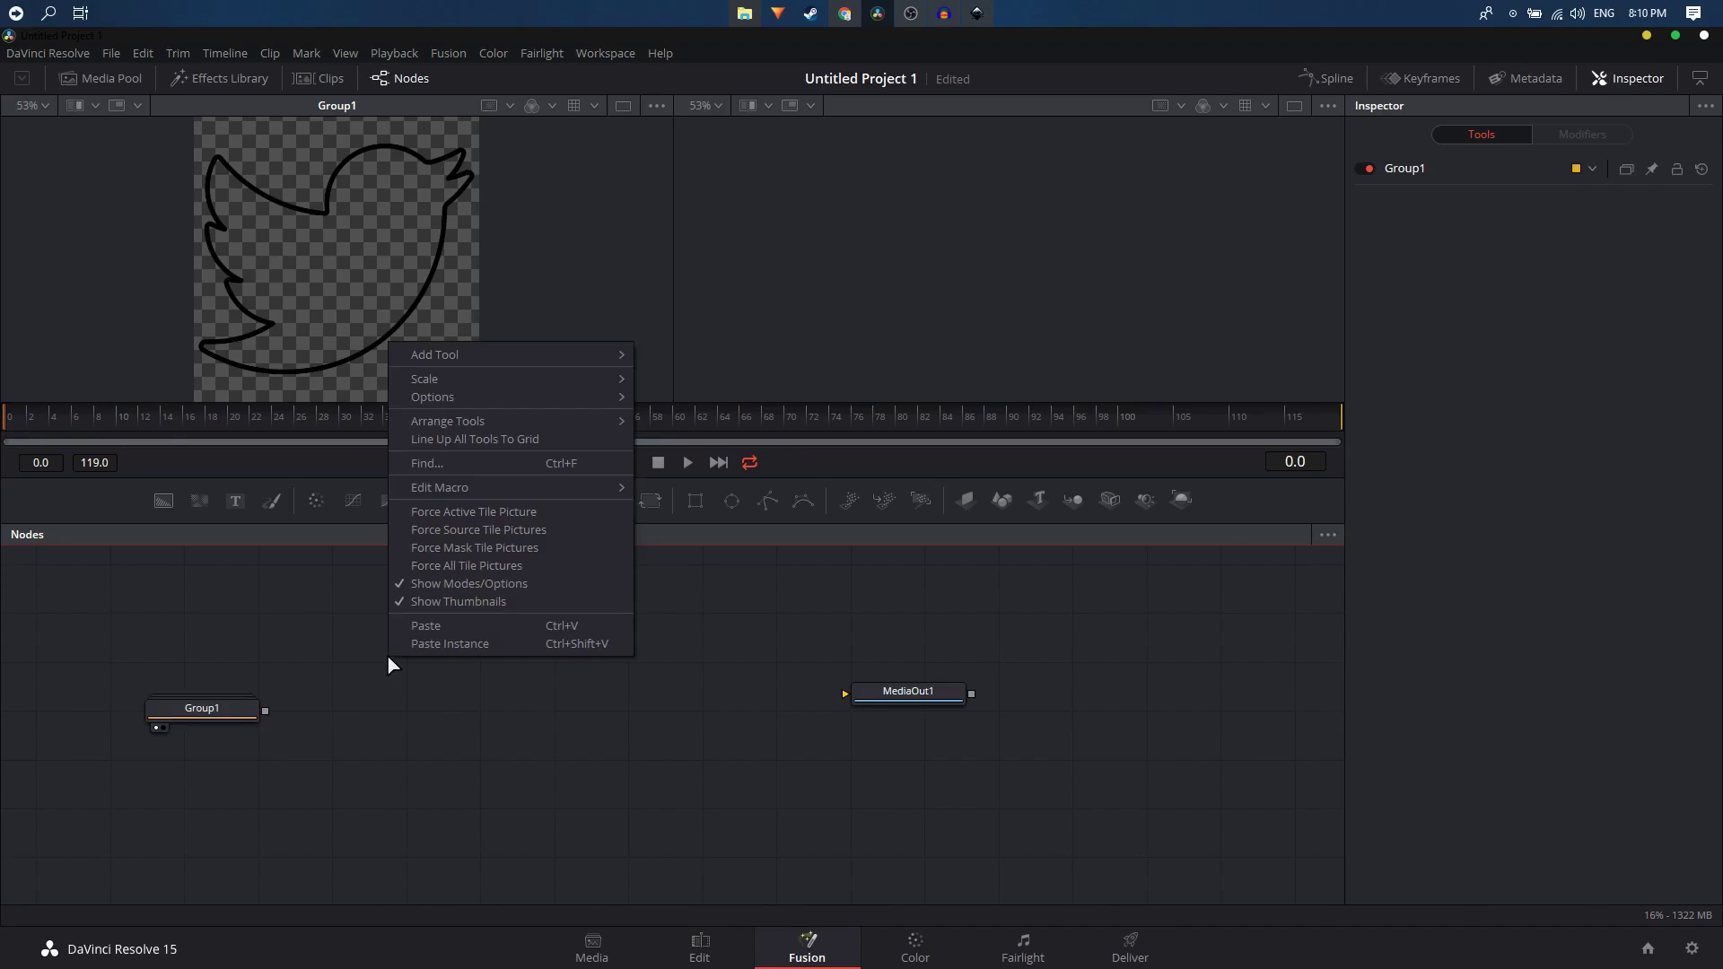
mouse_move(582, 359)
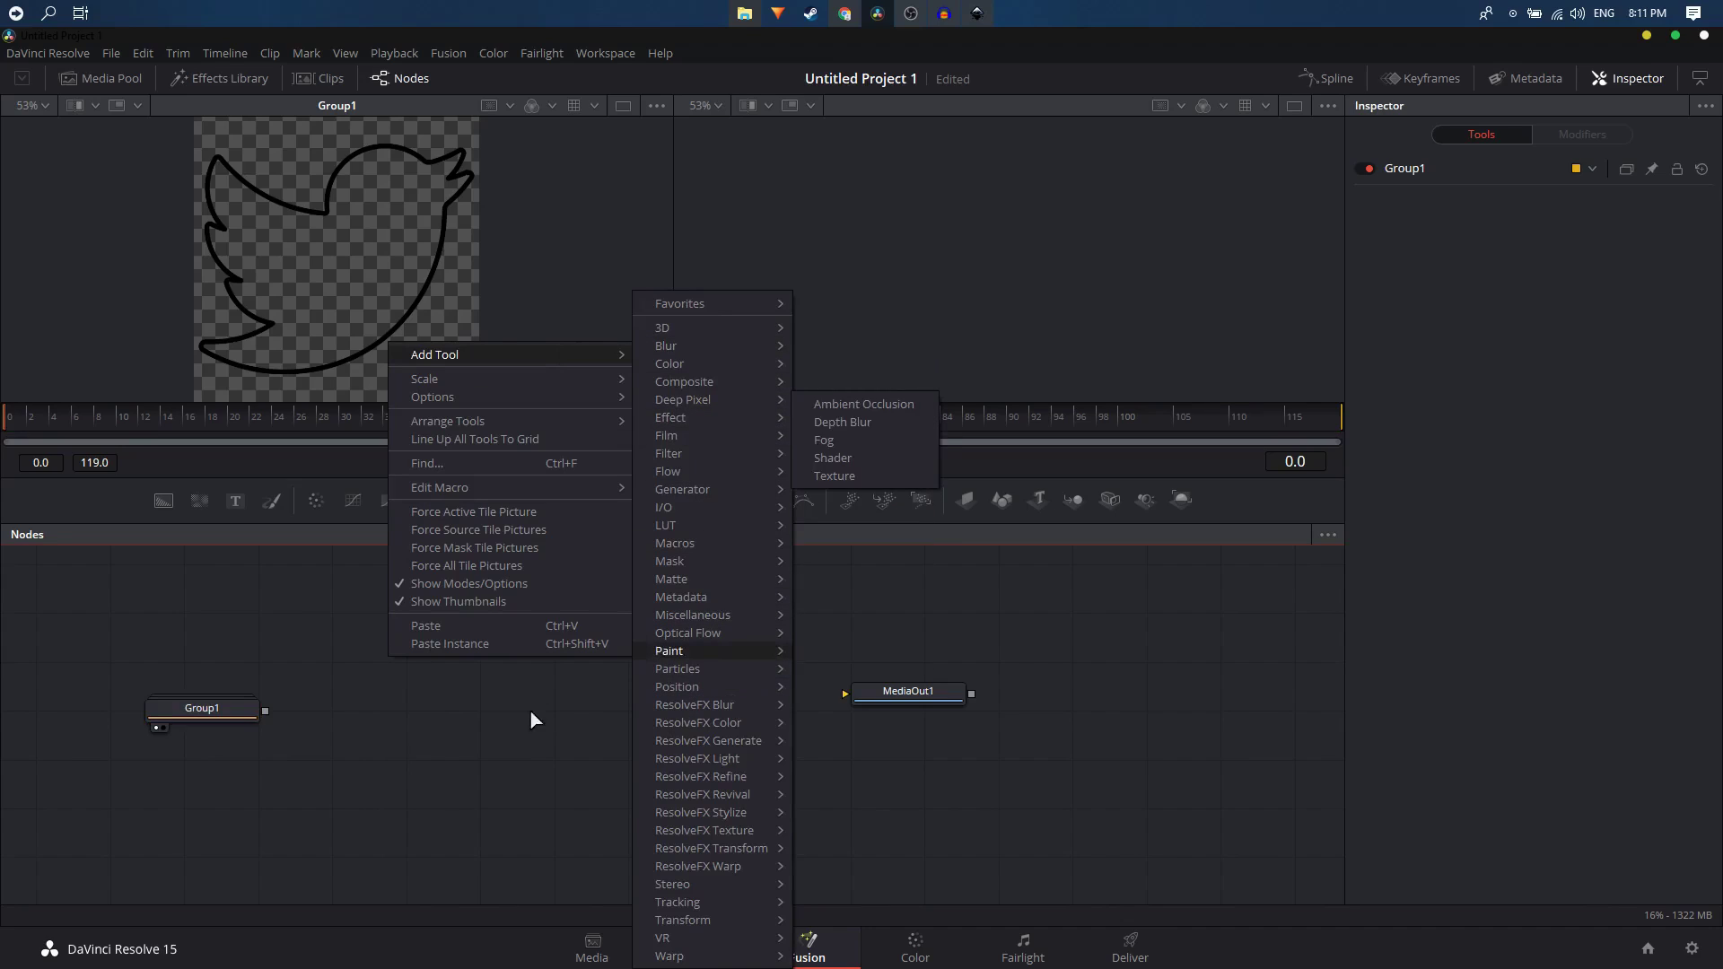
click(415, 709)
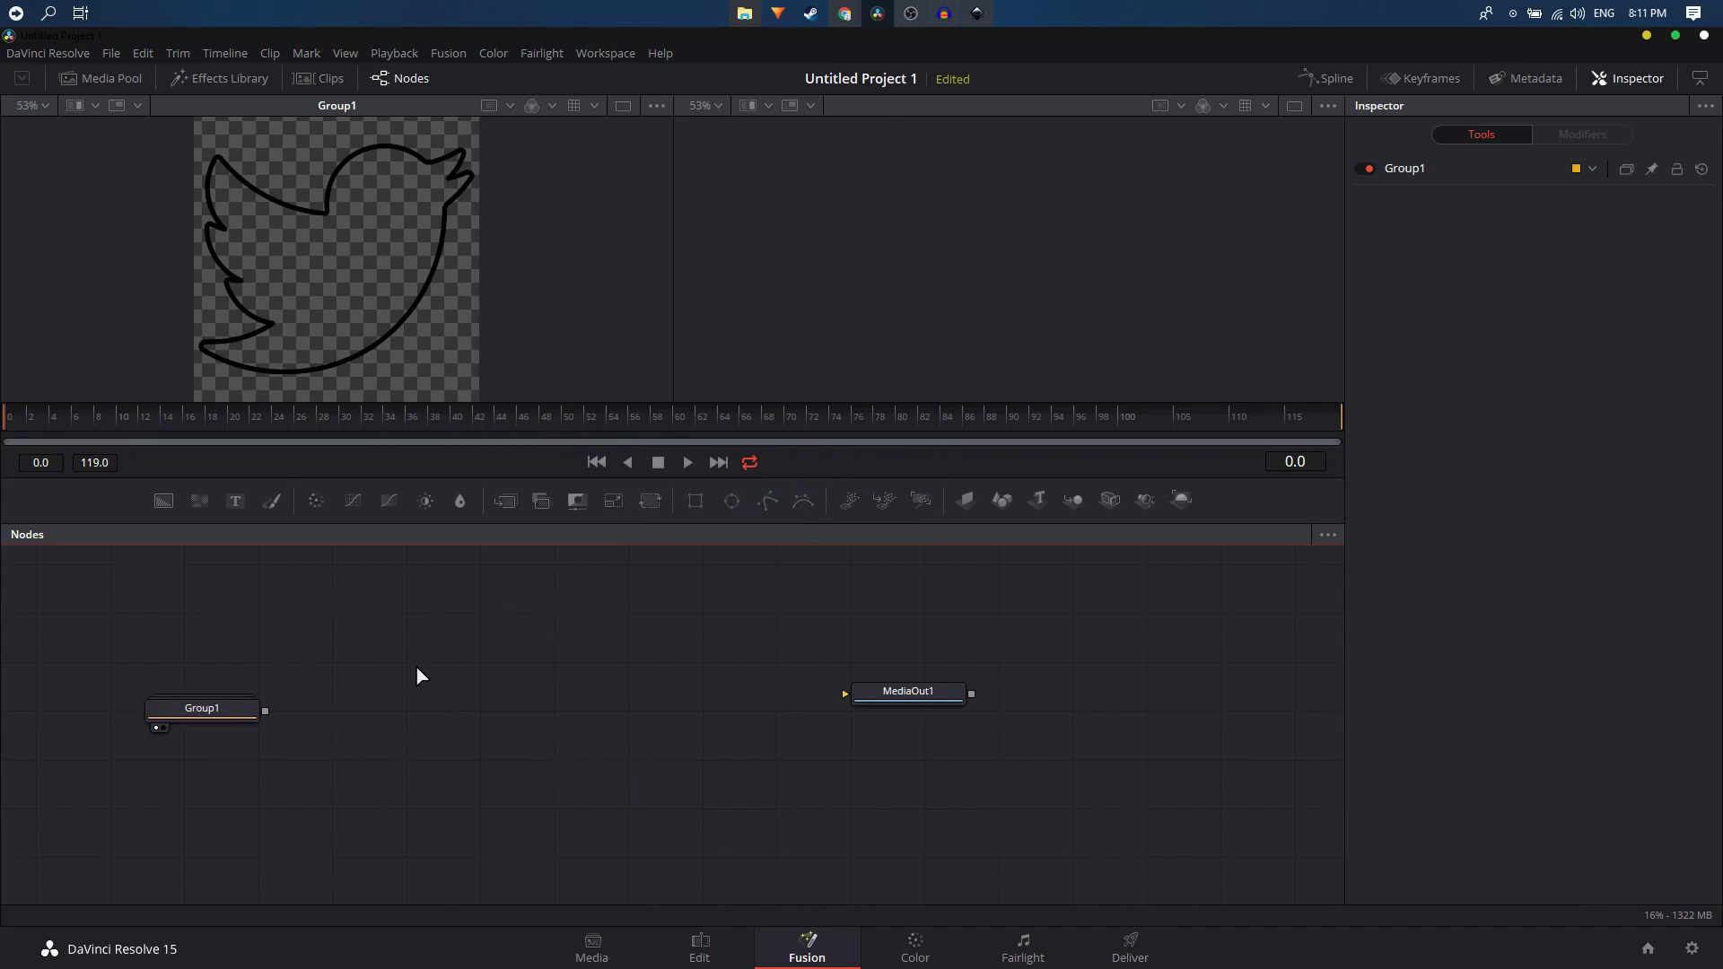
Step: Add a Background node through the tool search and place it between Group1 and MediaOut1
key(shift+space)
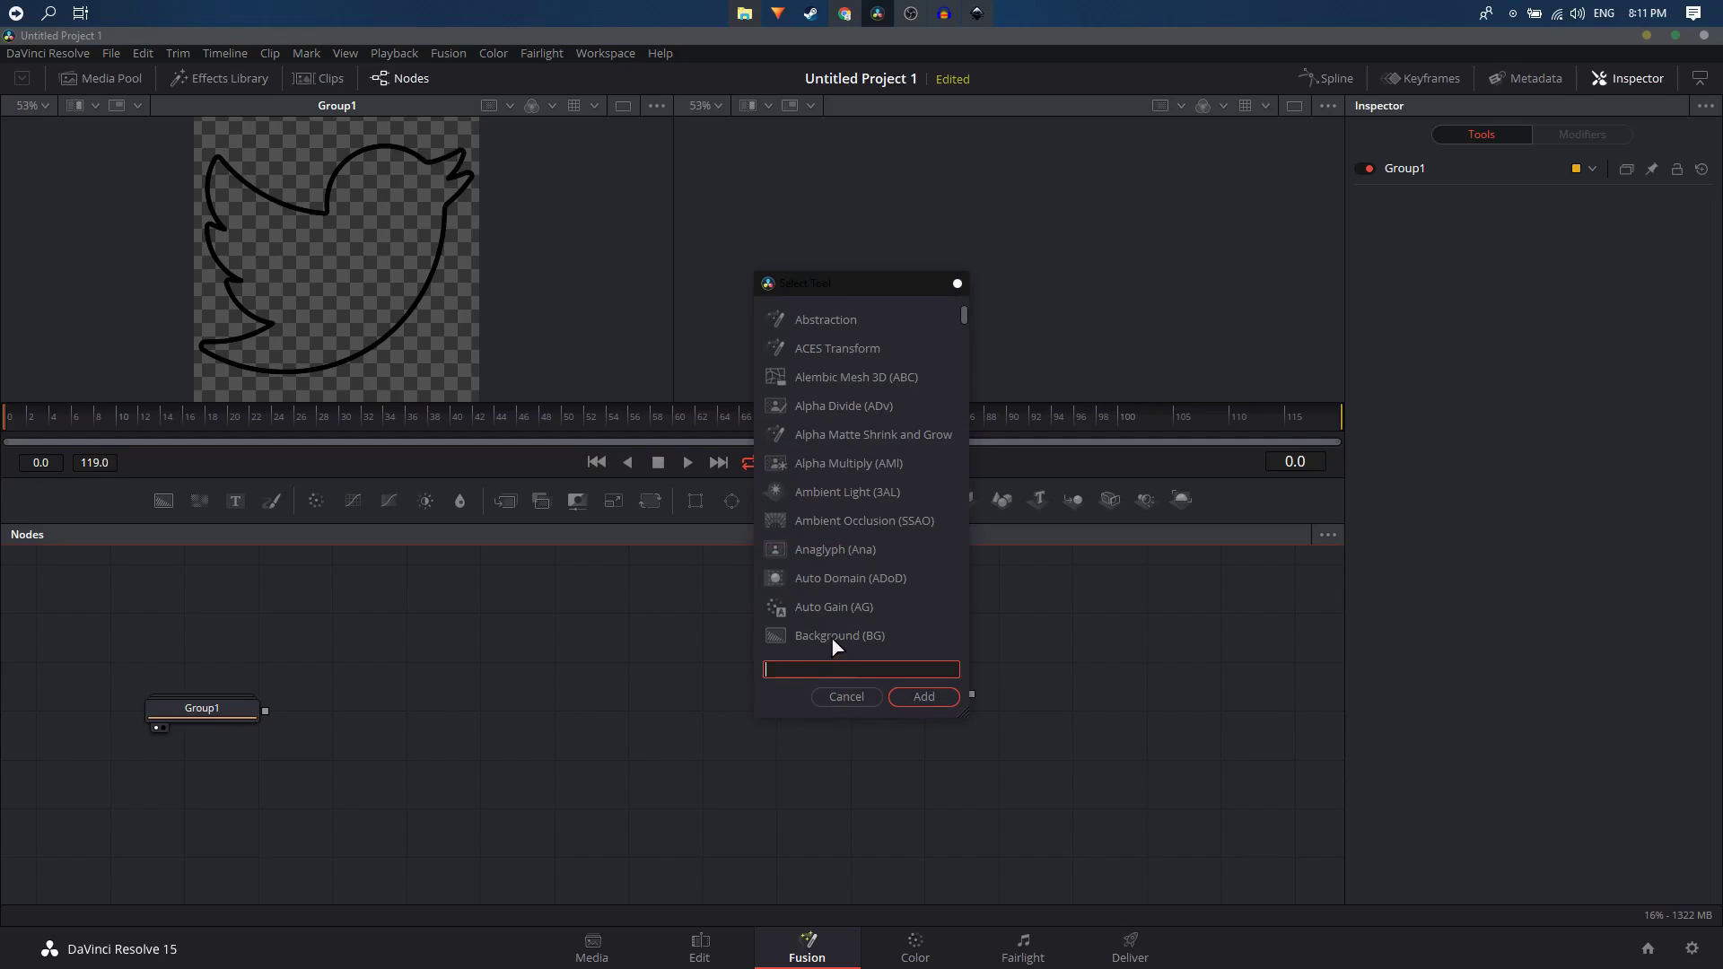
text(Background)
click(924, 697)
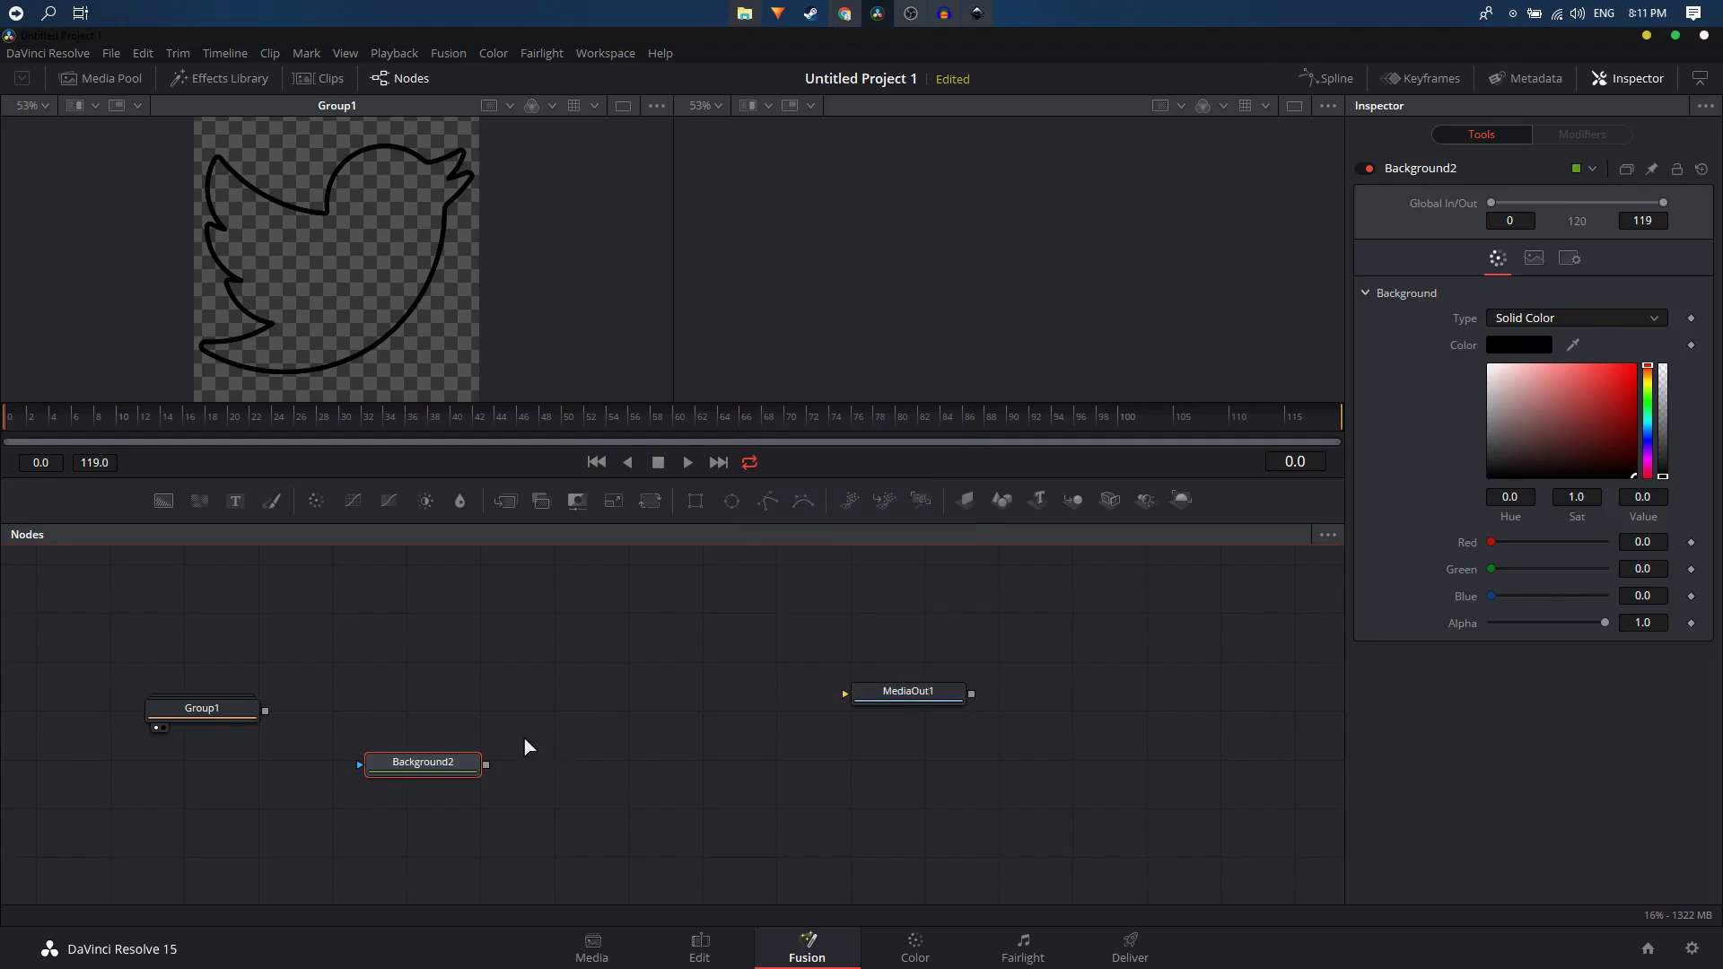
drag(466, 759, 478, 710)
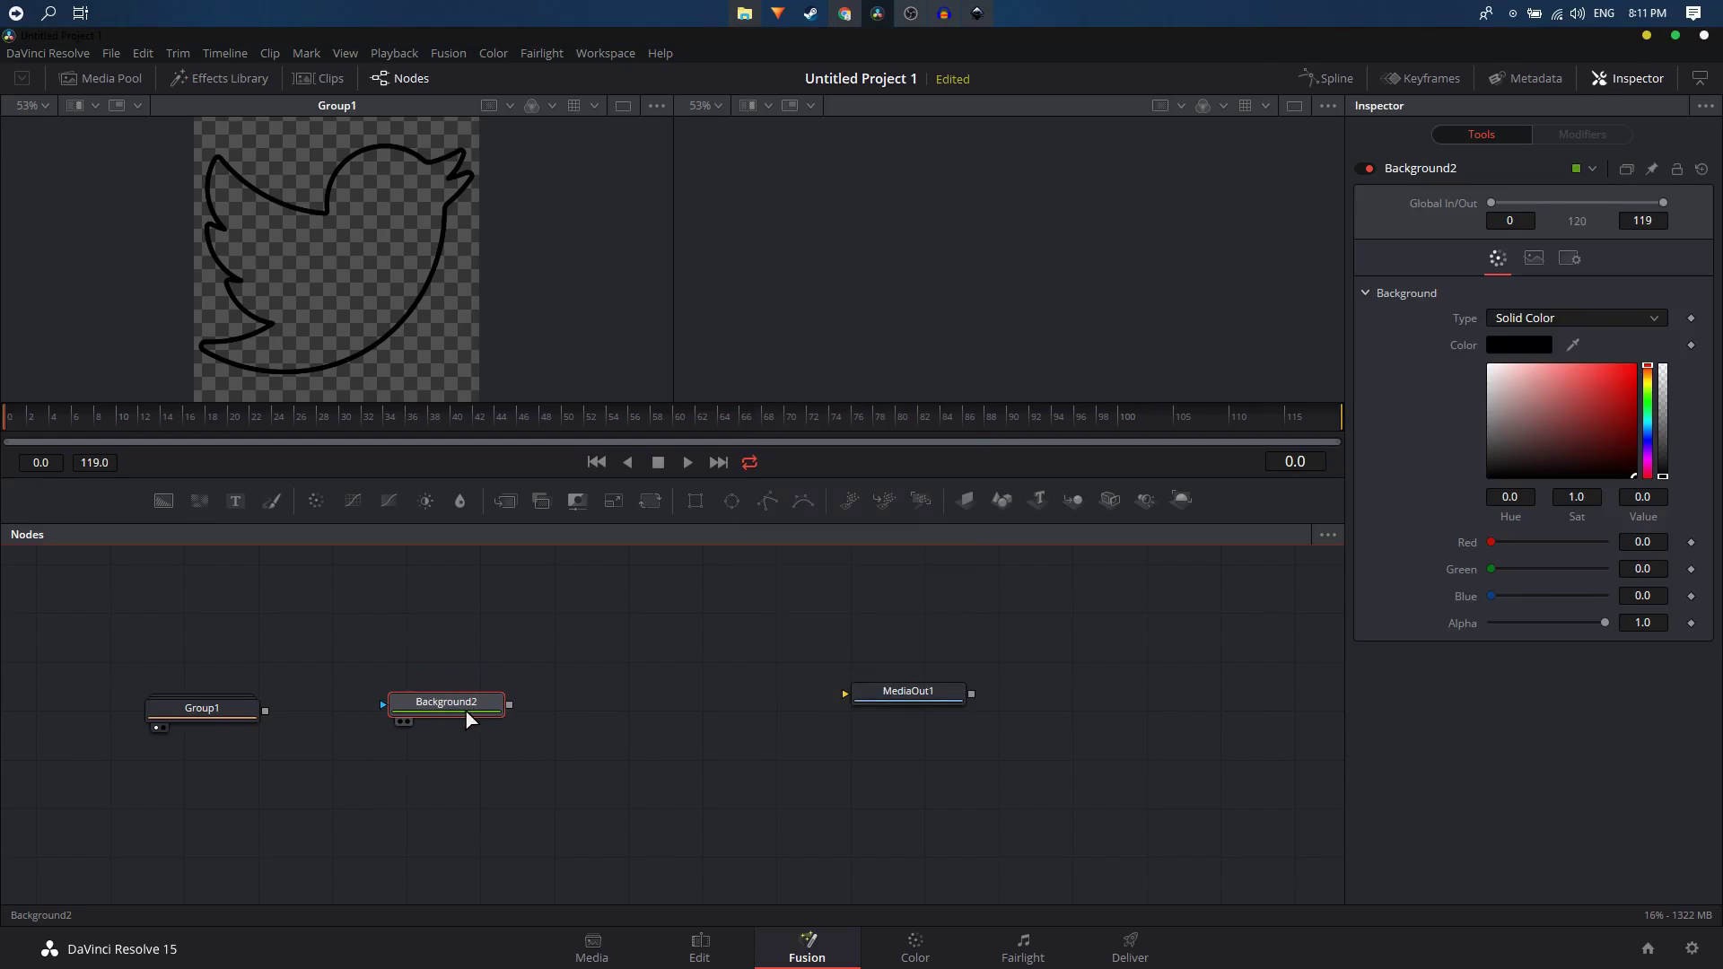
Step: Display the new Background2 node in the right viewer
click(406, 725)
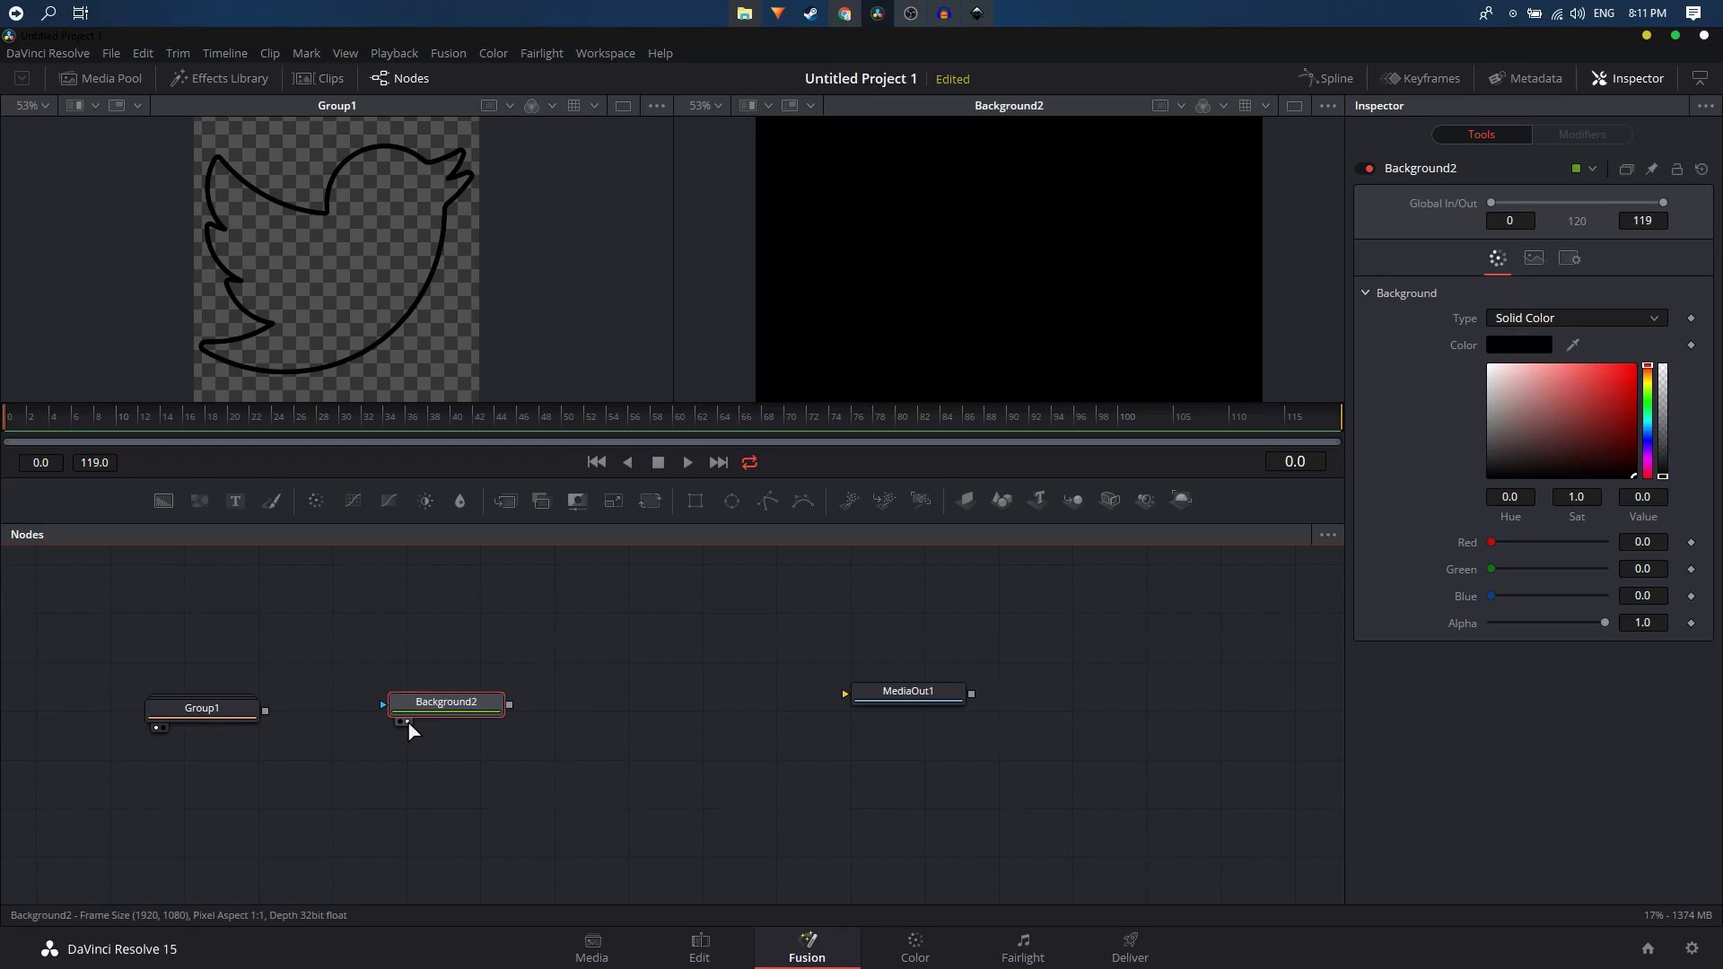
click(408, 723)
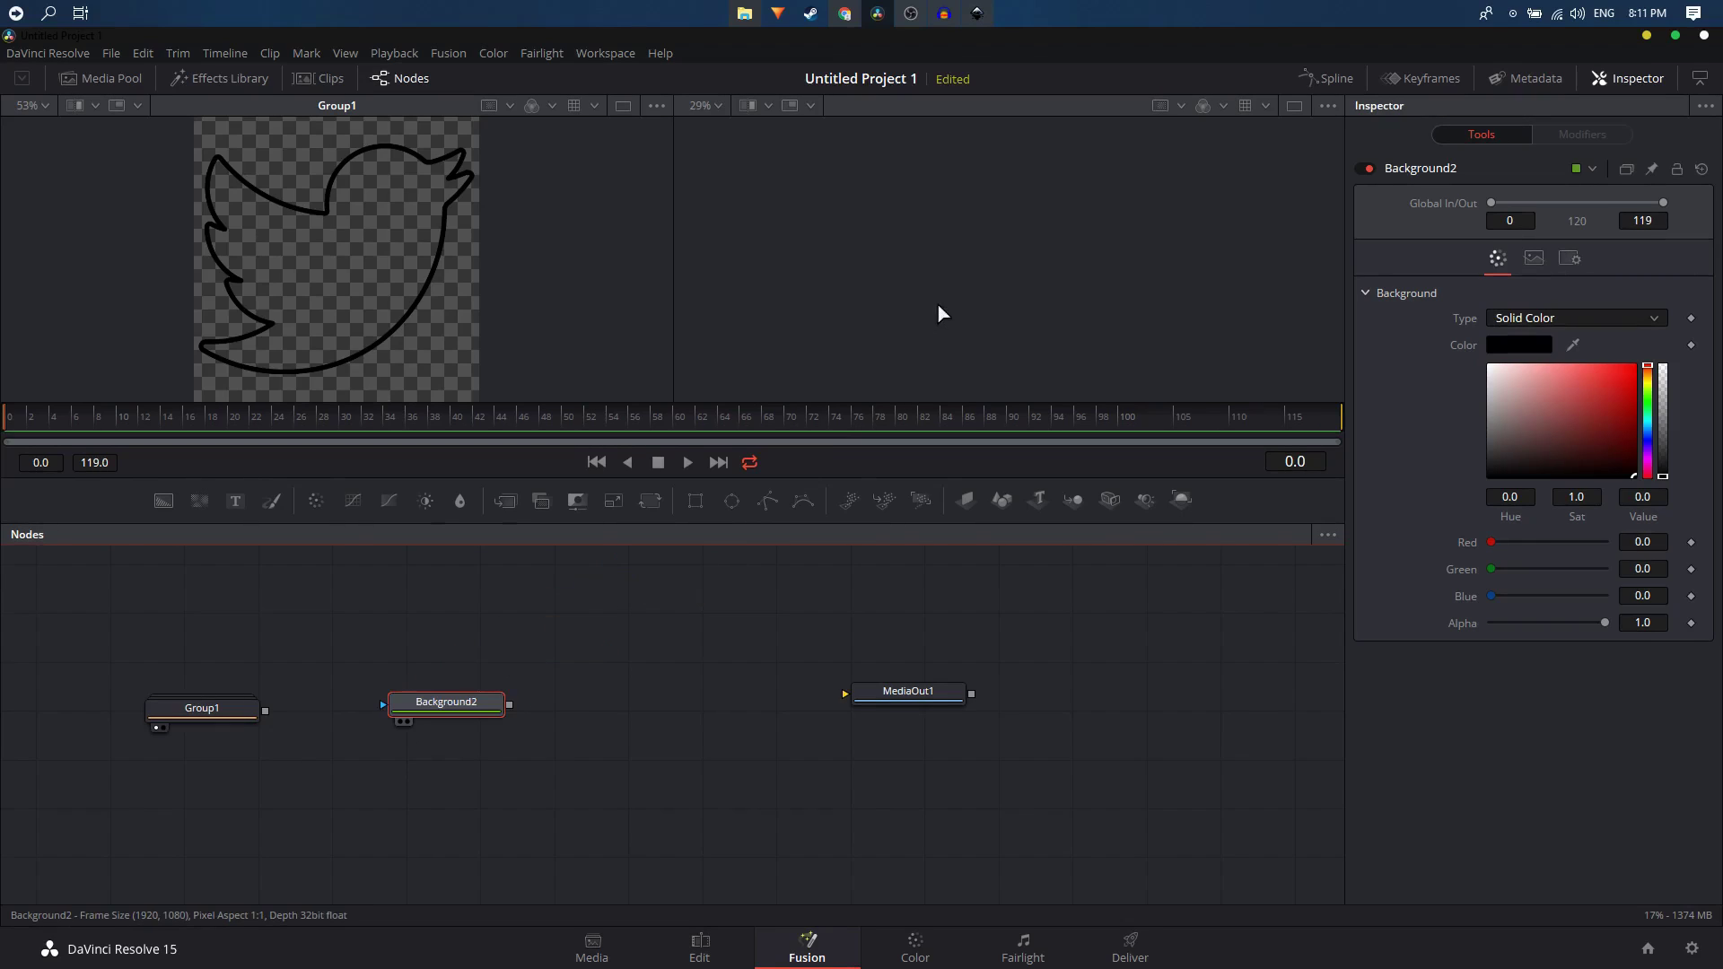
key(2)
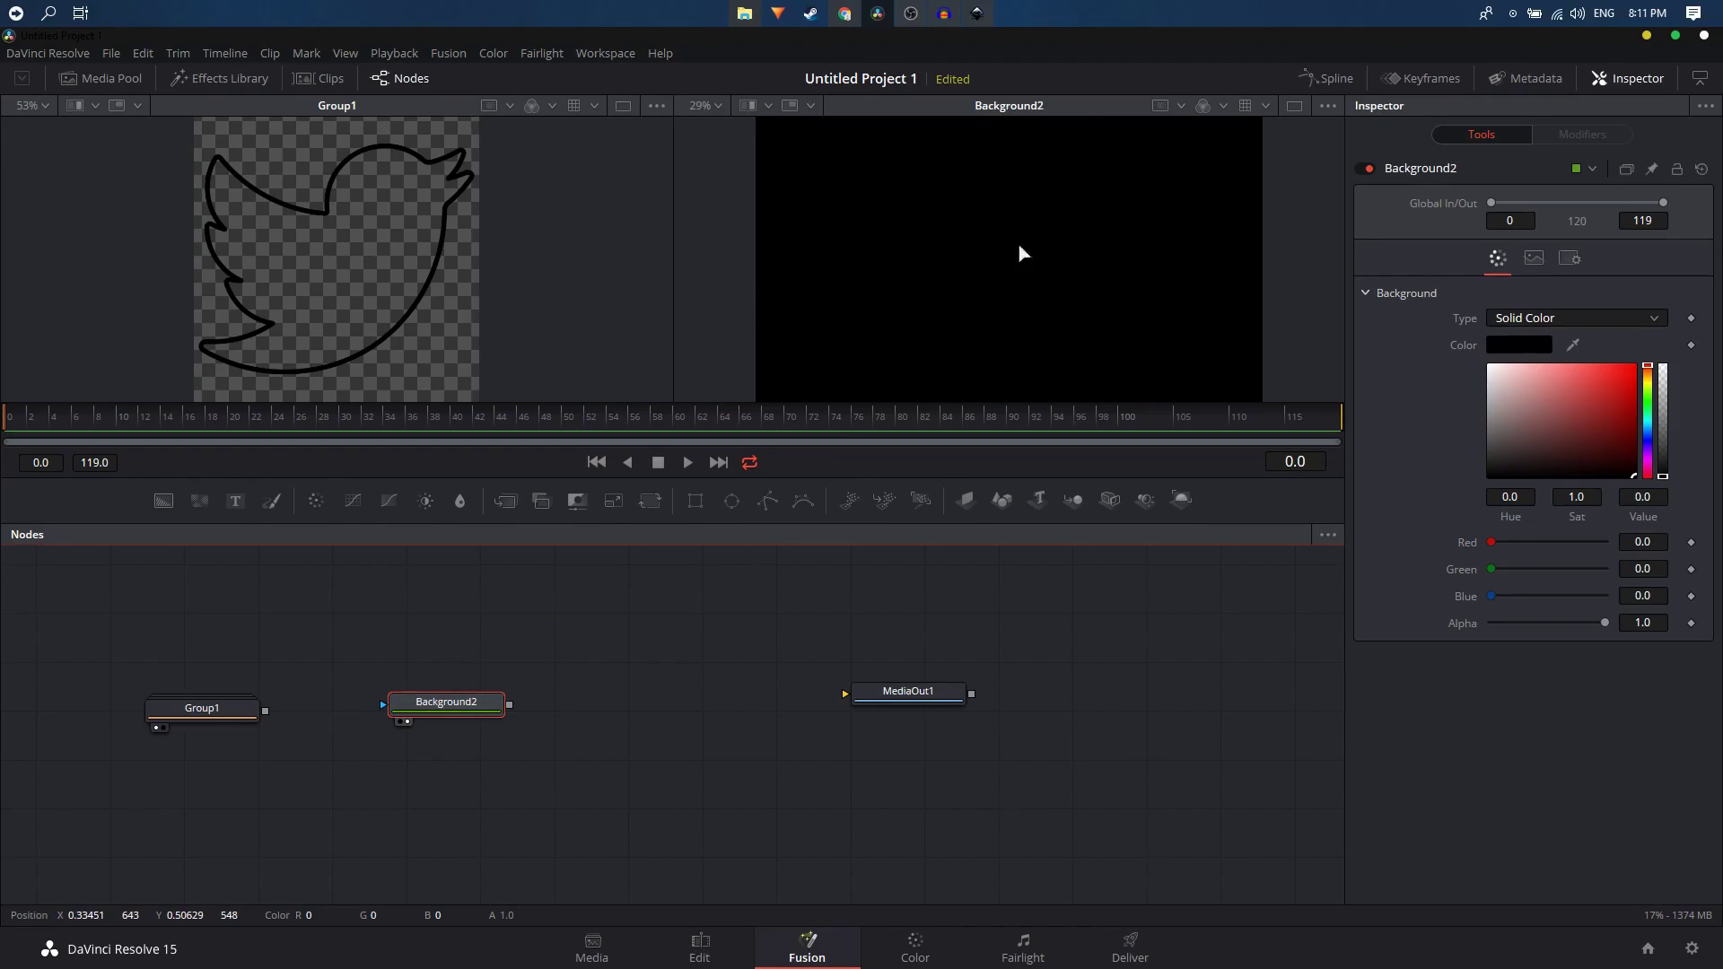
Step: Try a different colour for the Background2 node, undo the change and reselect the node
drag(1586, 431, 1624, 387)
key(ctrl+z)
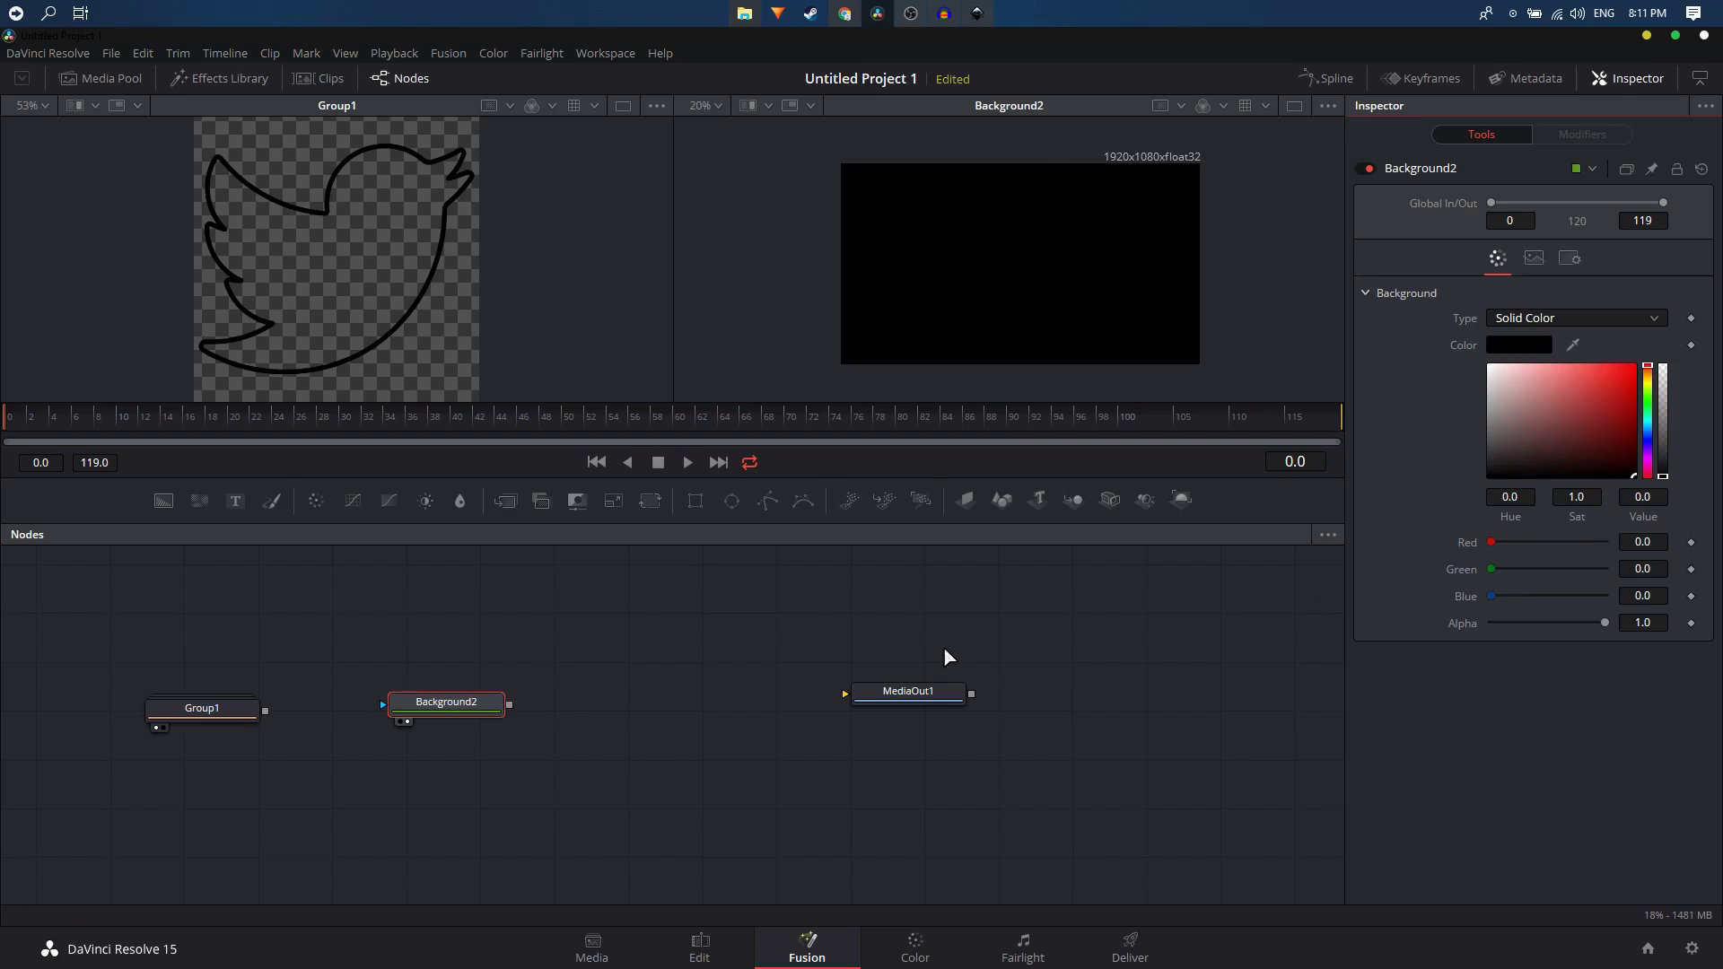
click(473, 712)
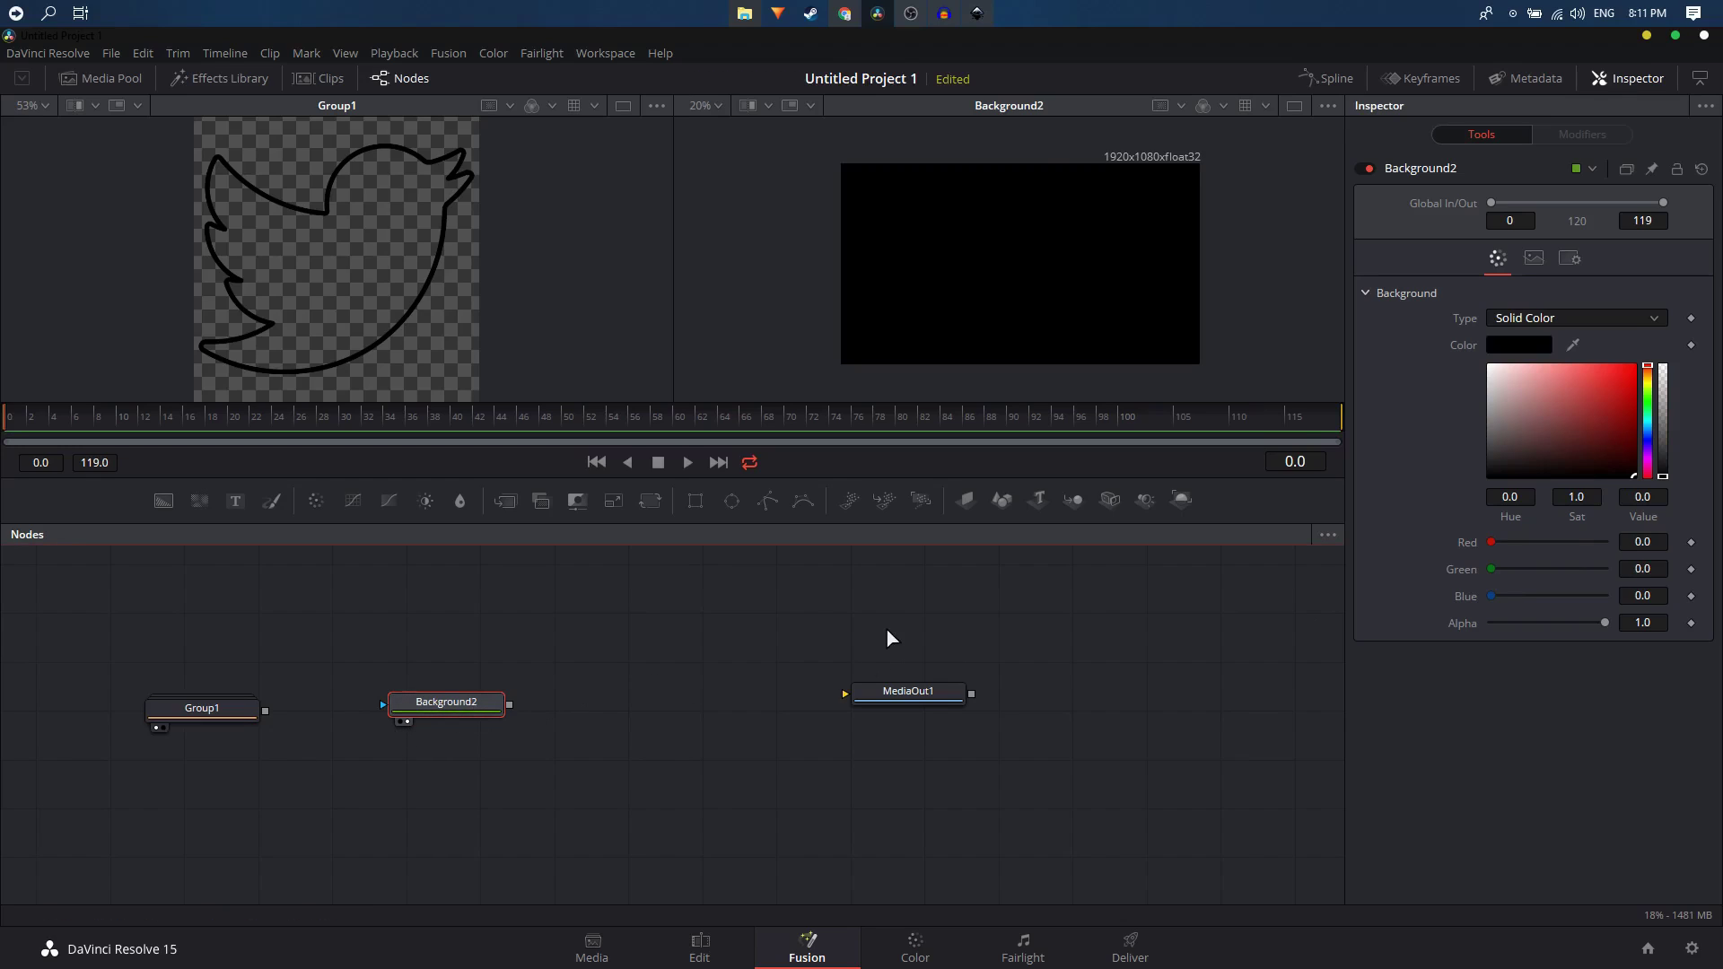
Step: Add a Paint node to the node graph through the tool search
drag(549, 661, 449, 718)
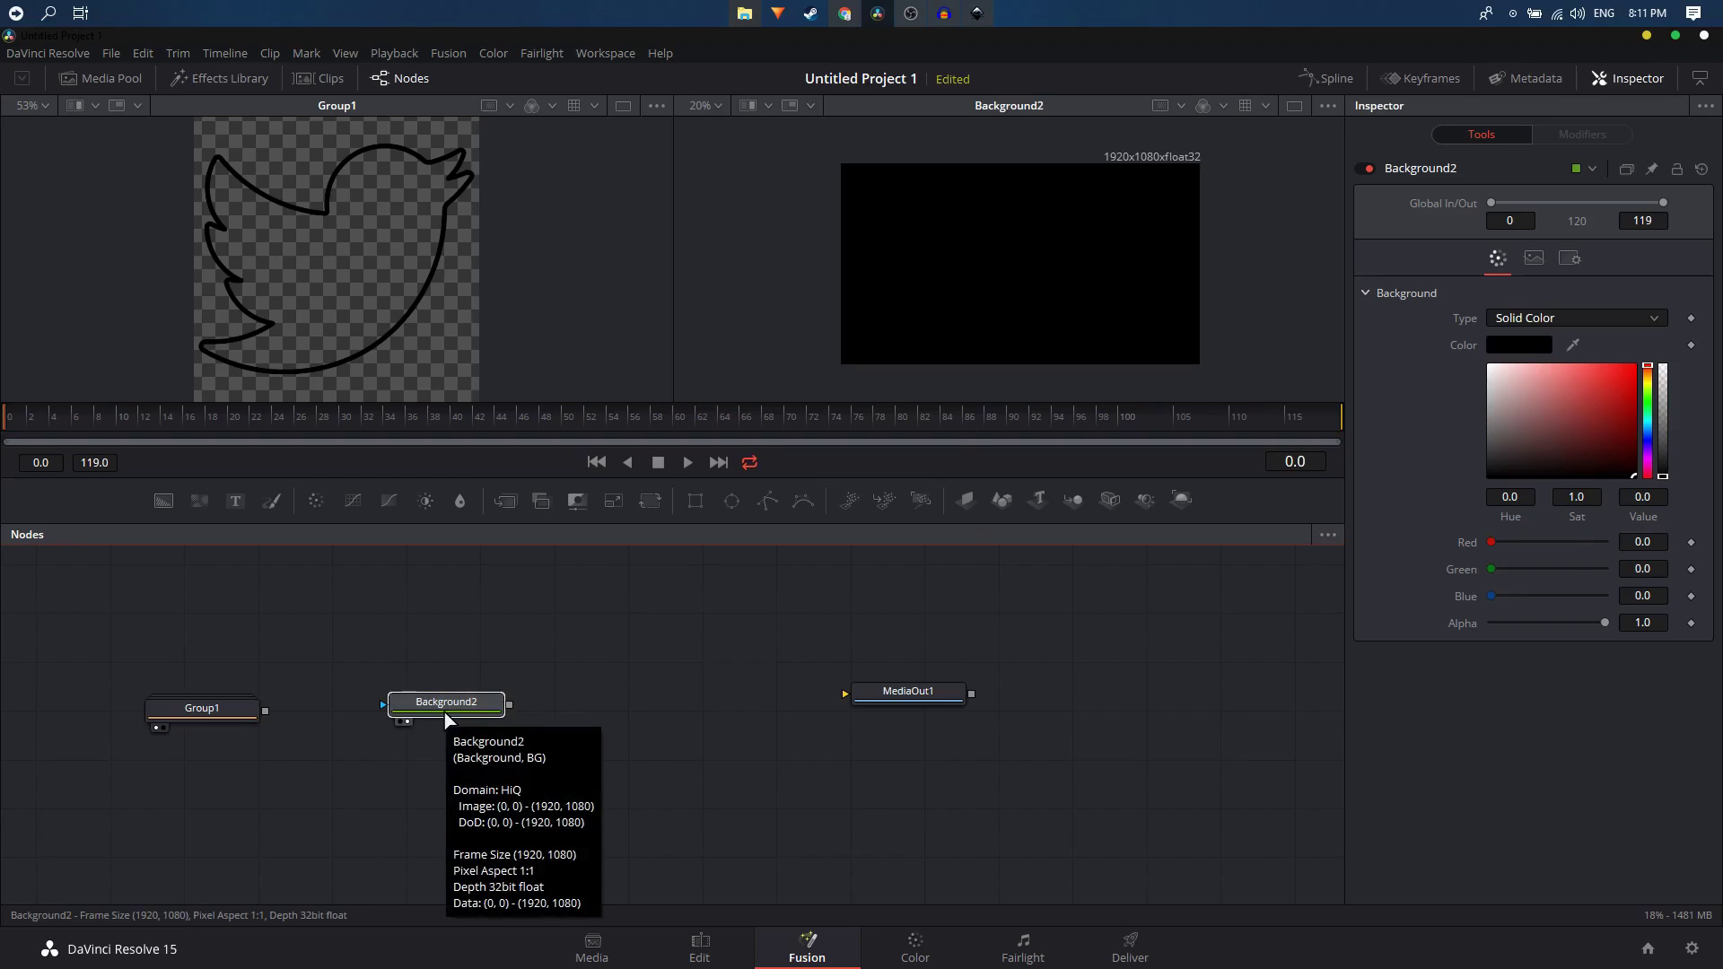
key(shift+space)
text(p)
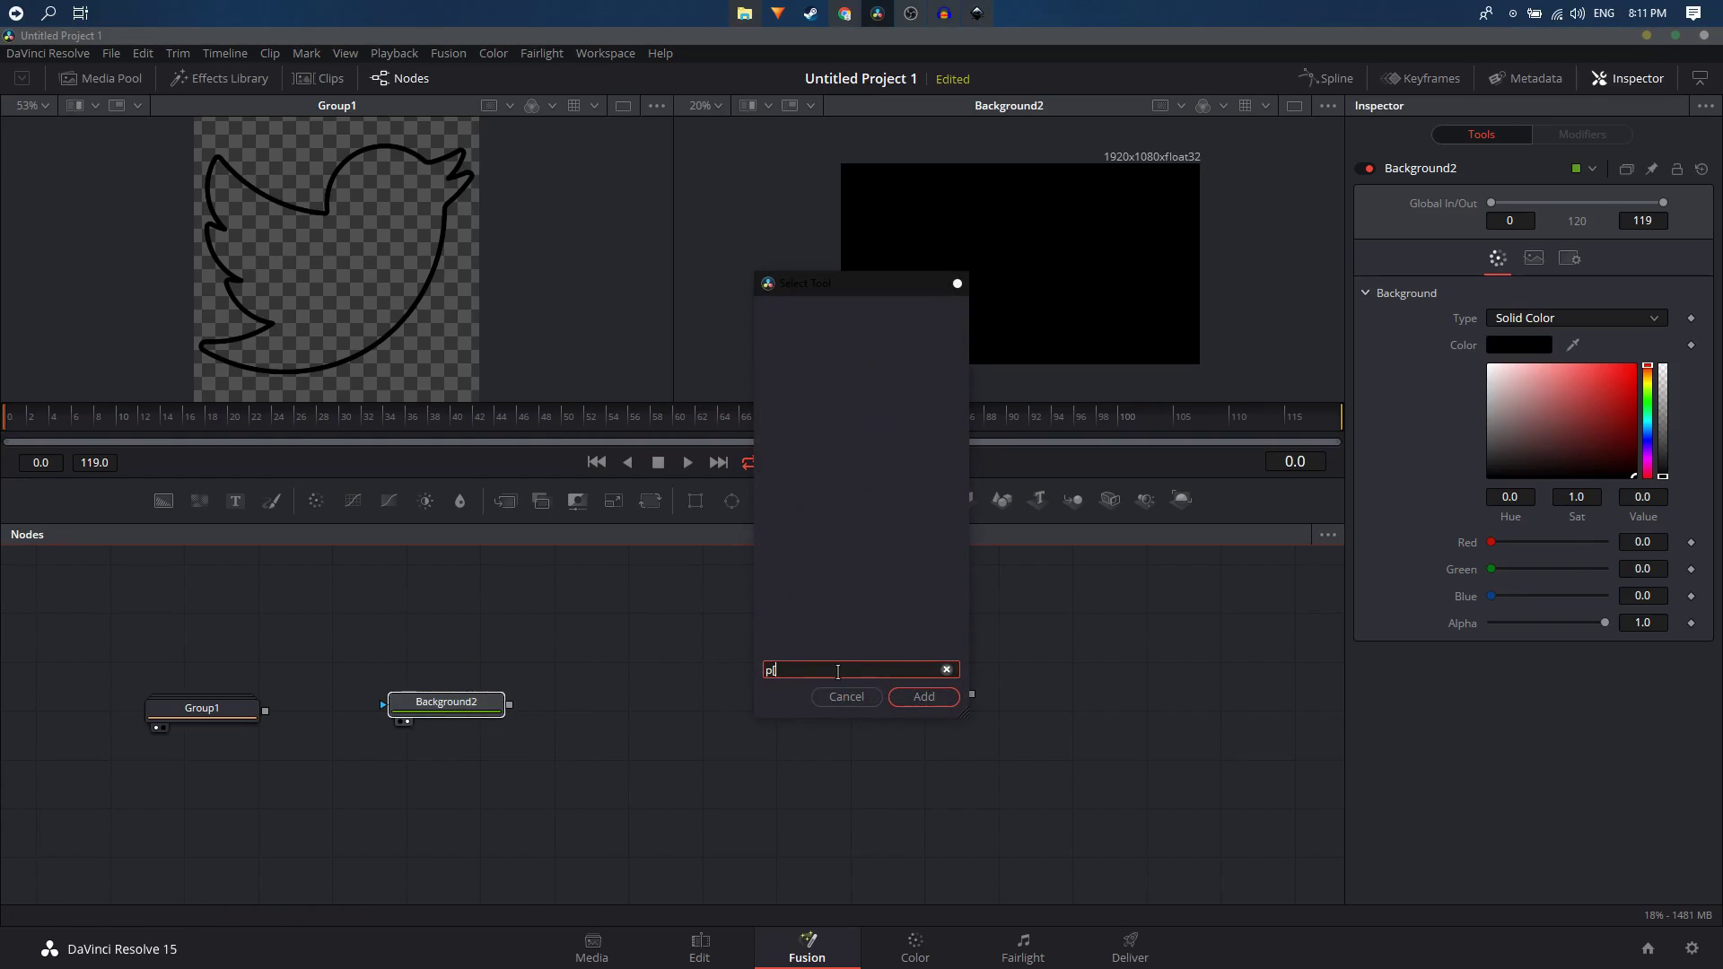
text([a)
key(BackSpace)
key(BackSpace)
text(ai)
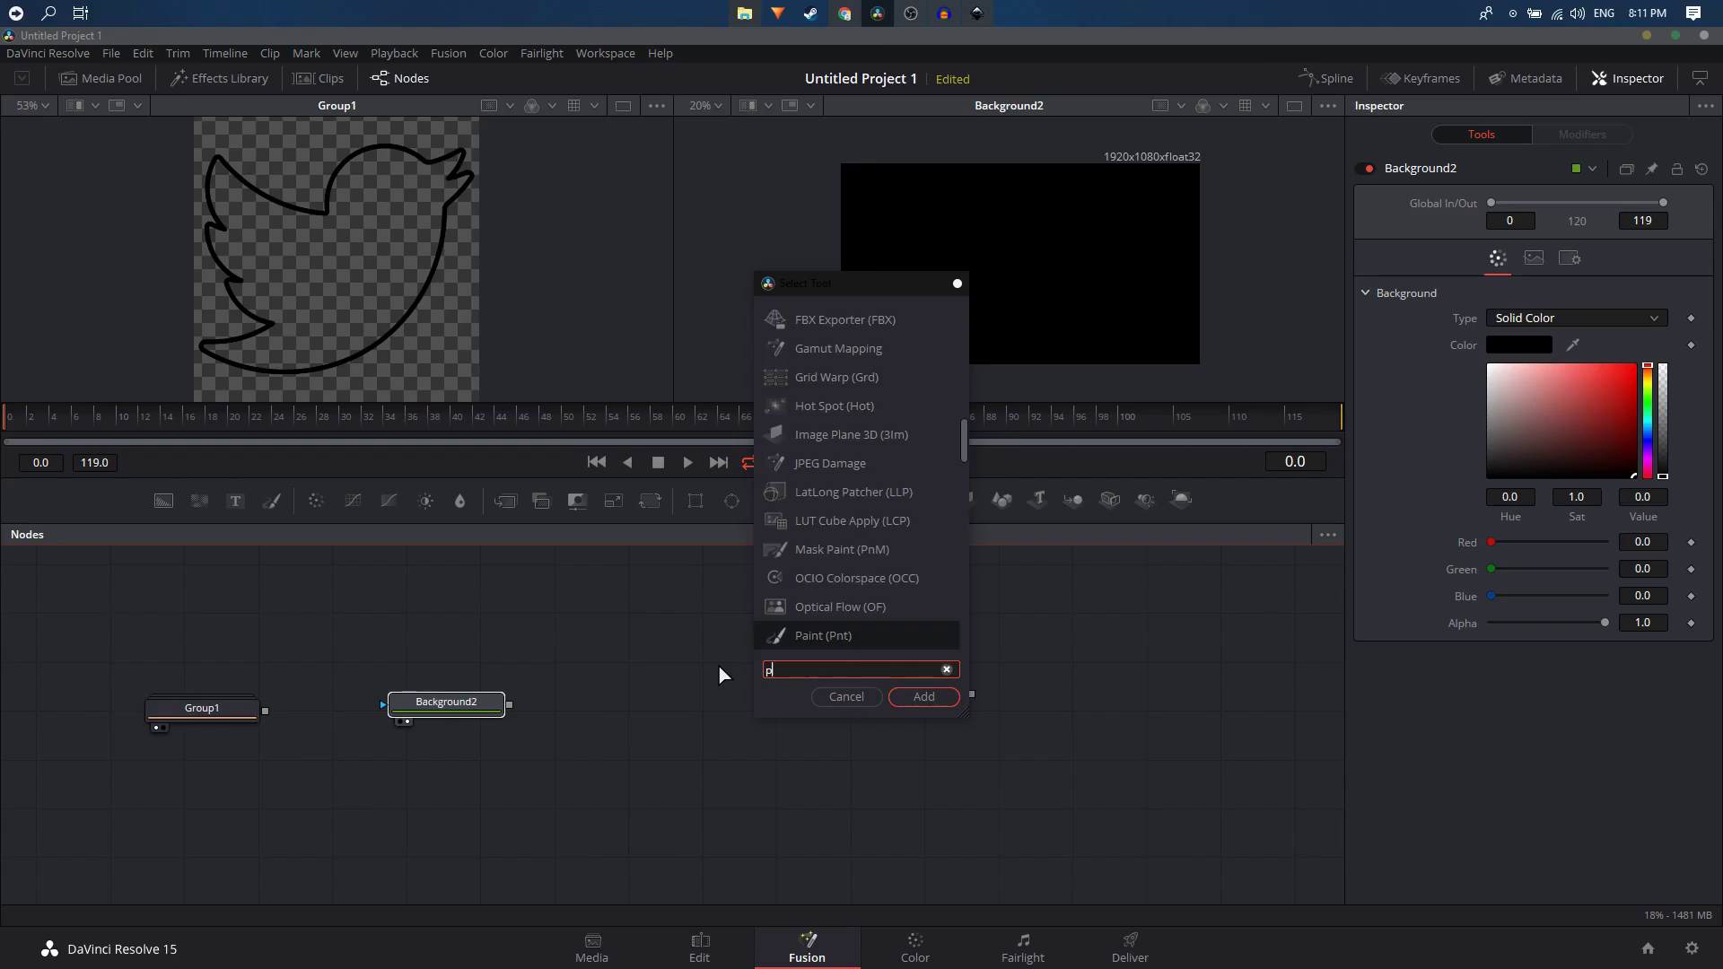
text(n)
click(846, 354)
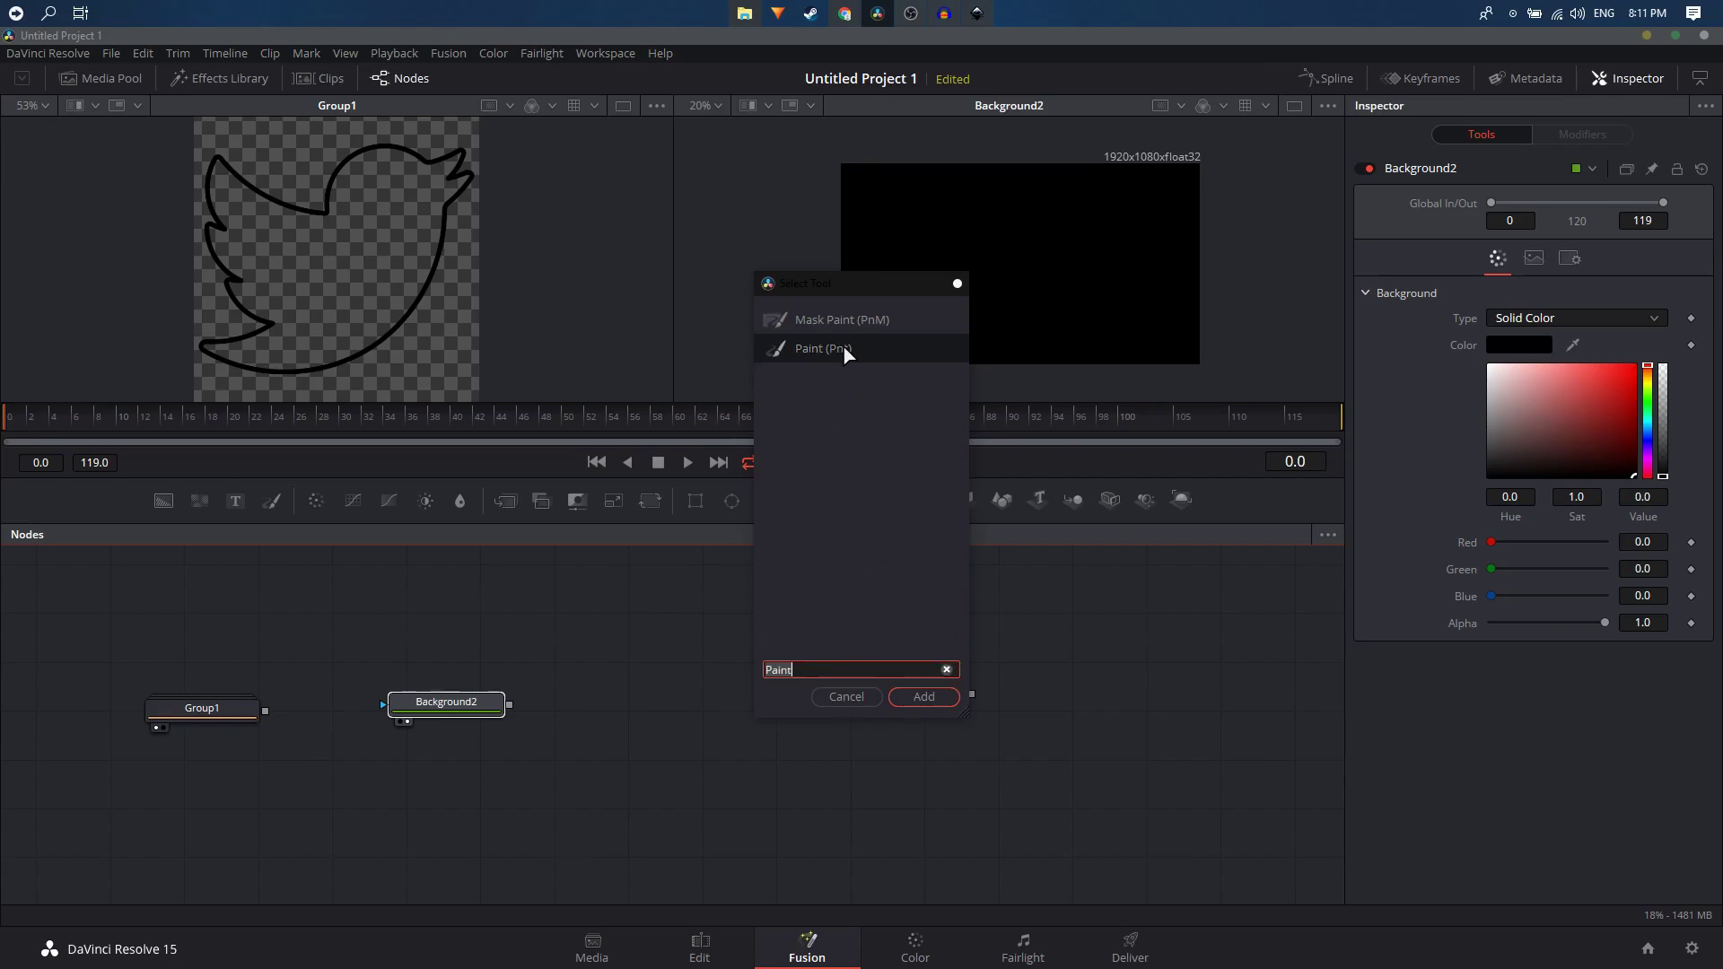
click(923, 697)
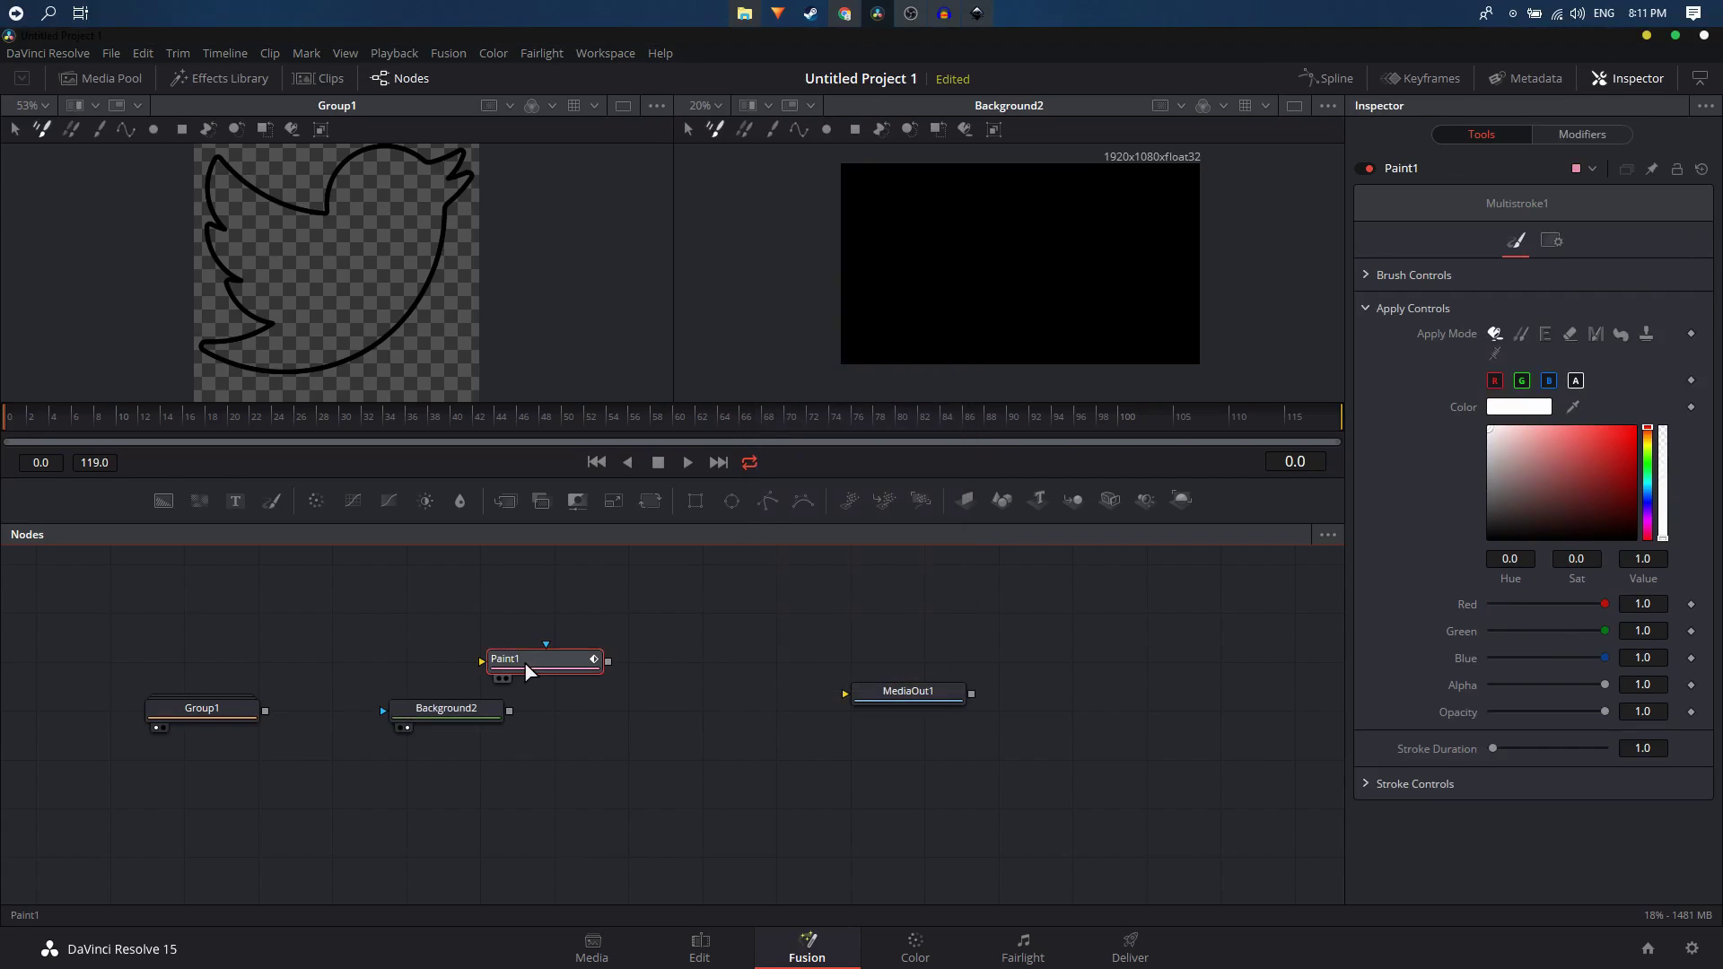
Step: Place the Paint1 node after Background2 with Background2 feeding its input, and display it in the right viewer
mouse_move(518, 672)
mouse_down()
mouse_move(610, 705)
mouse_move(595, 718)
mouse_up()
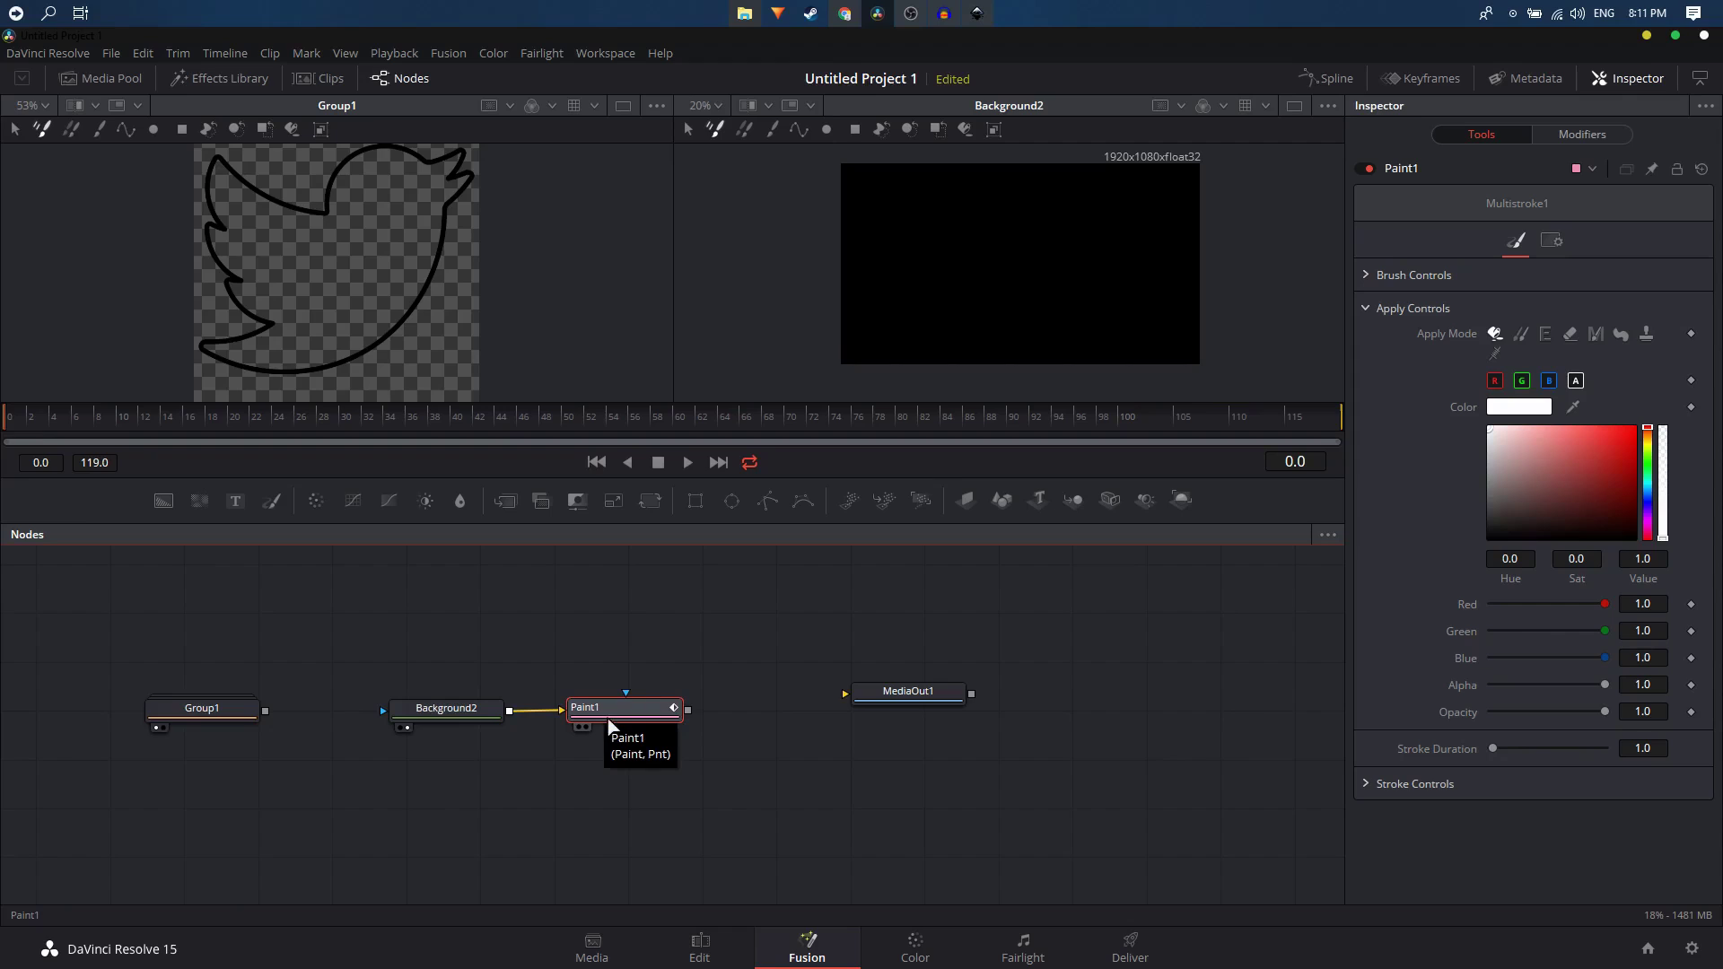
key(2)
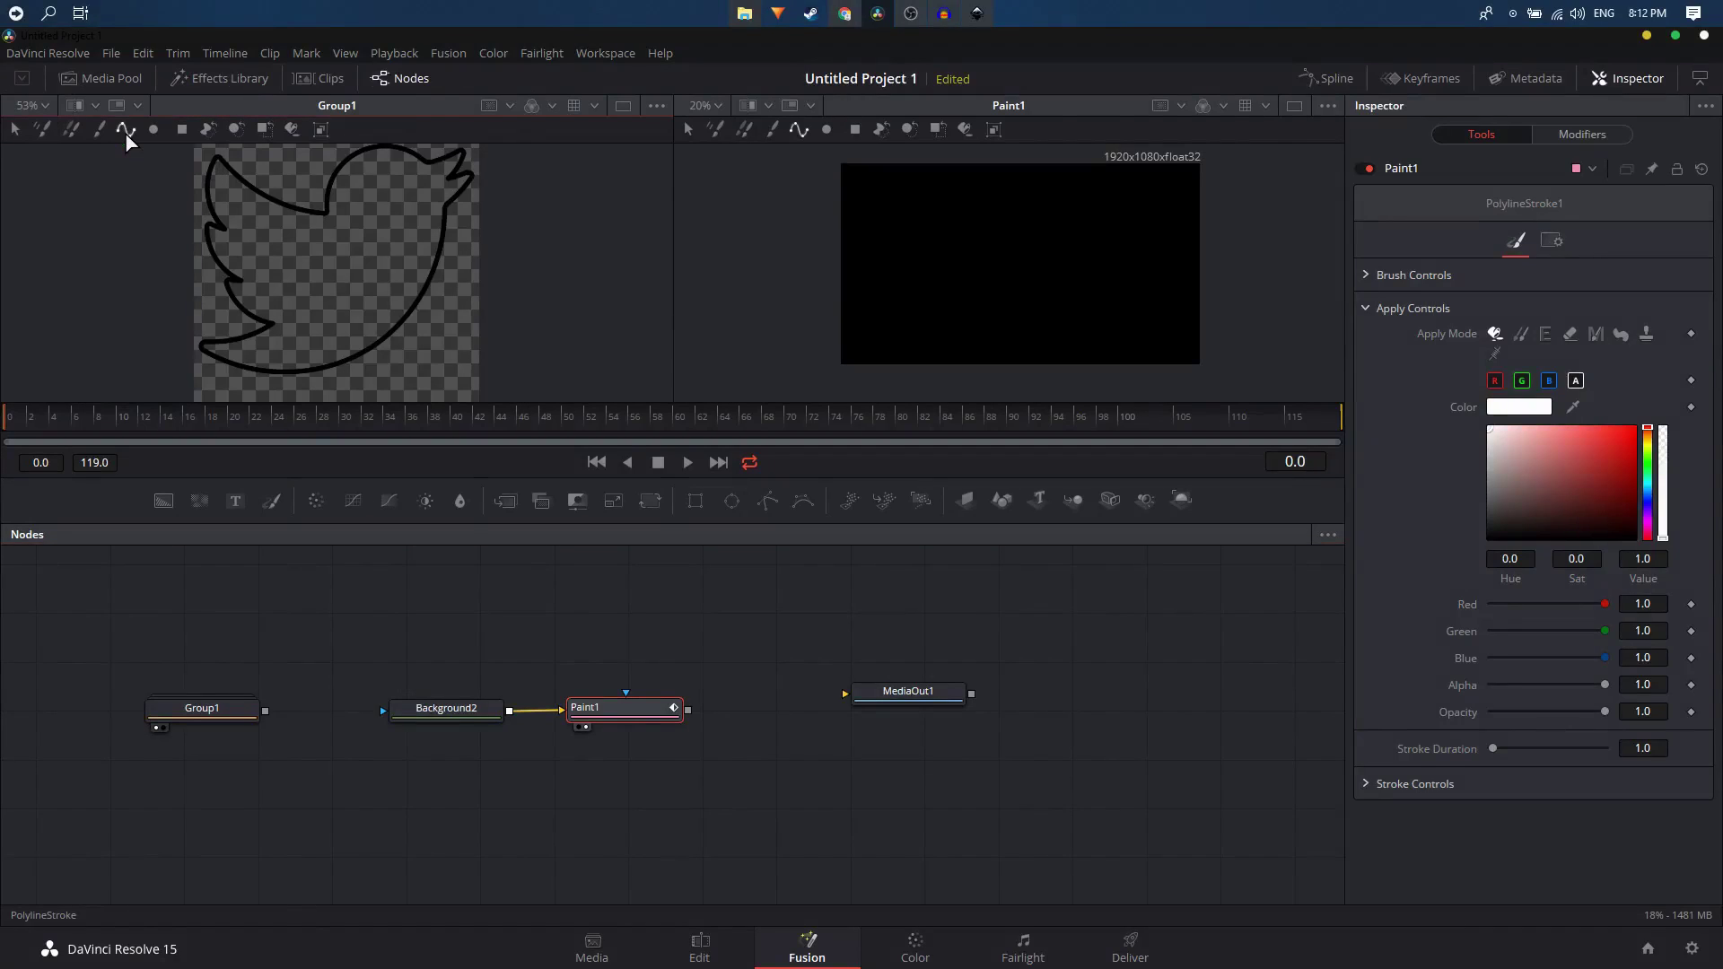
Step: Choose the PolylineStroke tool for Paint1 and connect the stroke's shape animation to the Polyline of path2
click(126, 131)
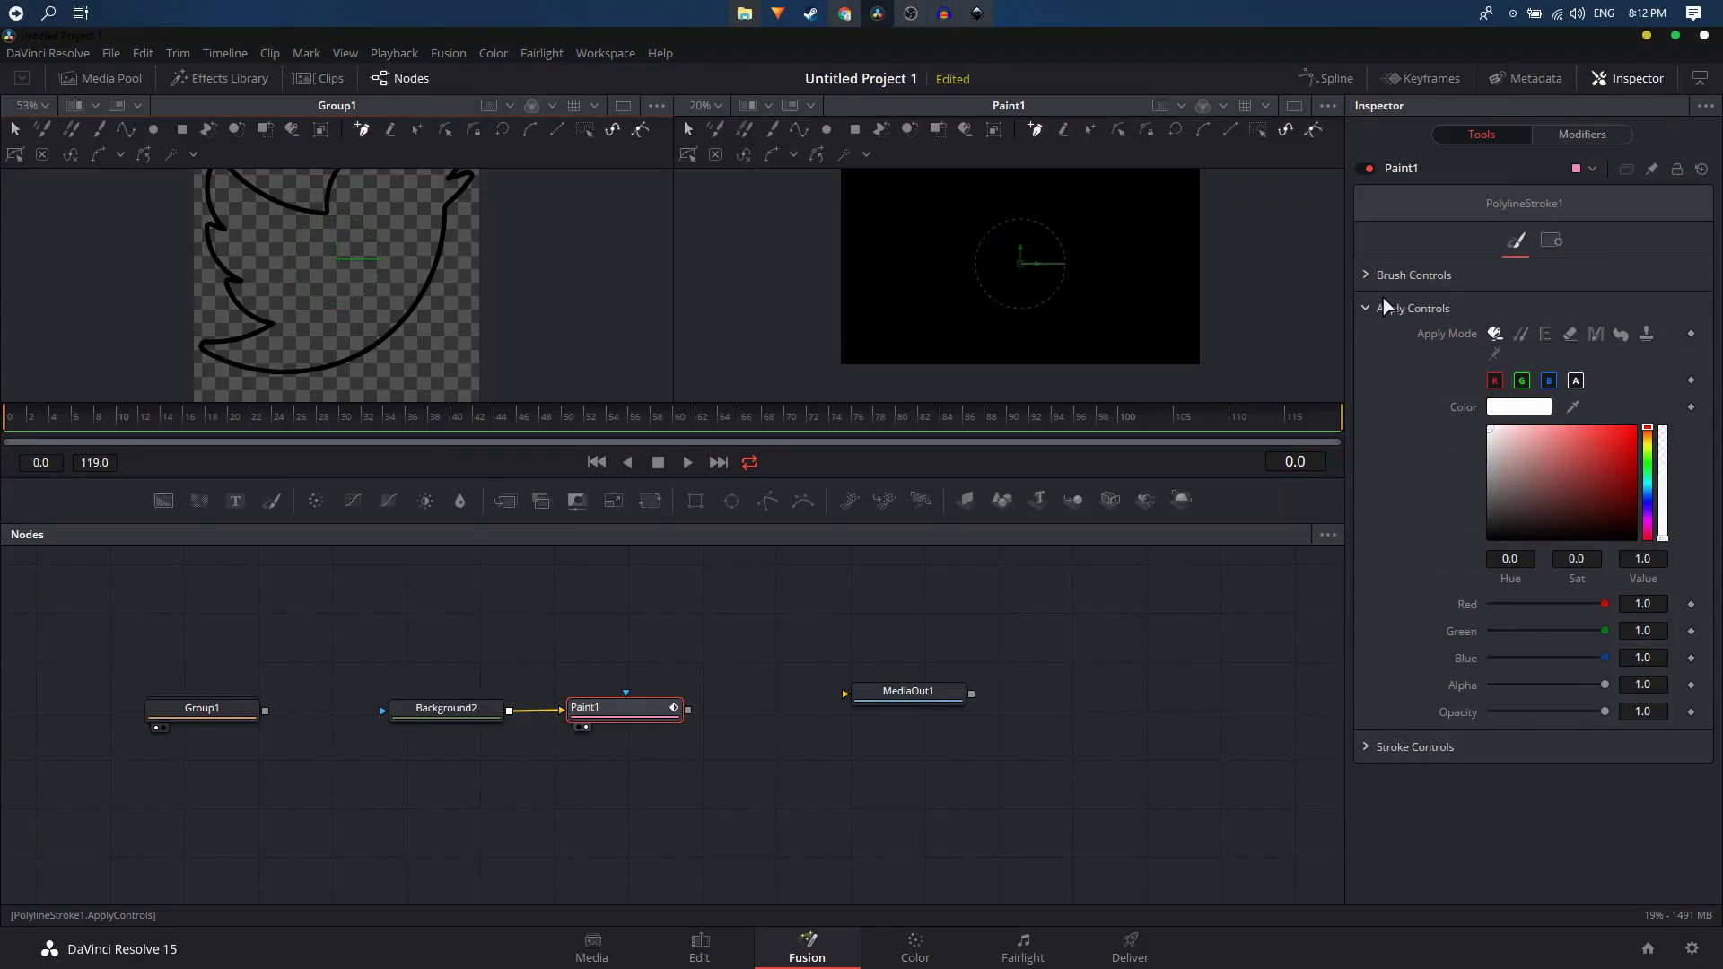
click(1389, 308)
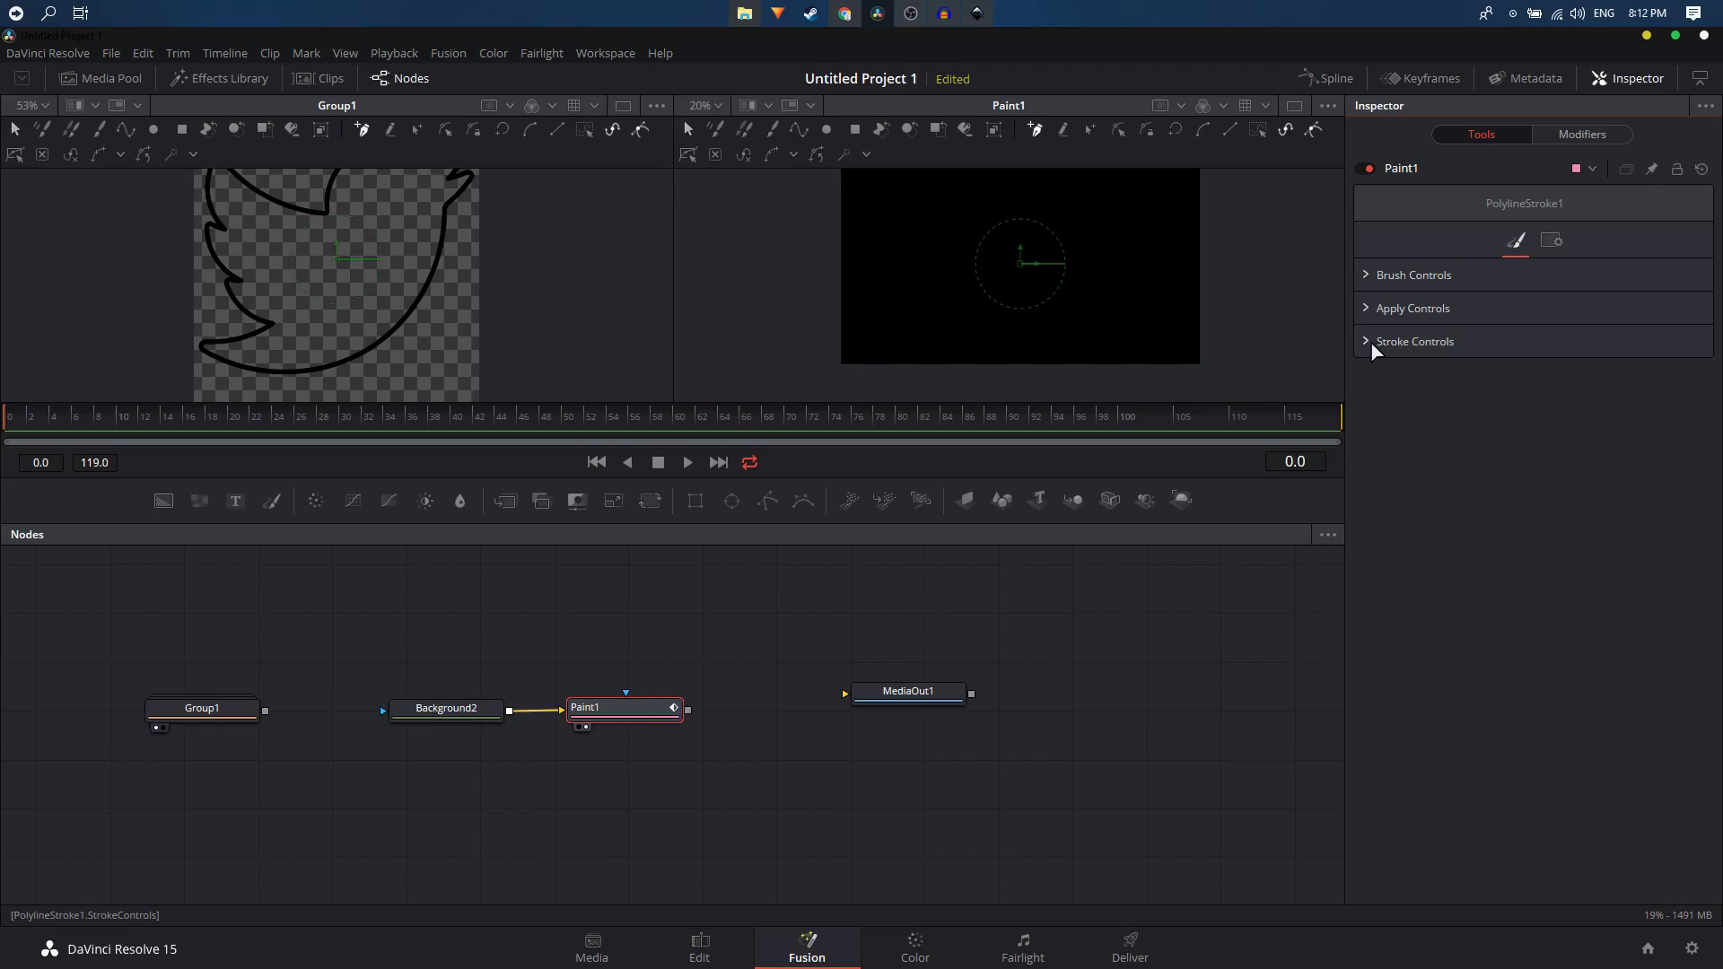
click(1368, 343)
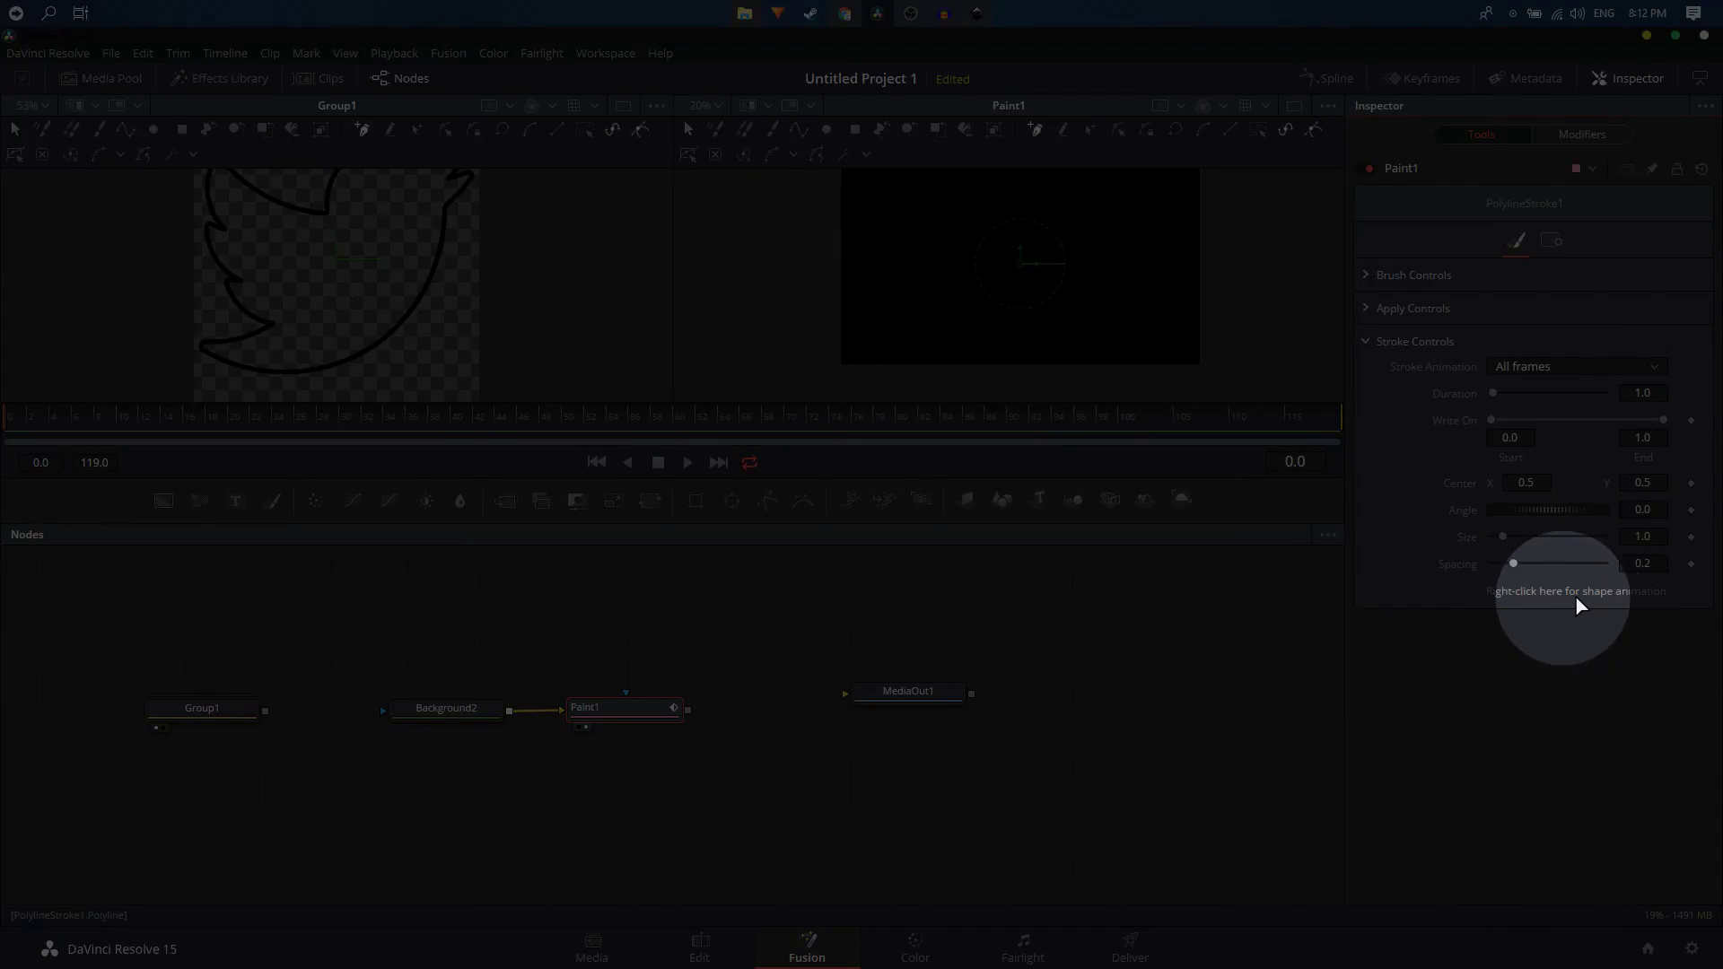
right_click(1510, 596)
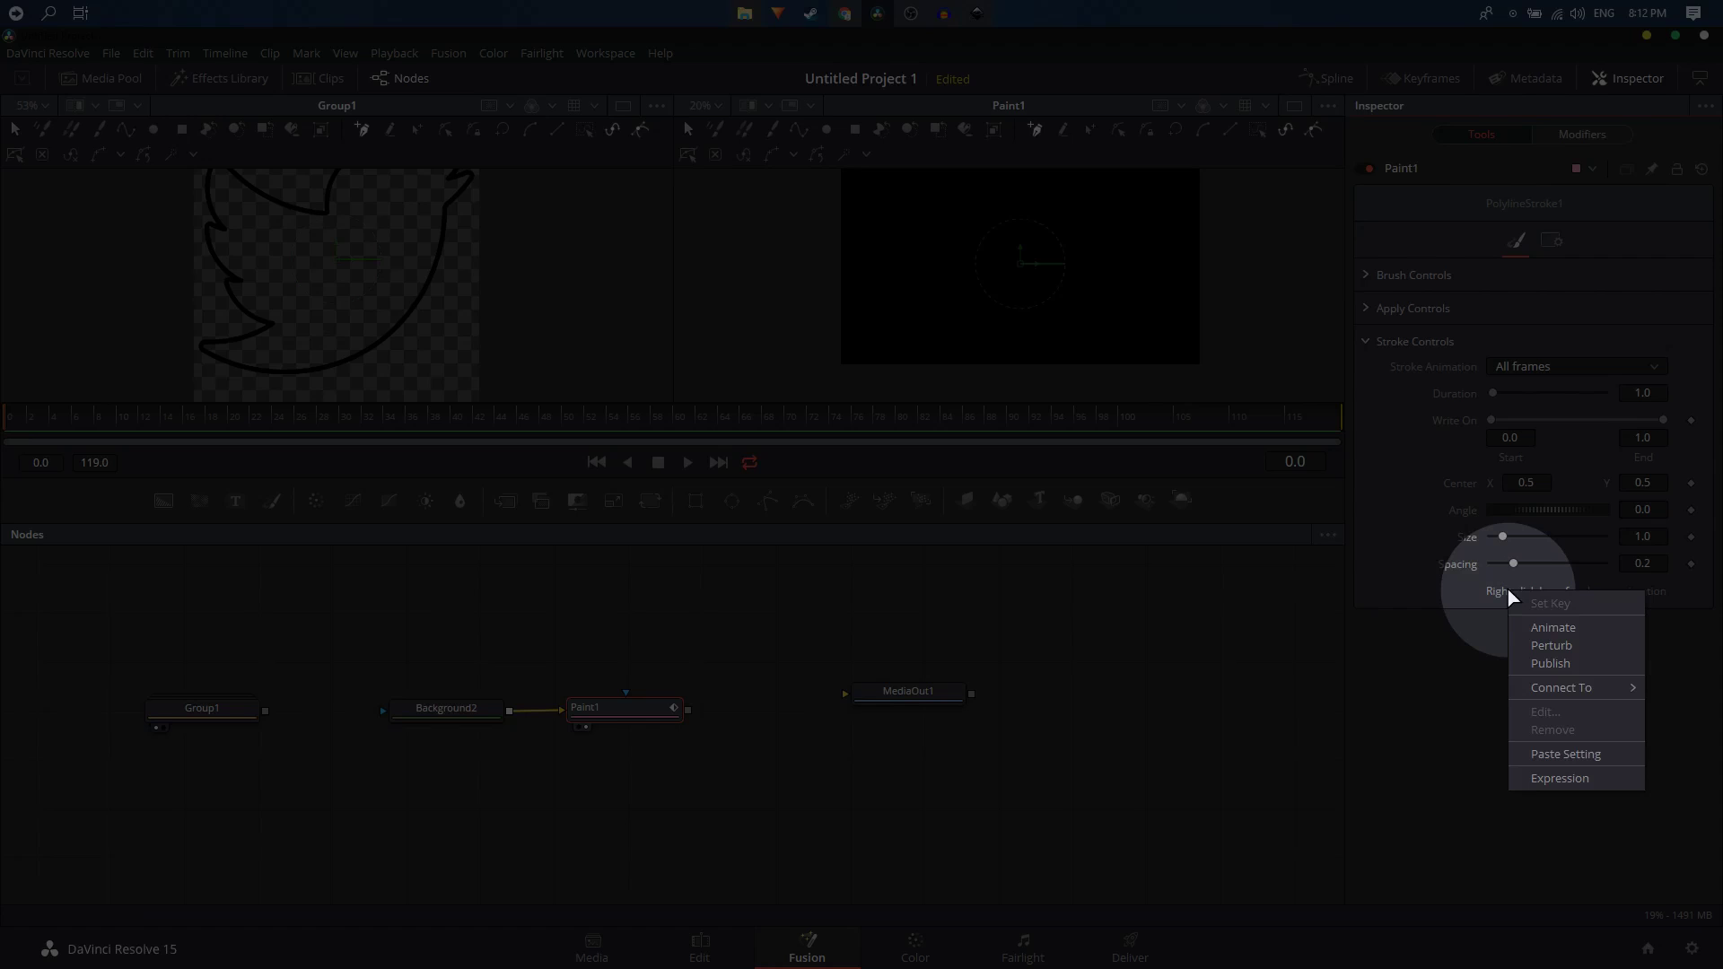
mouse_move(1557, 691)
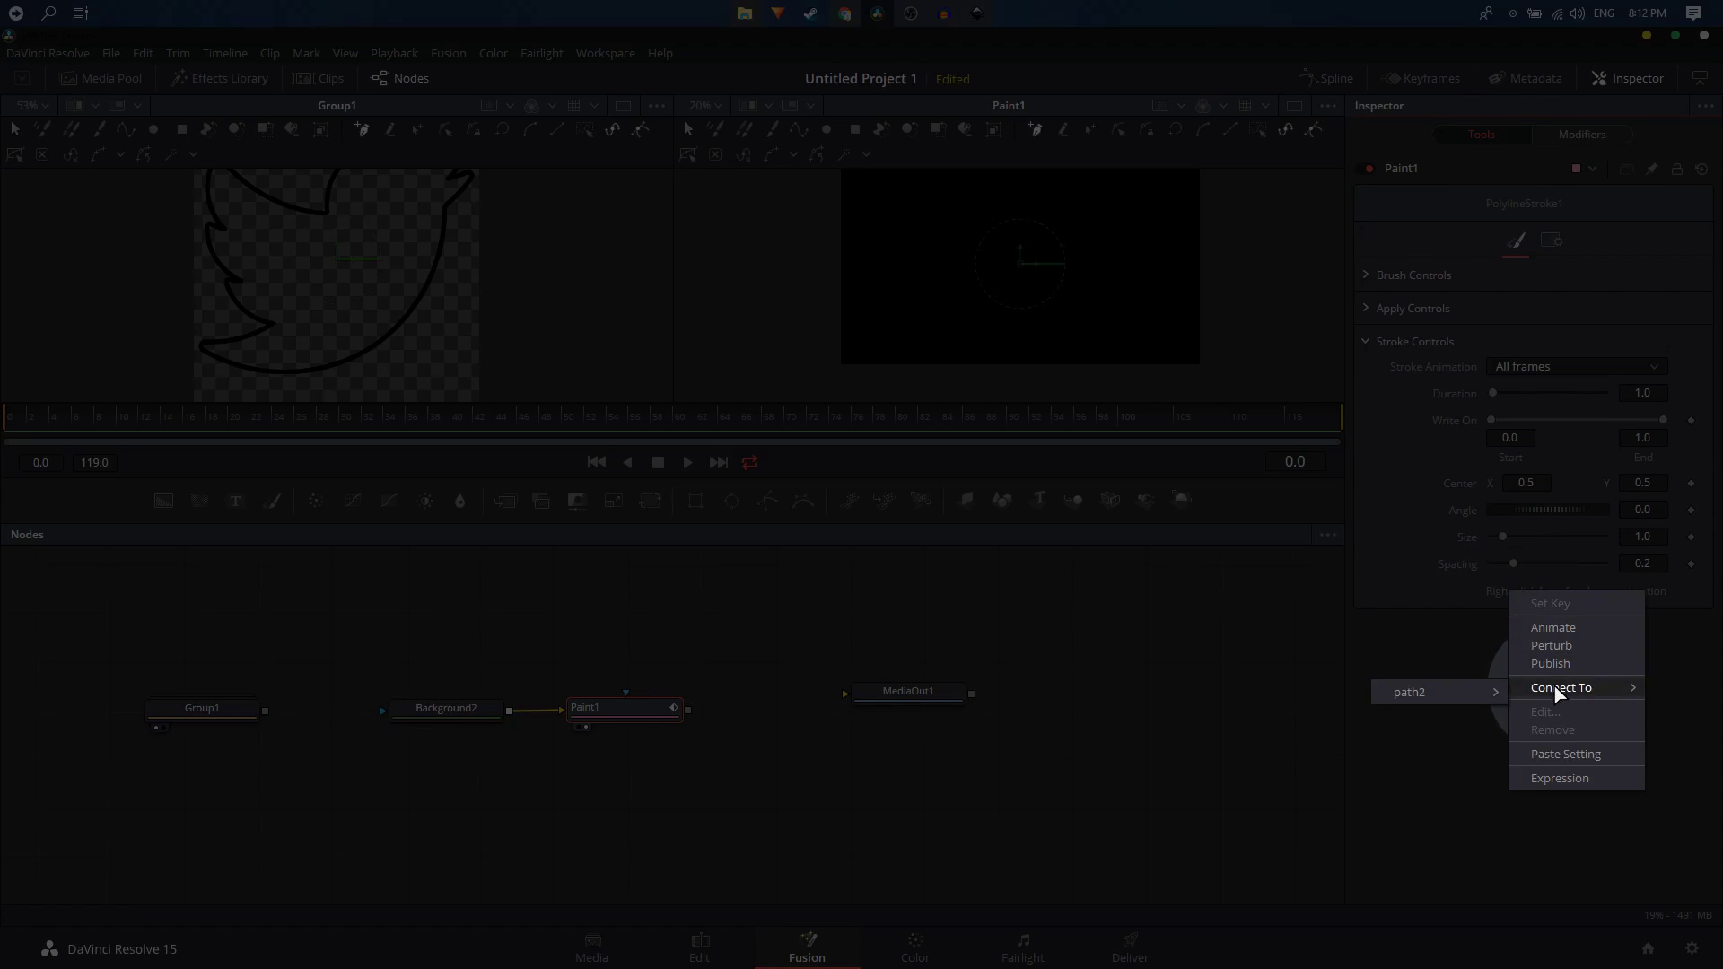
mouse_move(1454, 692)
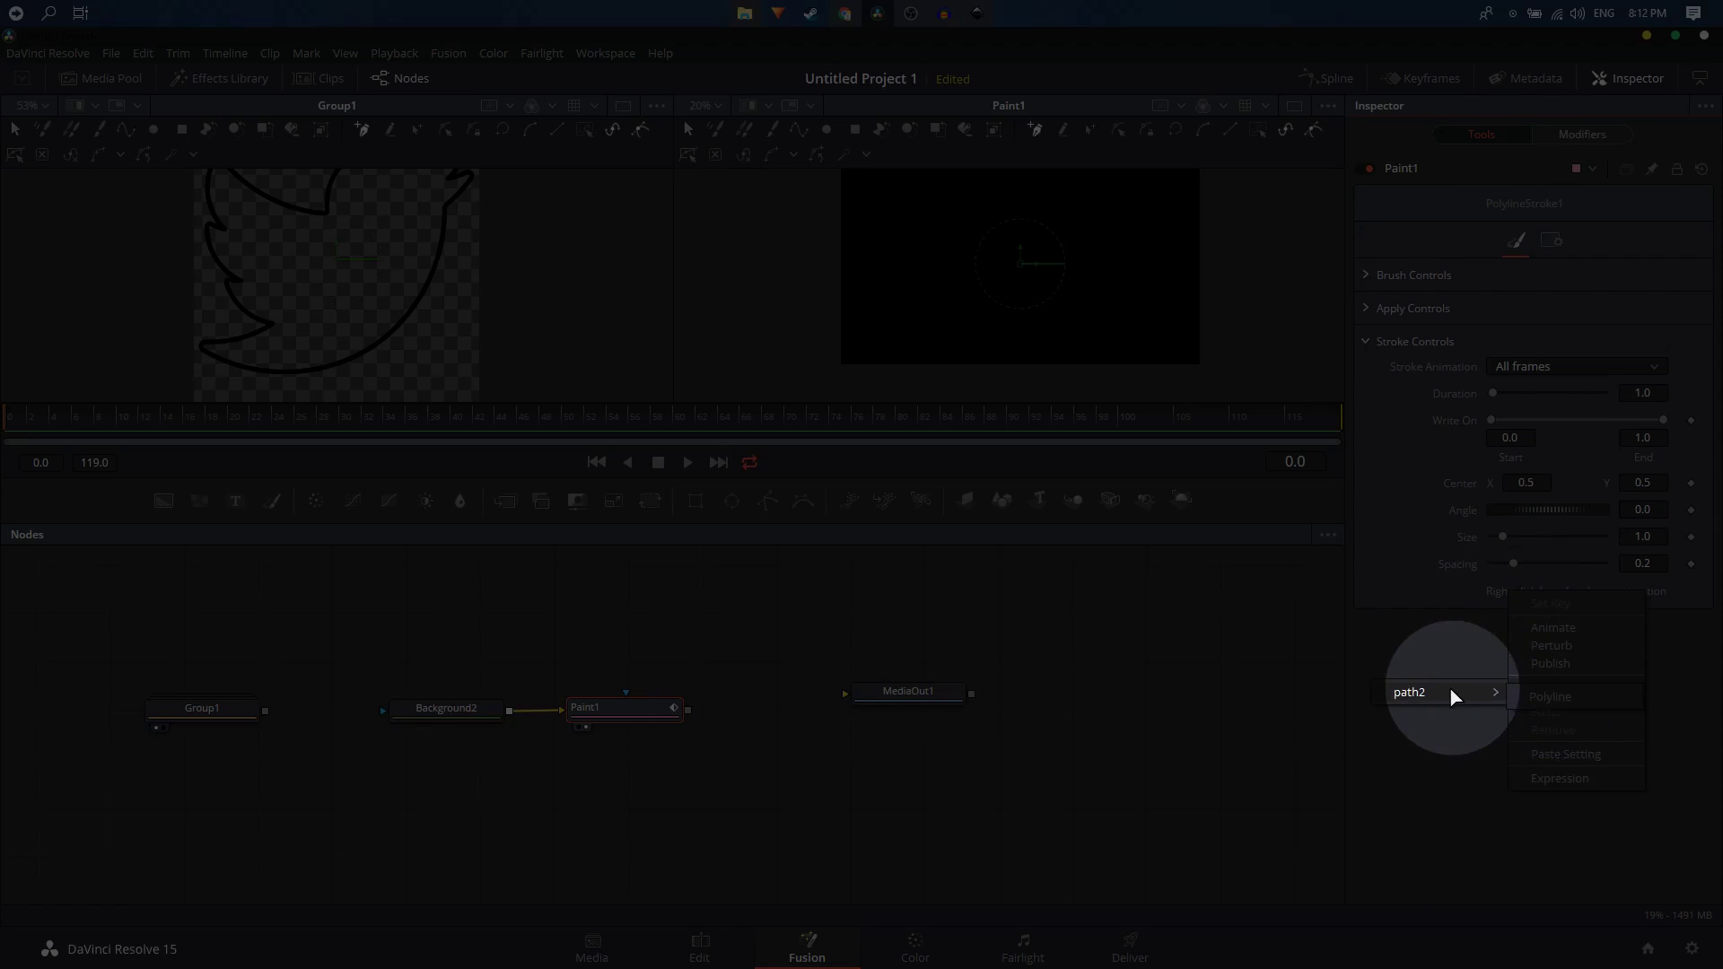
click(1563, 708)
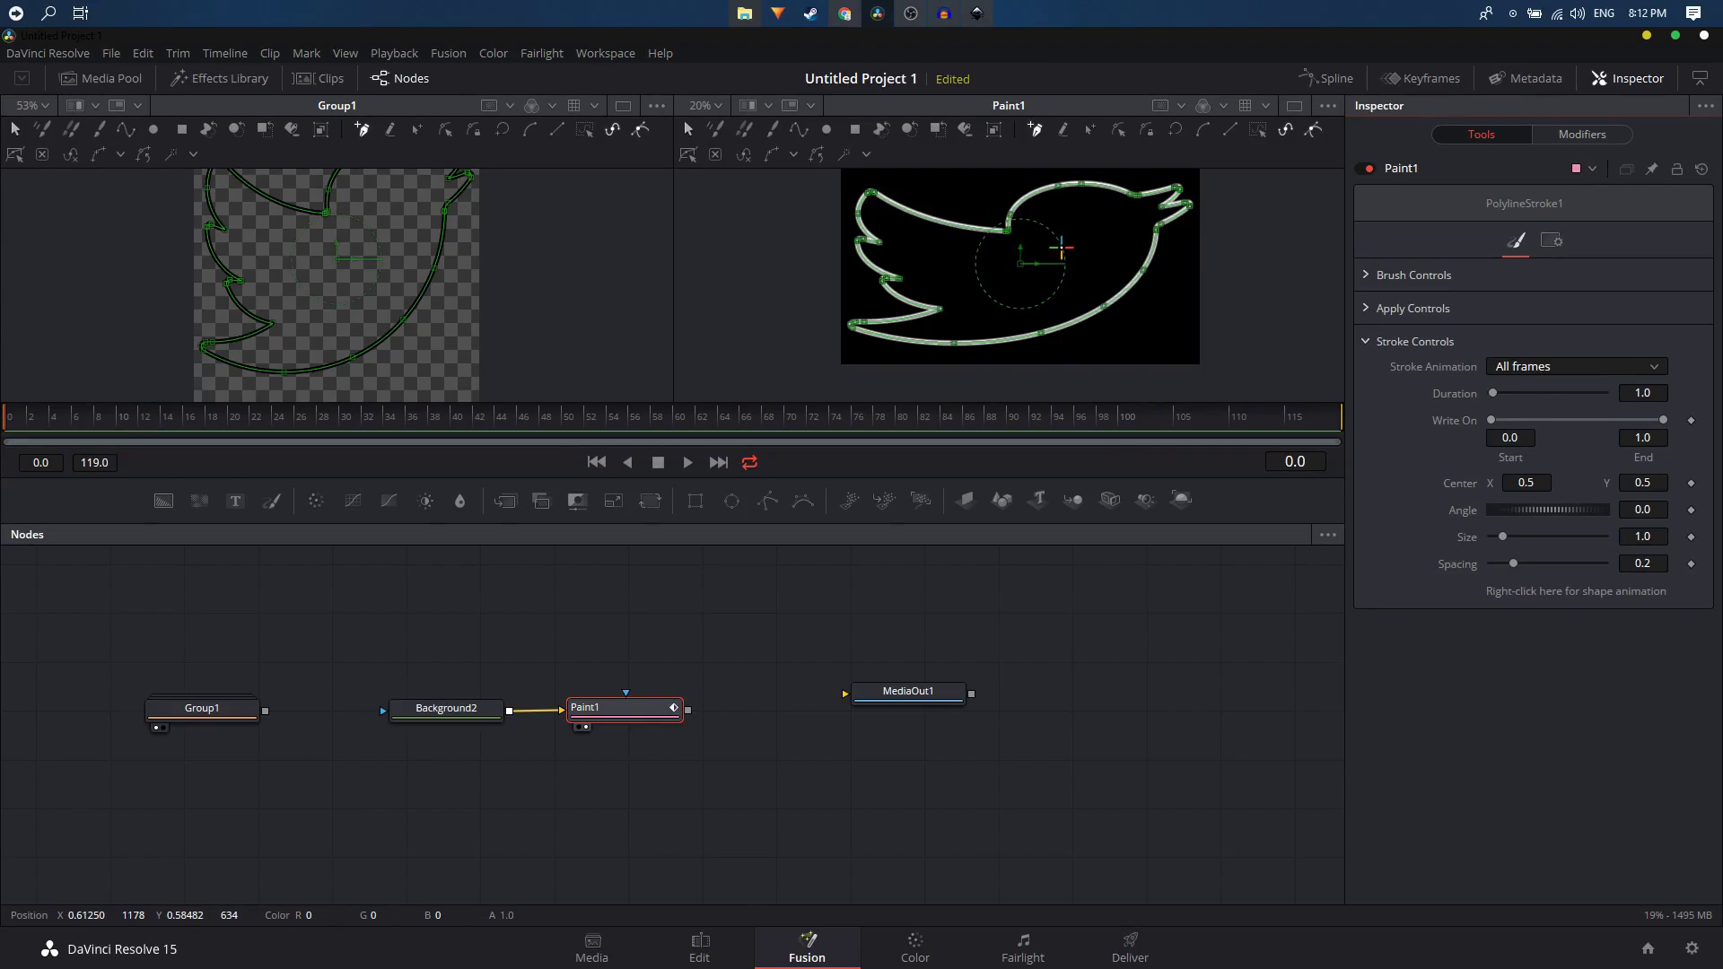
Step: Try out the polyline stroke's Write On End value and return it to 1.0
scroll(1071, 269, up, 2)
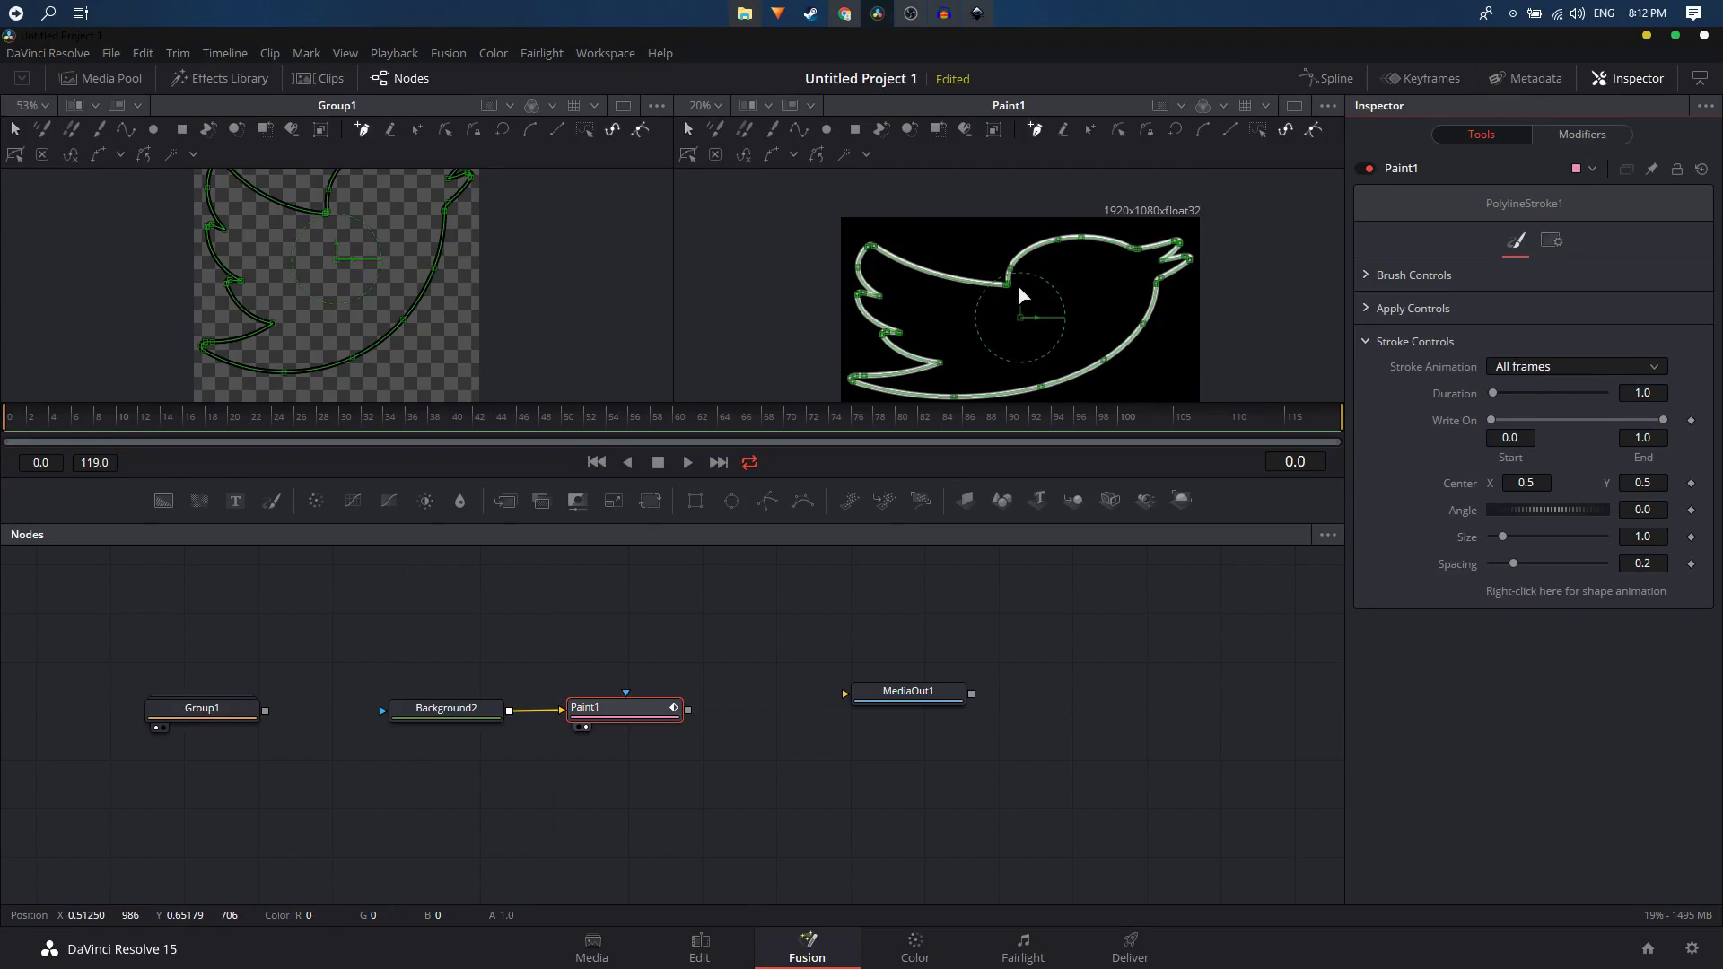
scroll(1027, 295, down, 1)
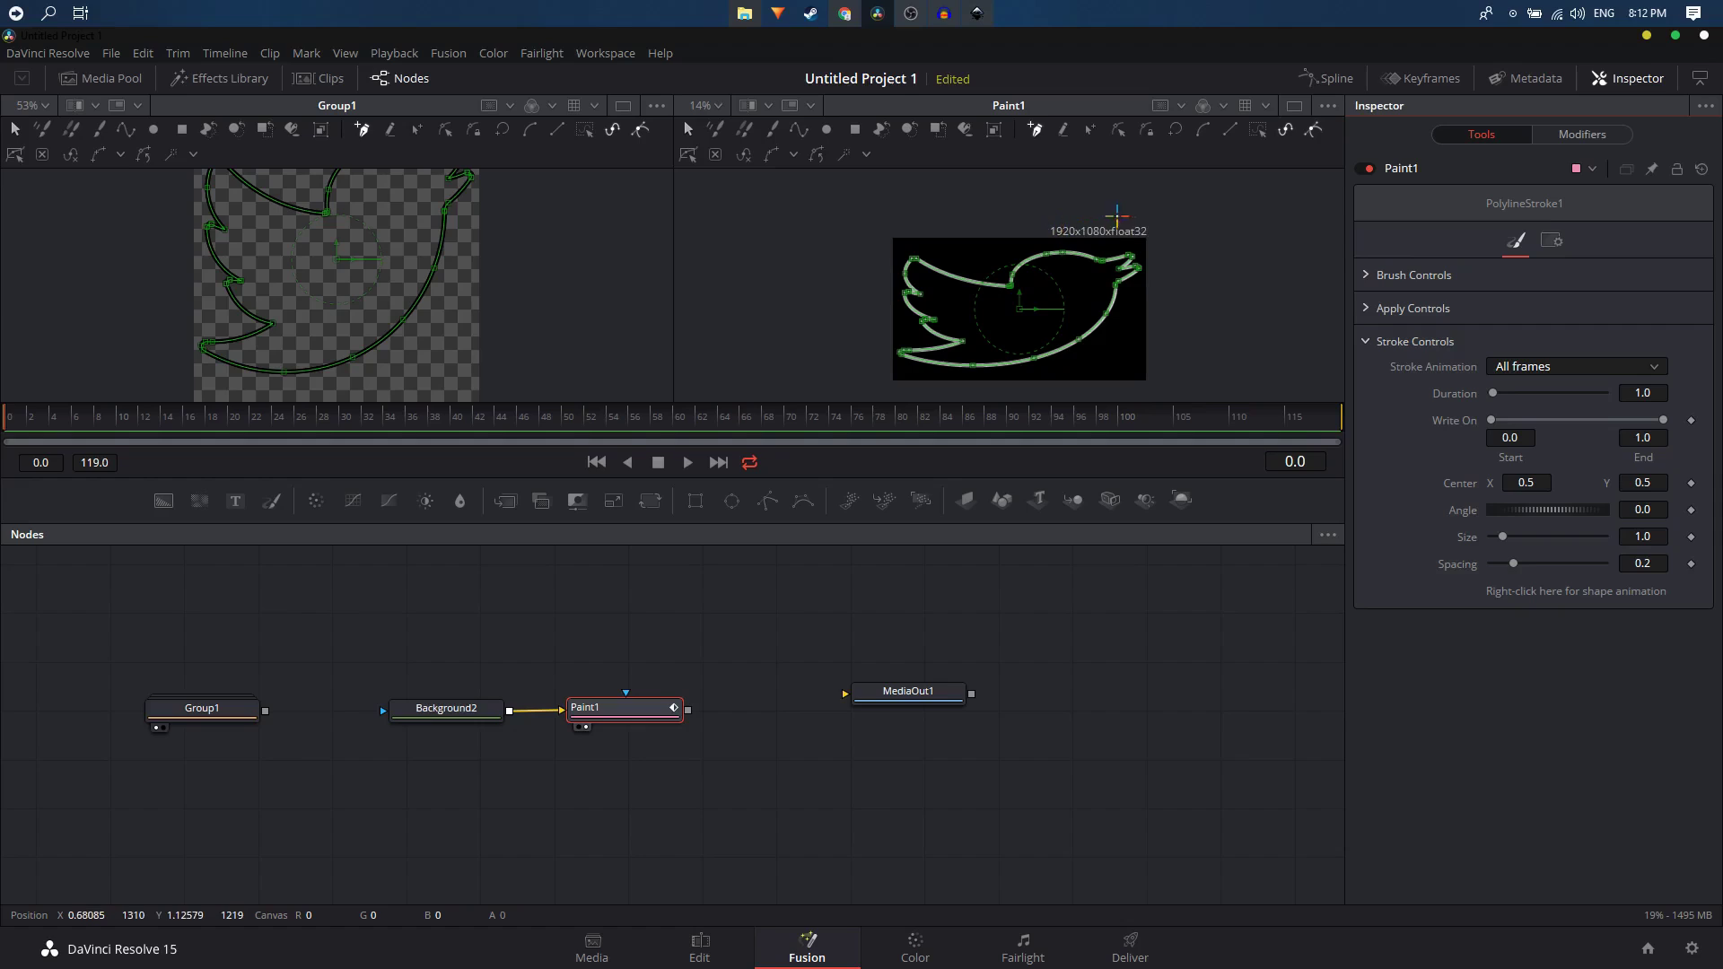
scroll(299, 262, down, 1)
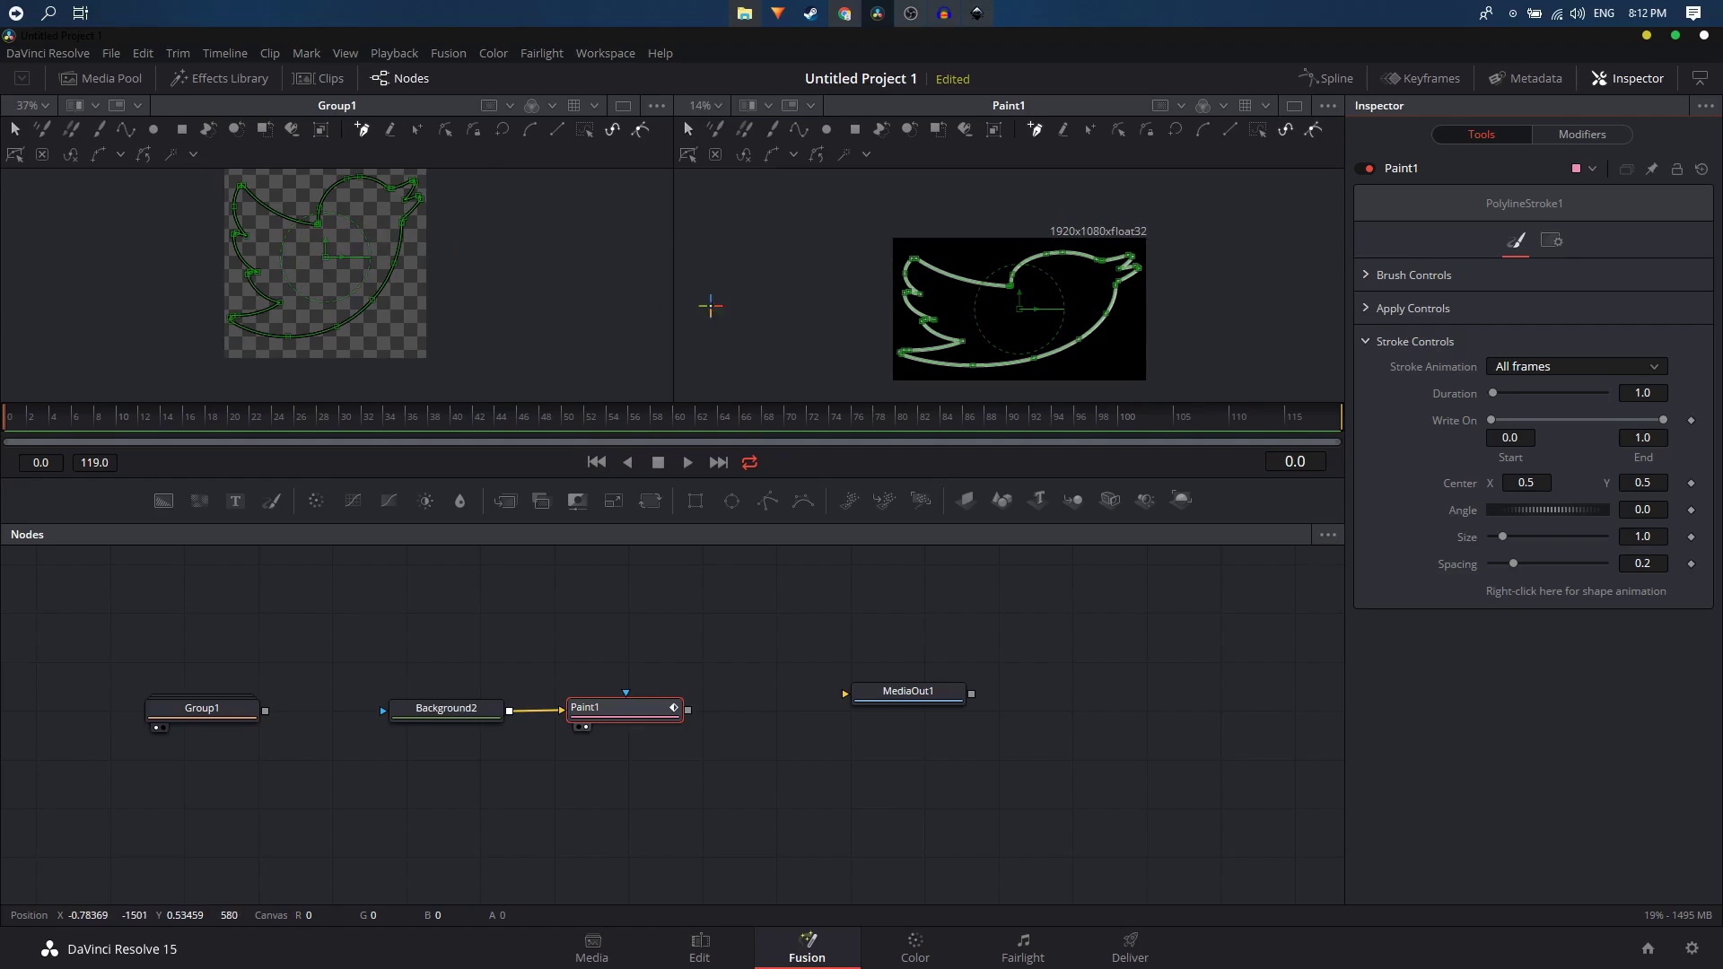
scroll(1087, 307, up, 1)
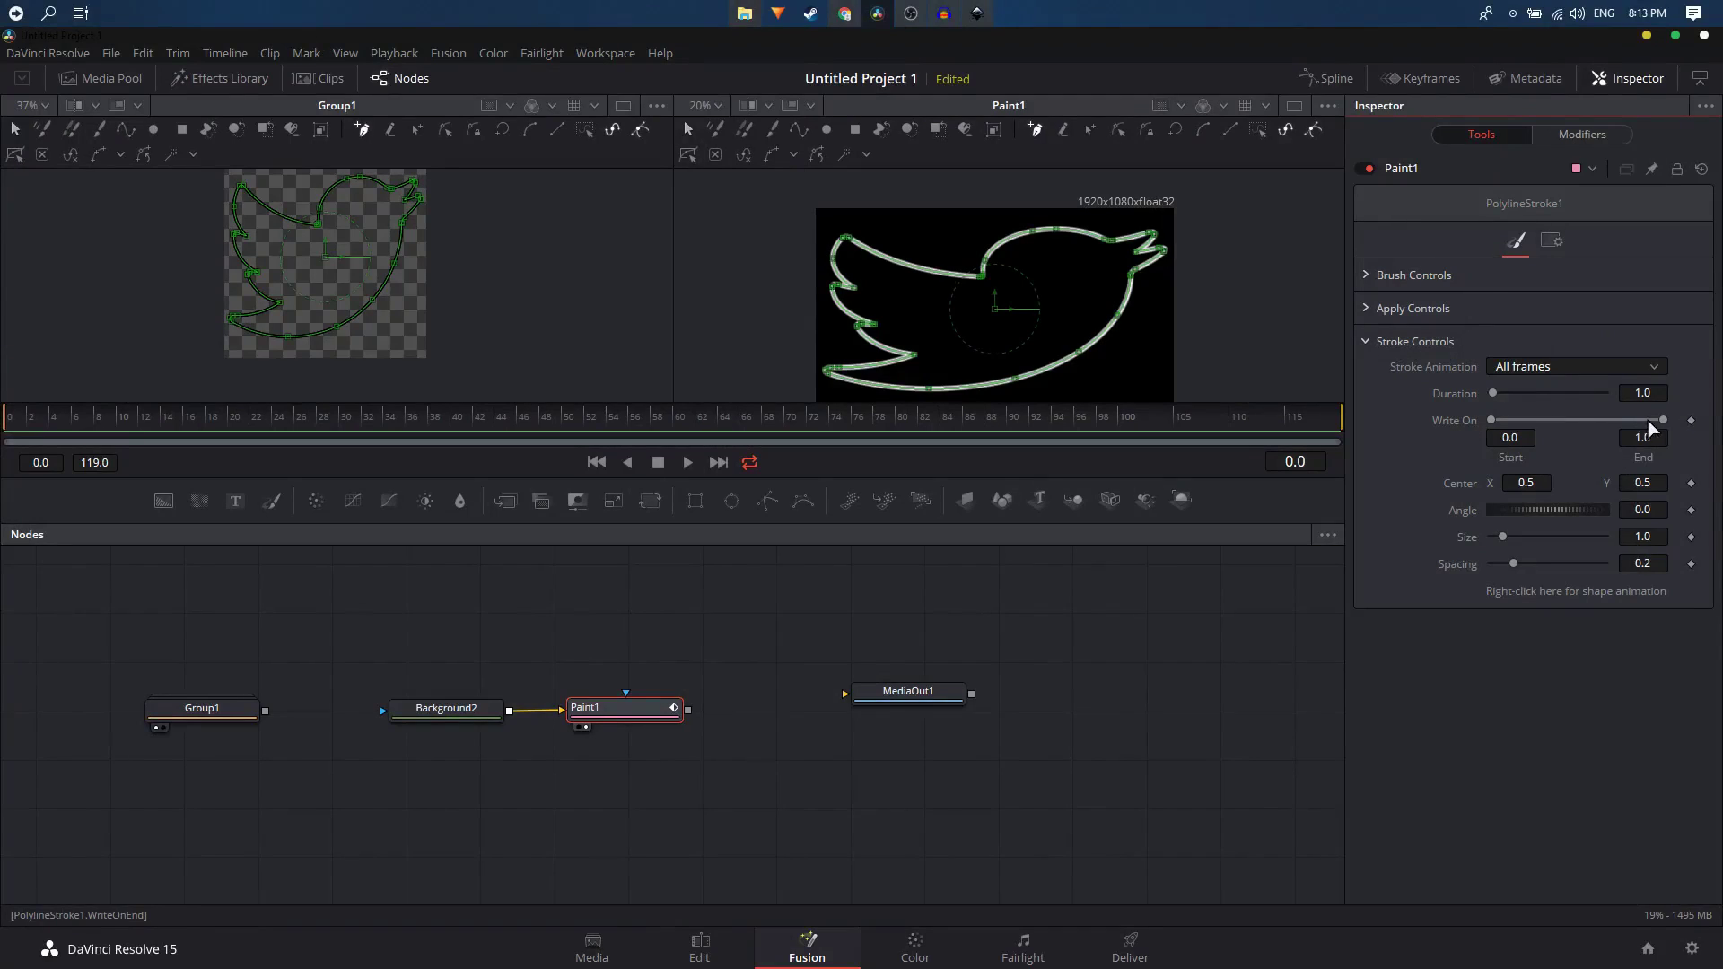
mouse_move(1661, 420)
mouse_down()
mouse_move(1492, 419)
mouse_move(1599, 444)
mouse_move(1671, 436)
mouse_up()
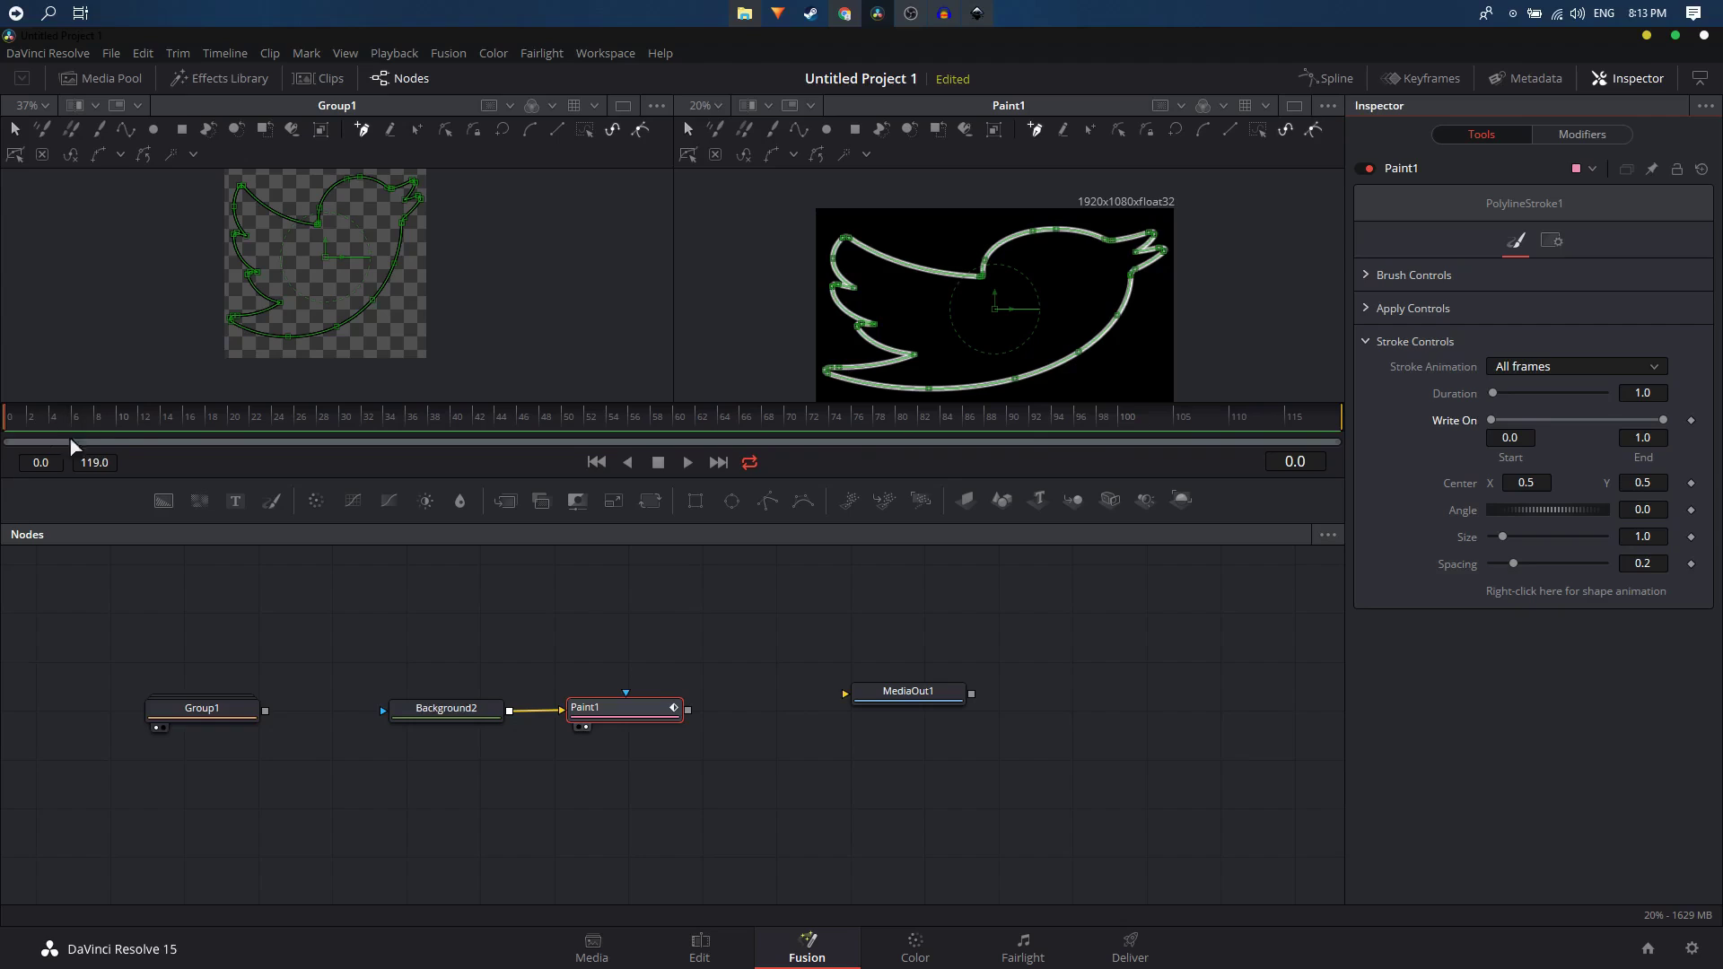
Step: Keyframe the stroke's Write On End at 1.0 on frame 30 and 0.0 on frame 0
drag(52, 422, 347, 430)
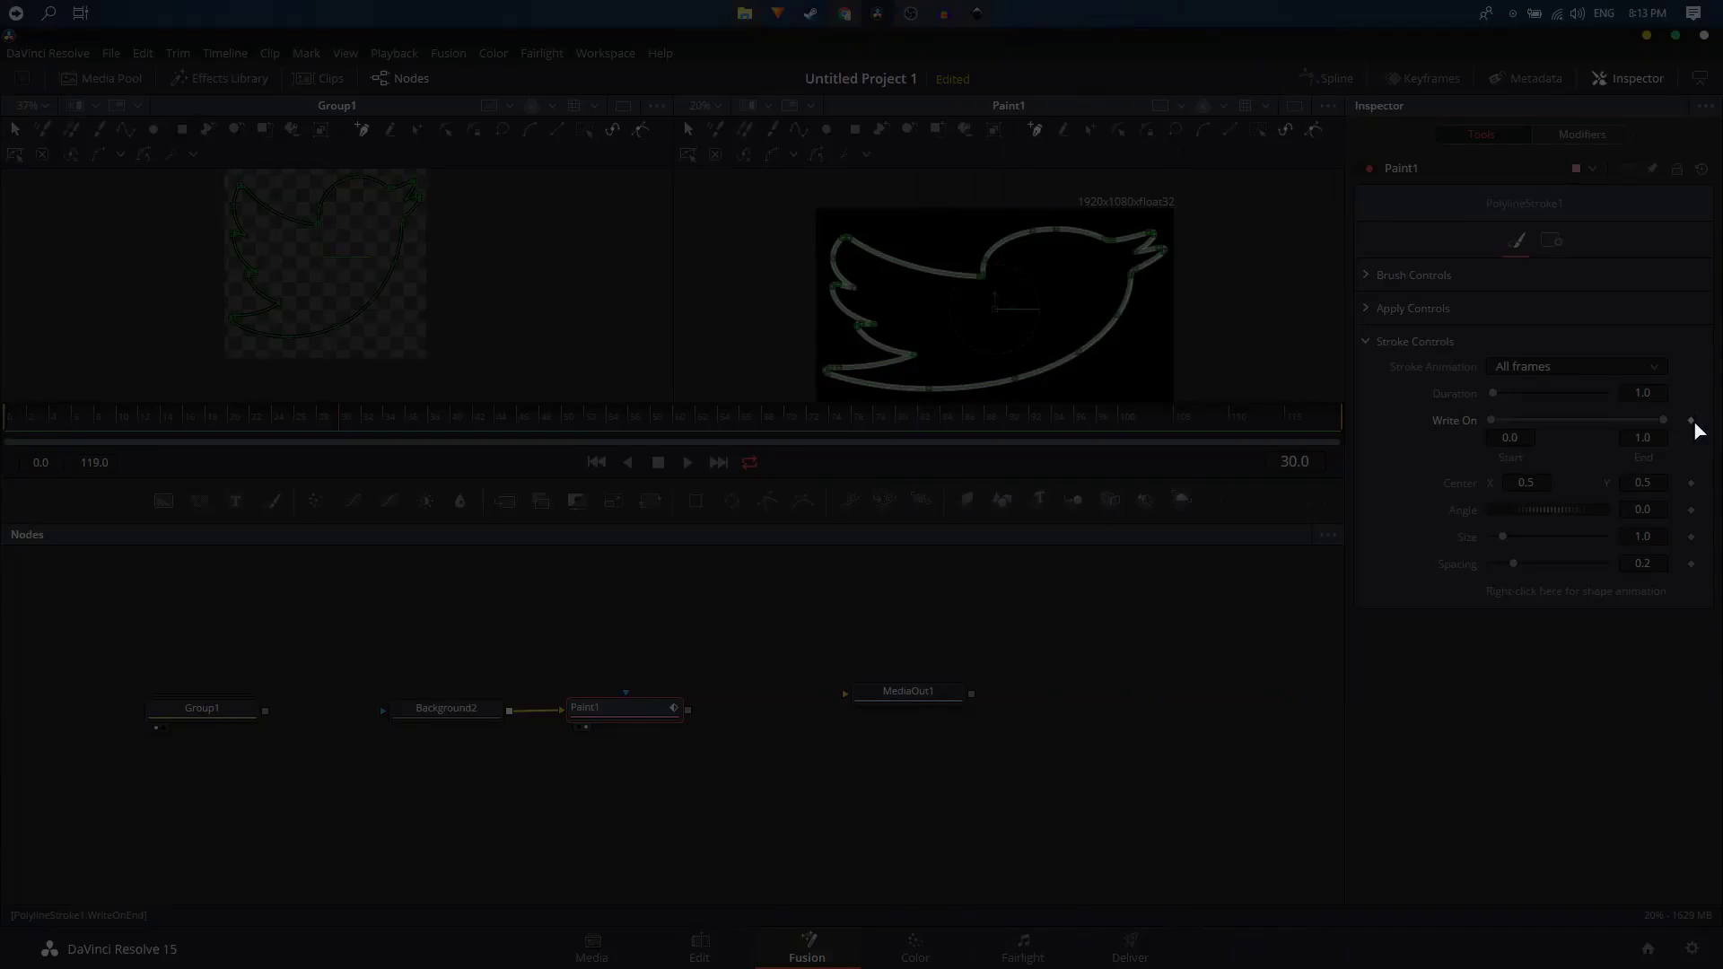
click(1692, 421)
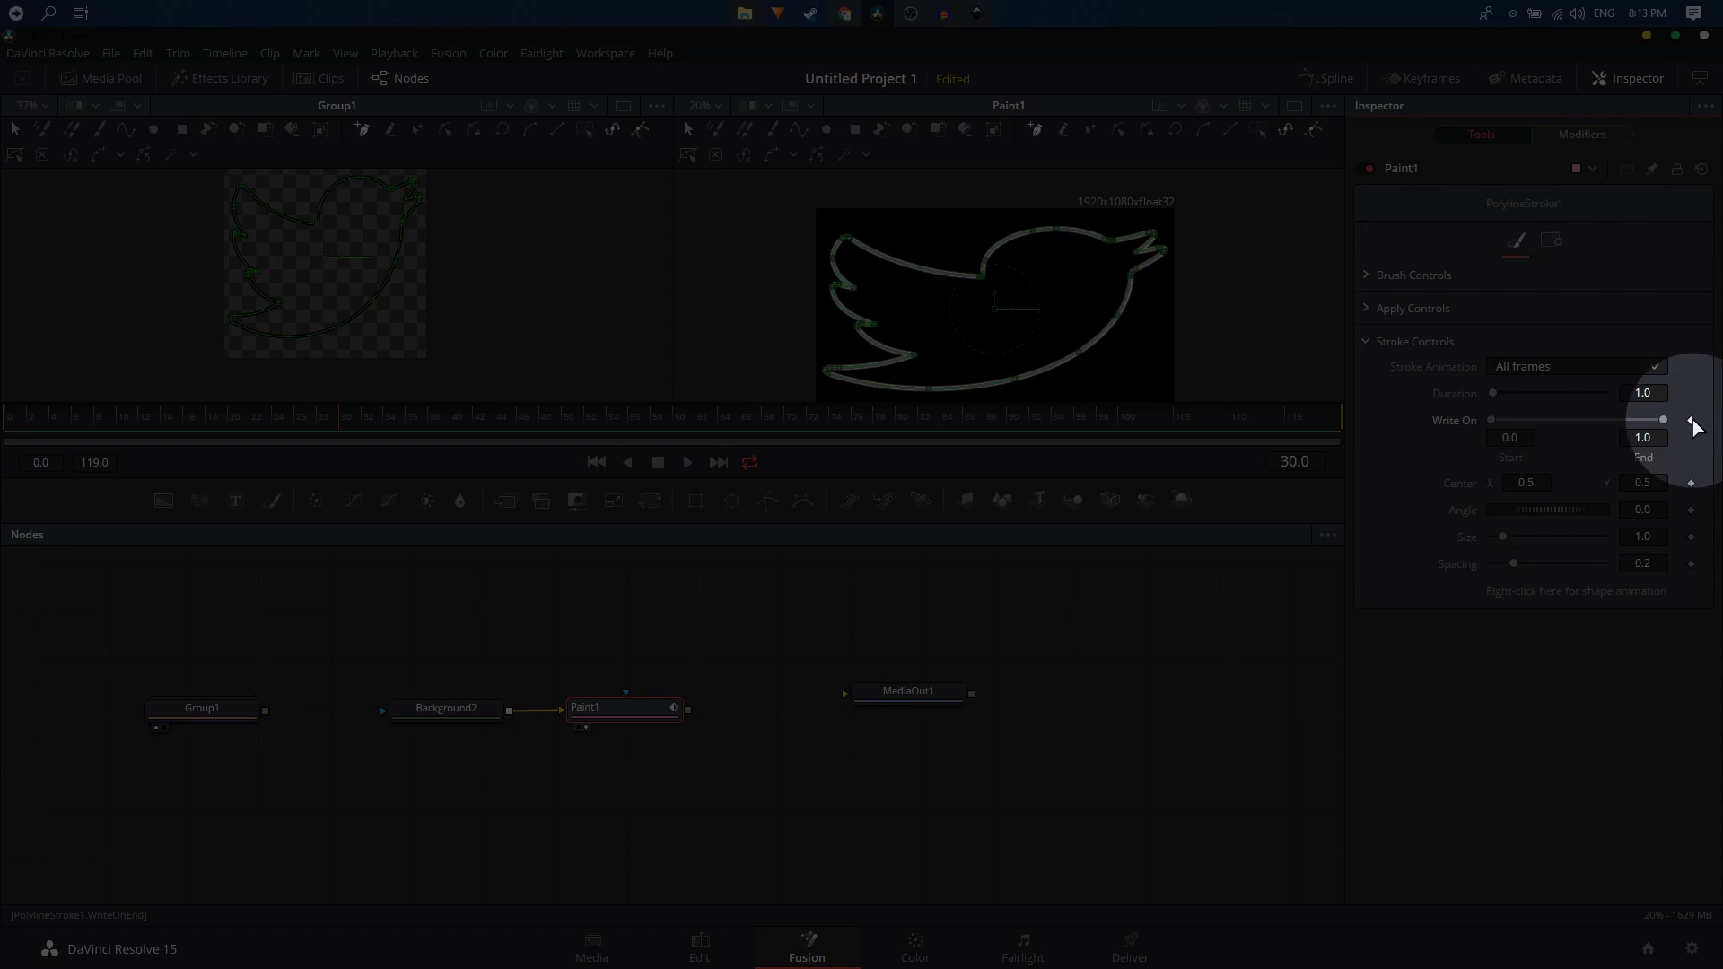
click(1692, 421)
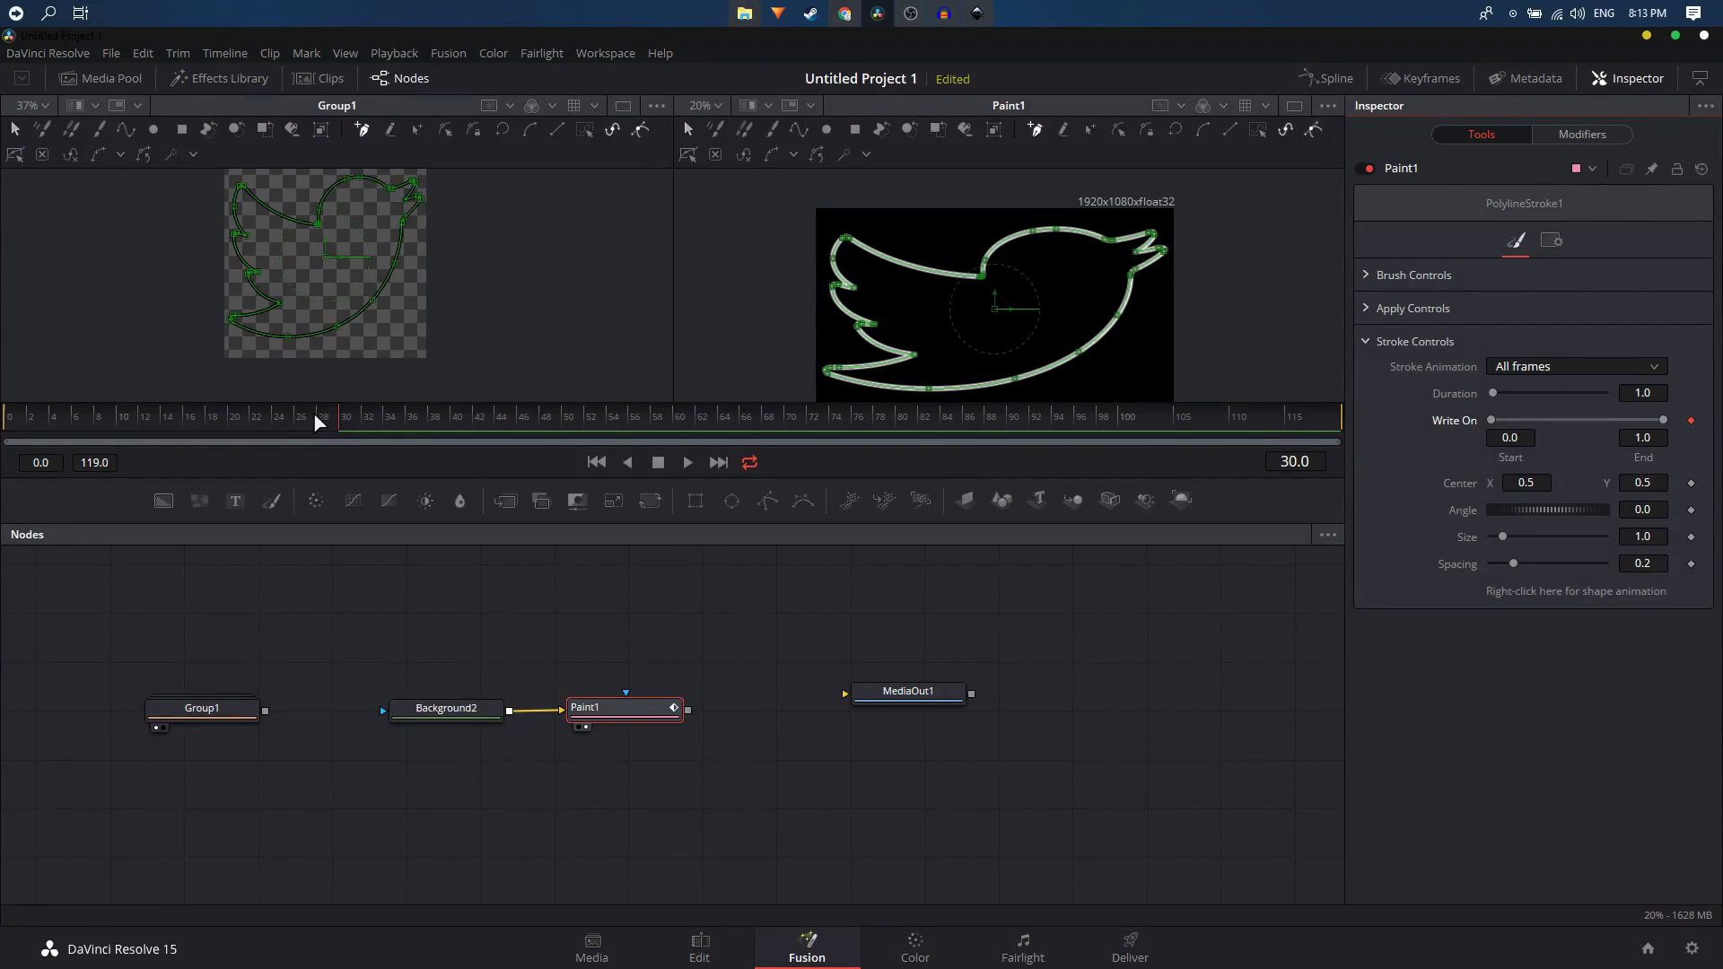
drag(319, 421, 2, 429)
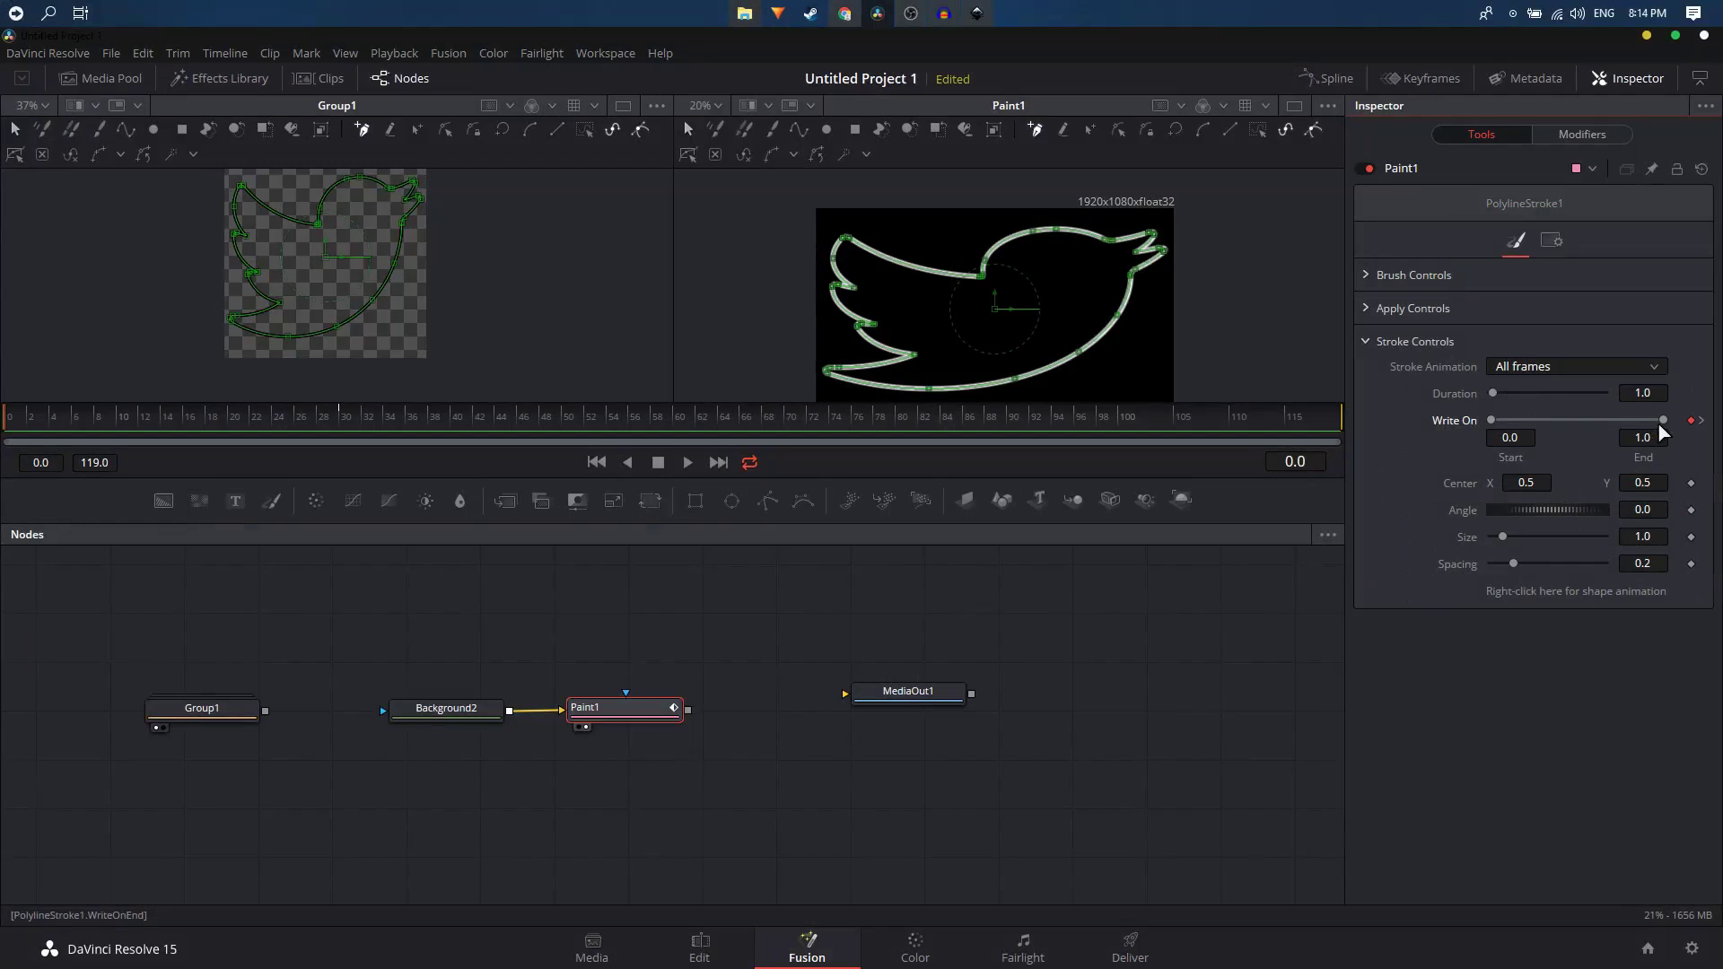
drag(1661, 429, 1476, 422)
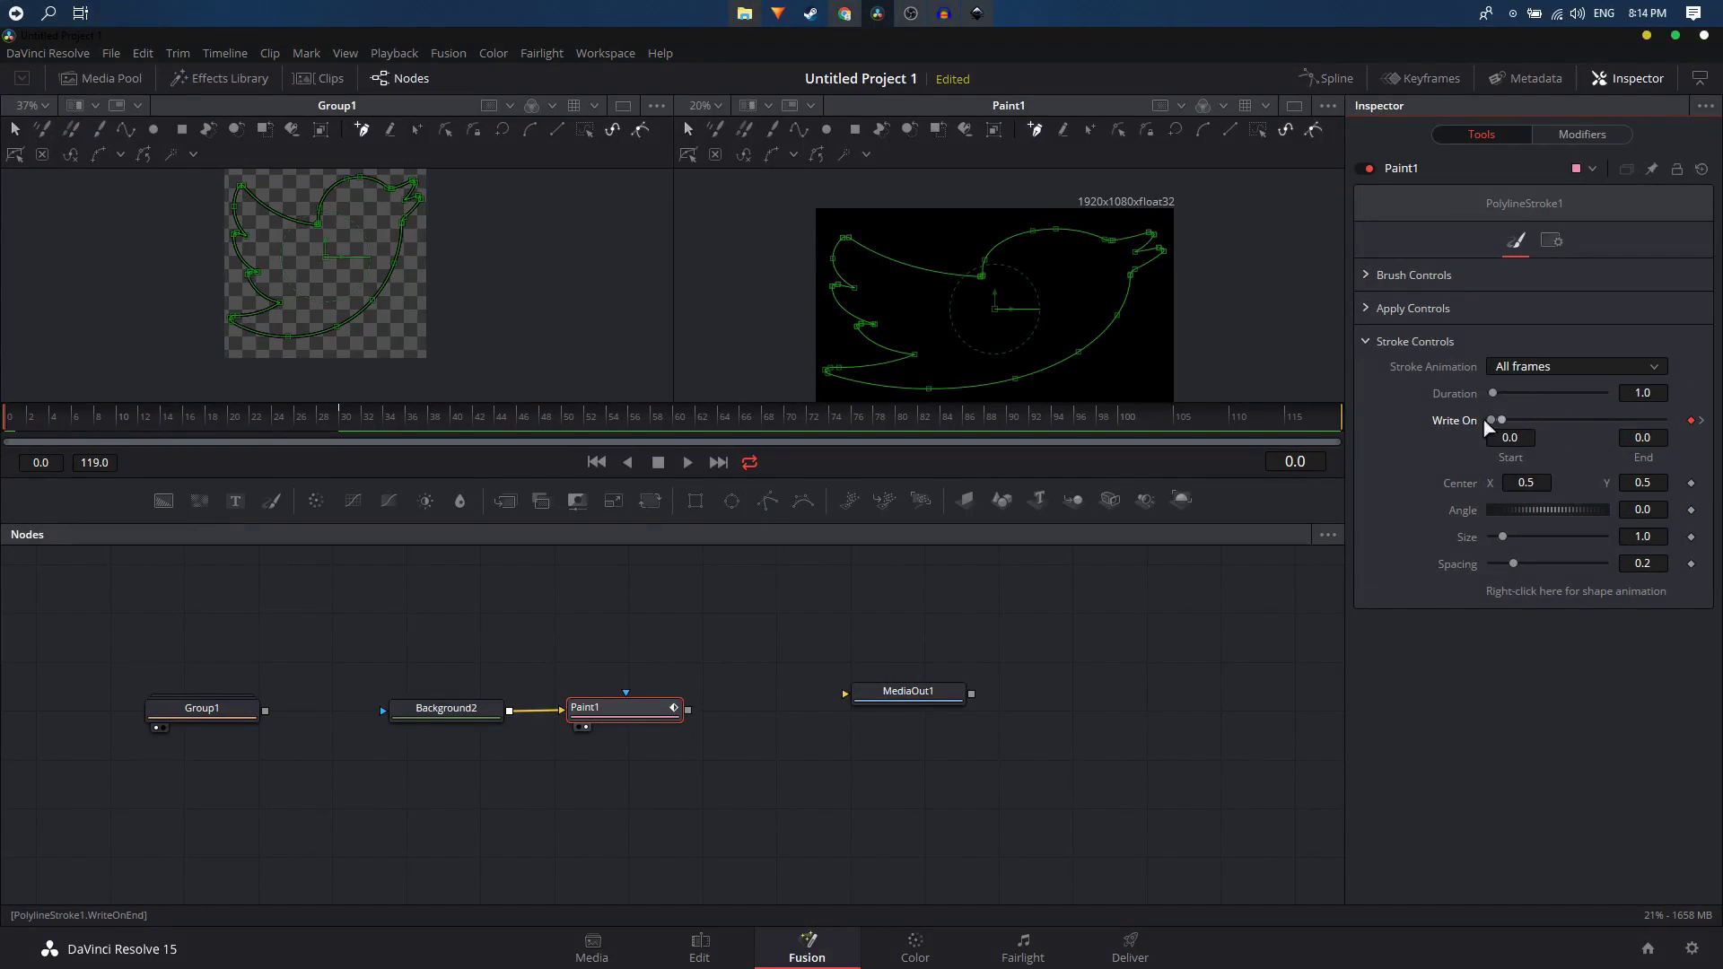
Step: Play the write-on animation, return to the first frame and play it again
click(689, 462)
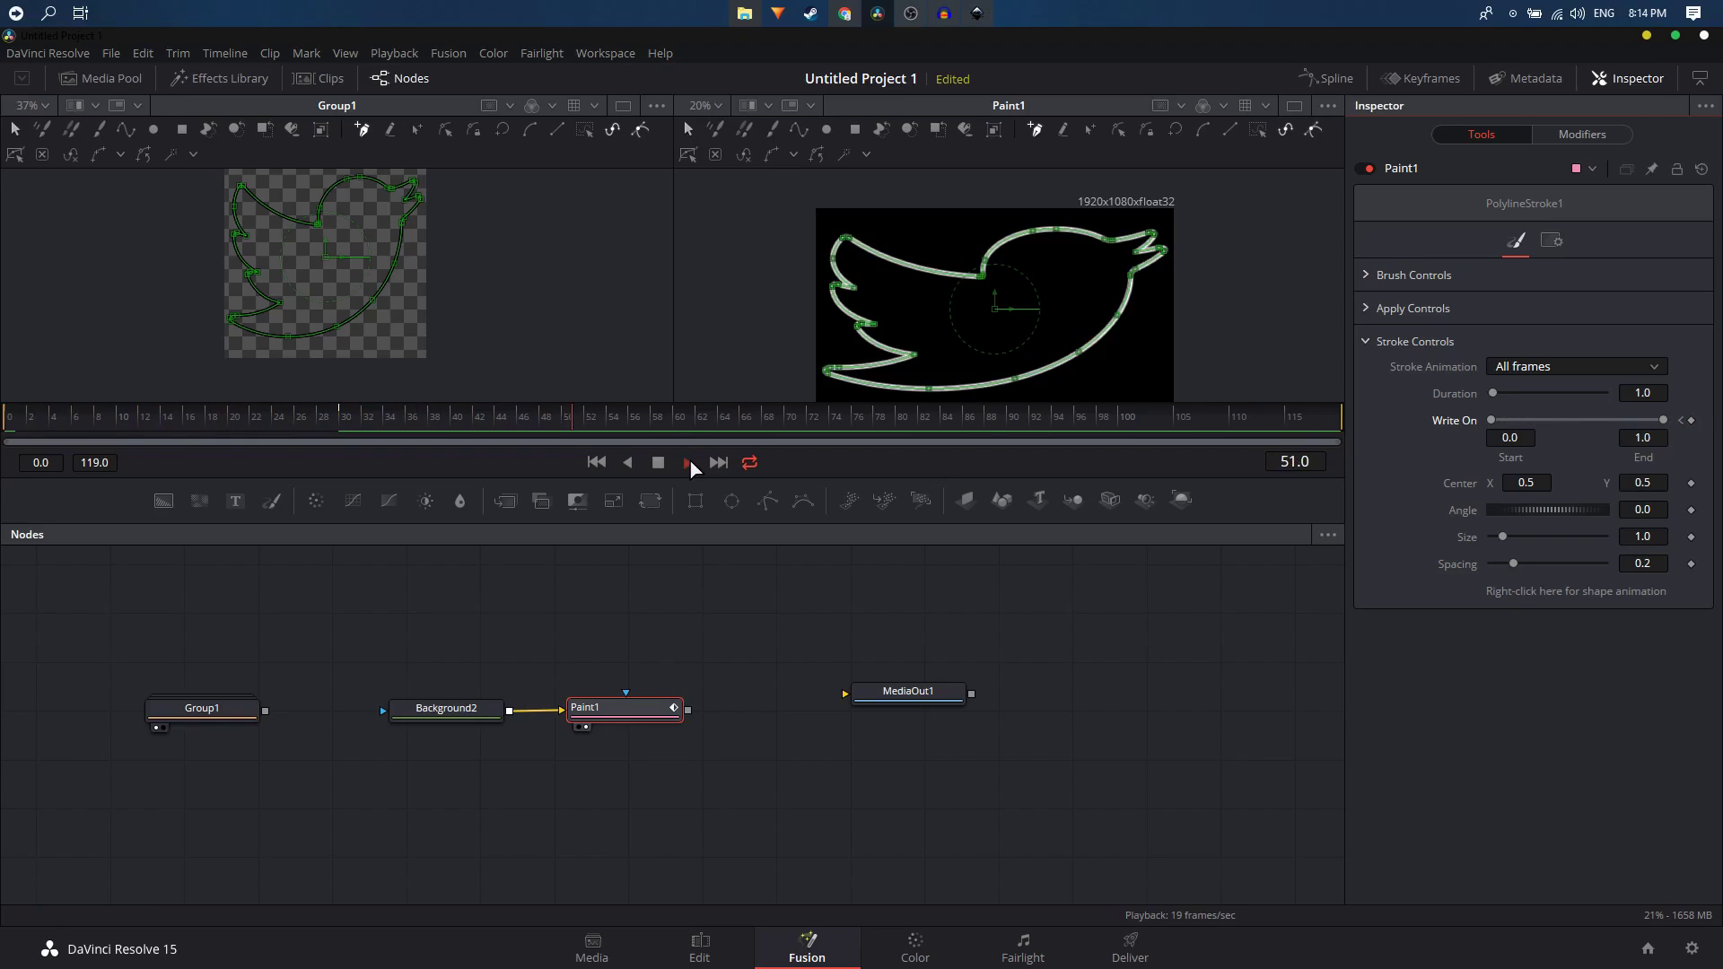
click(14, 416)
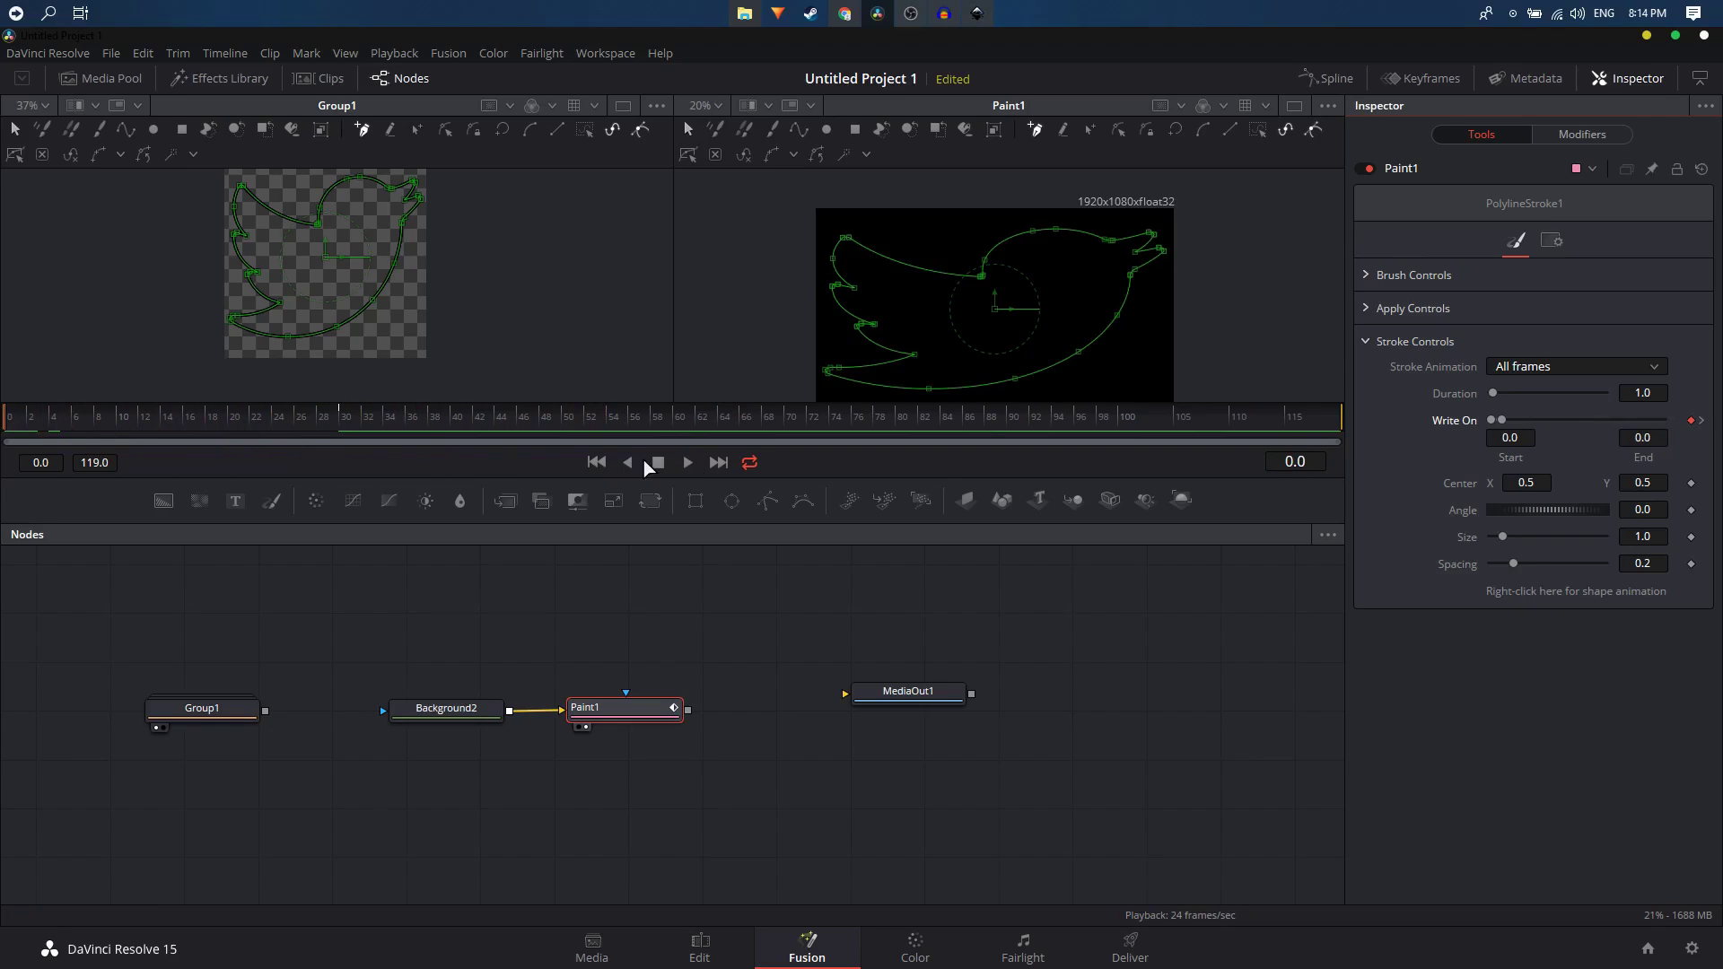
click(688, 463)
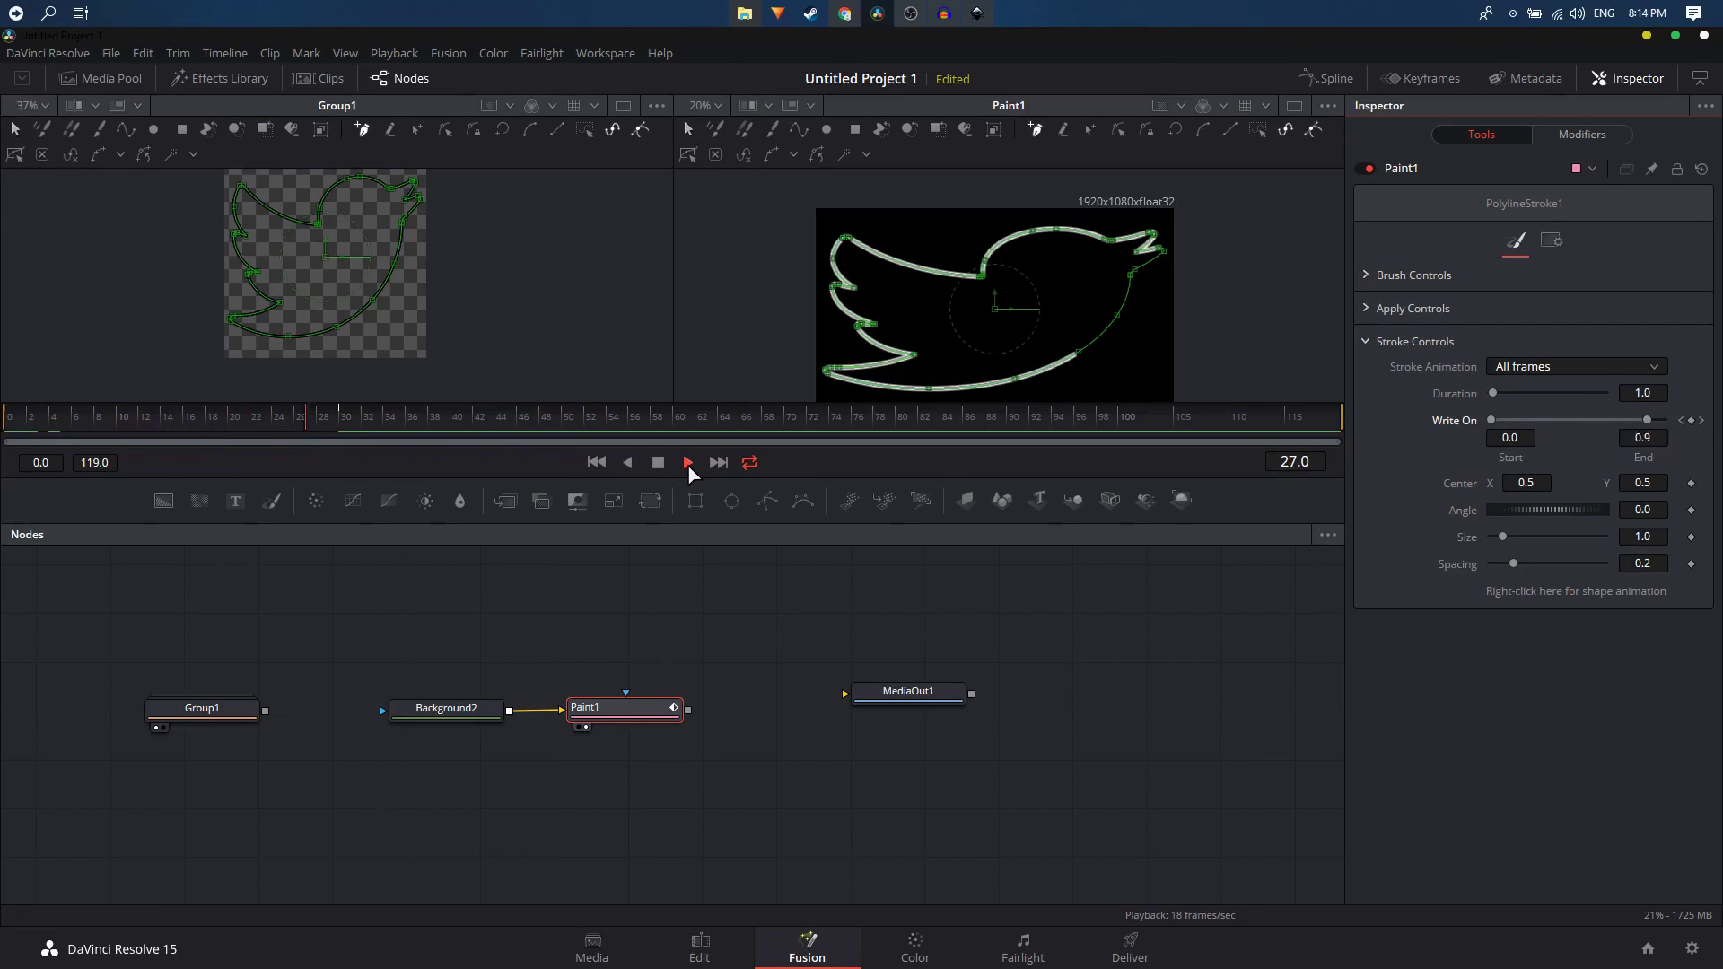
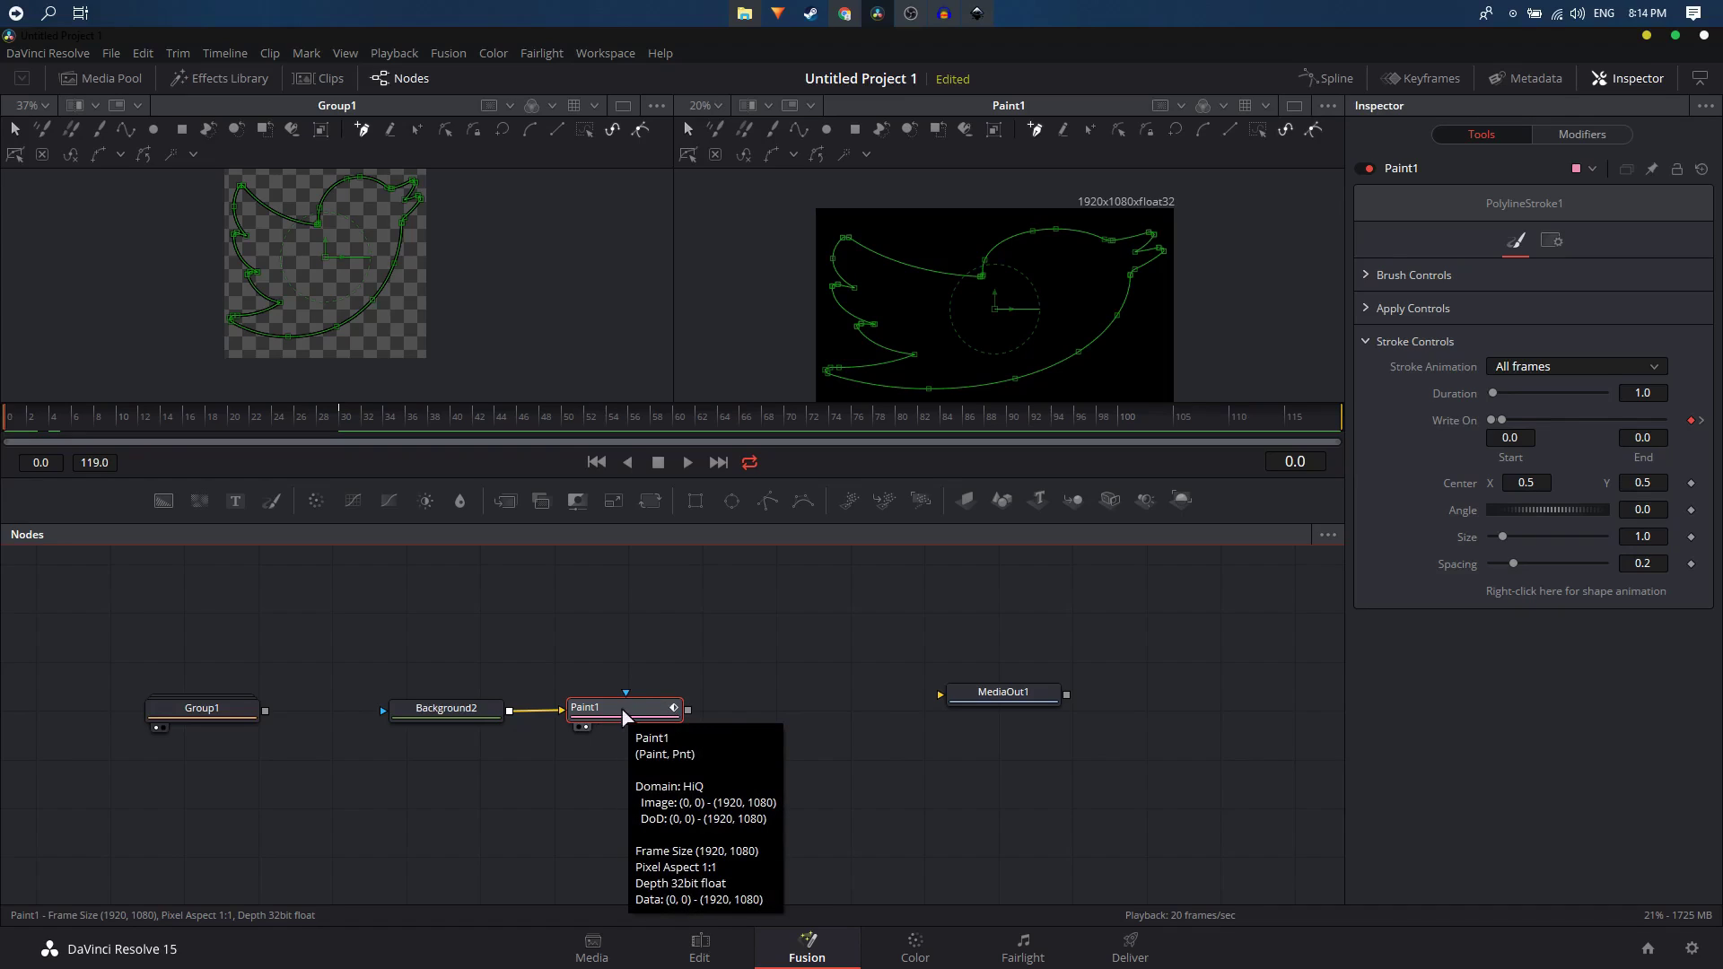
Step: Add a Transform node after Paint1 through the tool search
key(shift+space)
text(Paint)
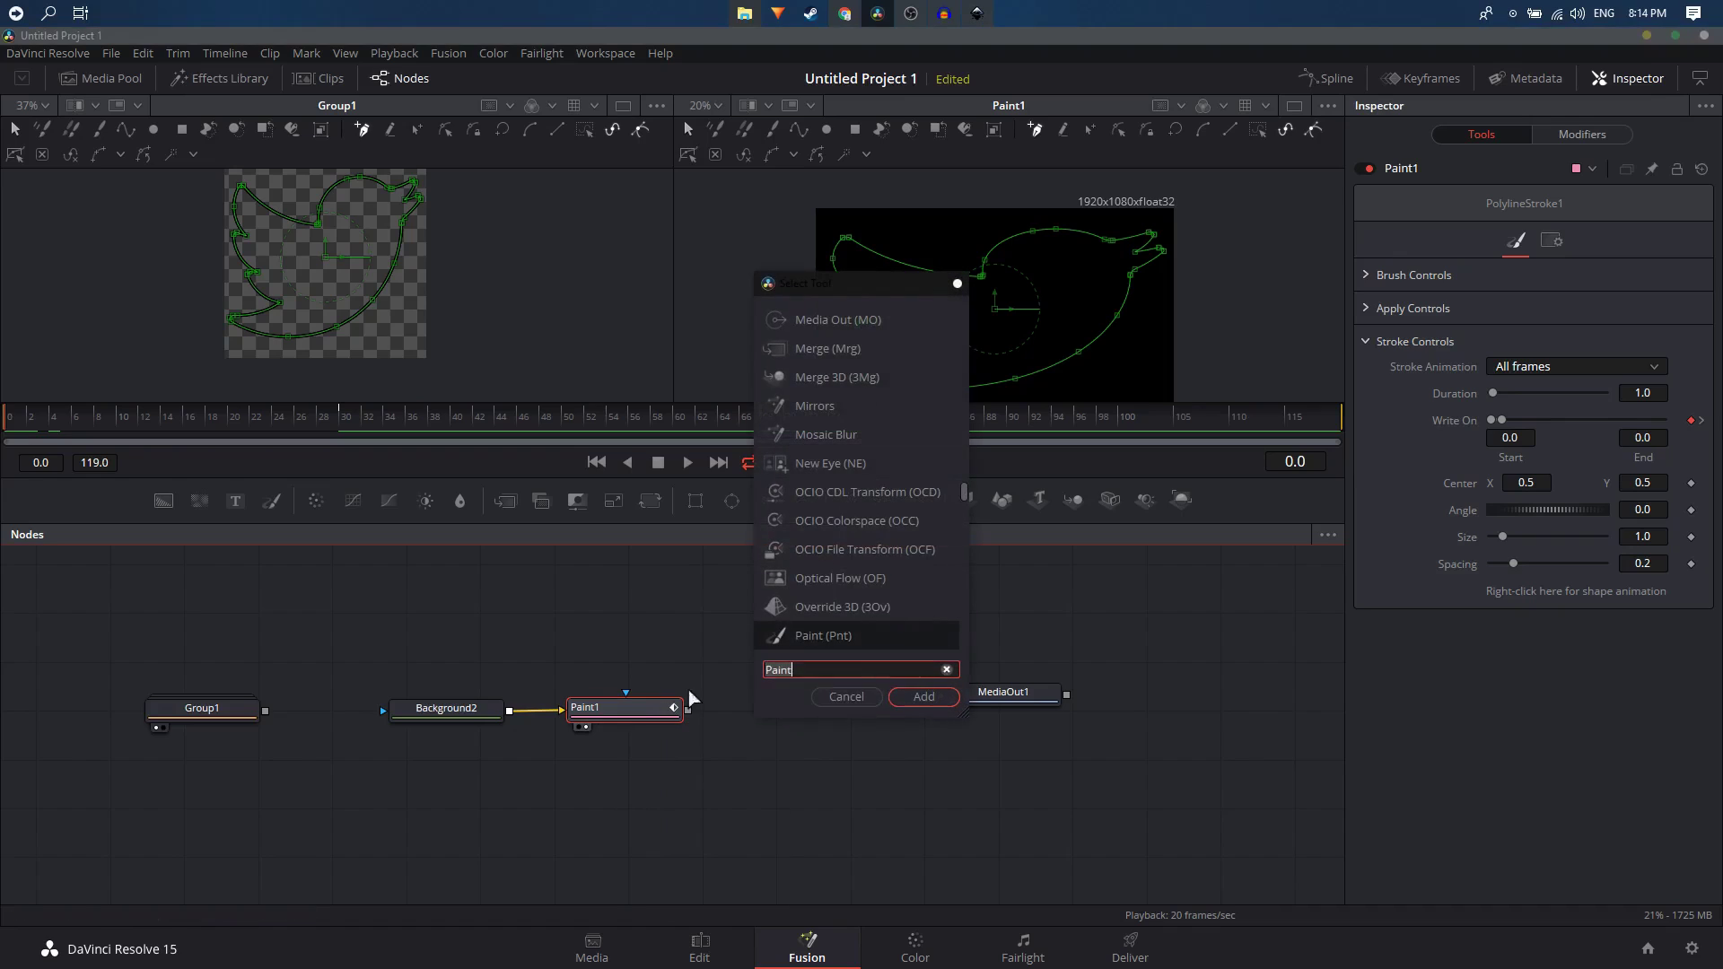
text(tra)
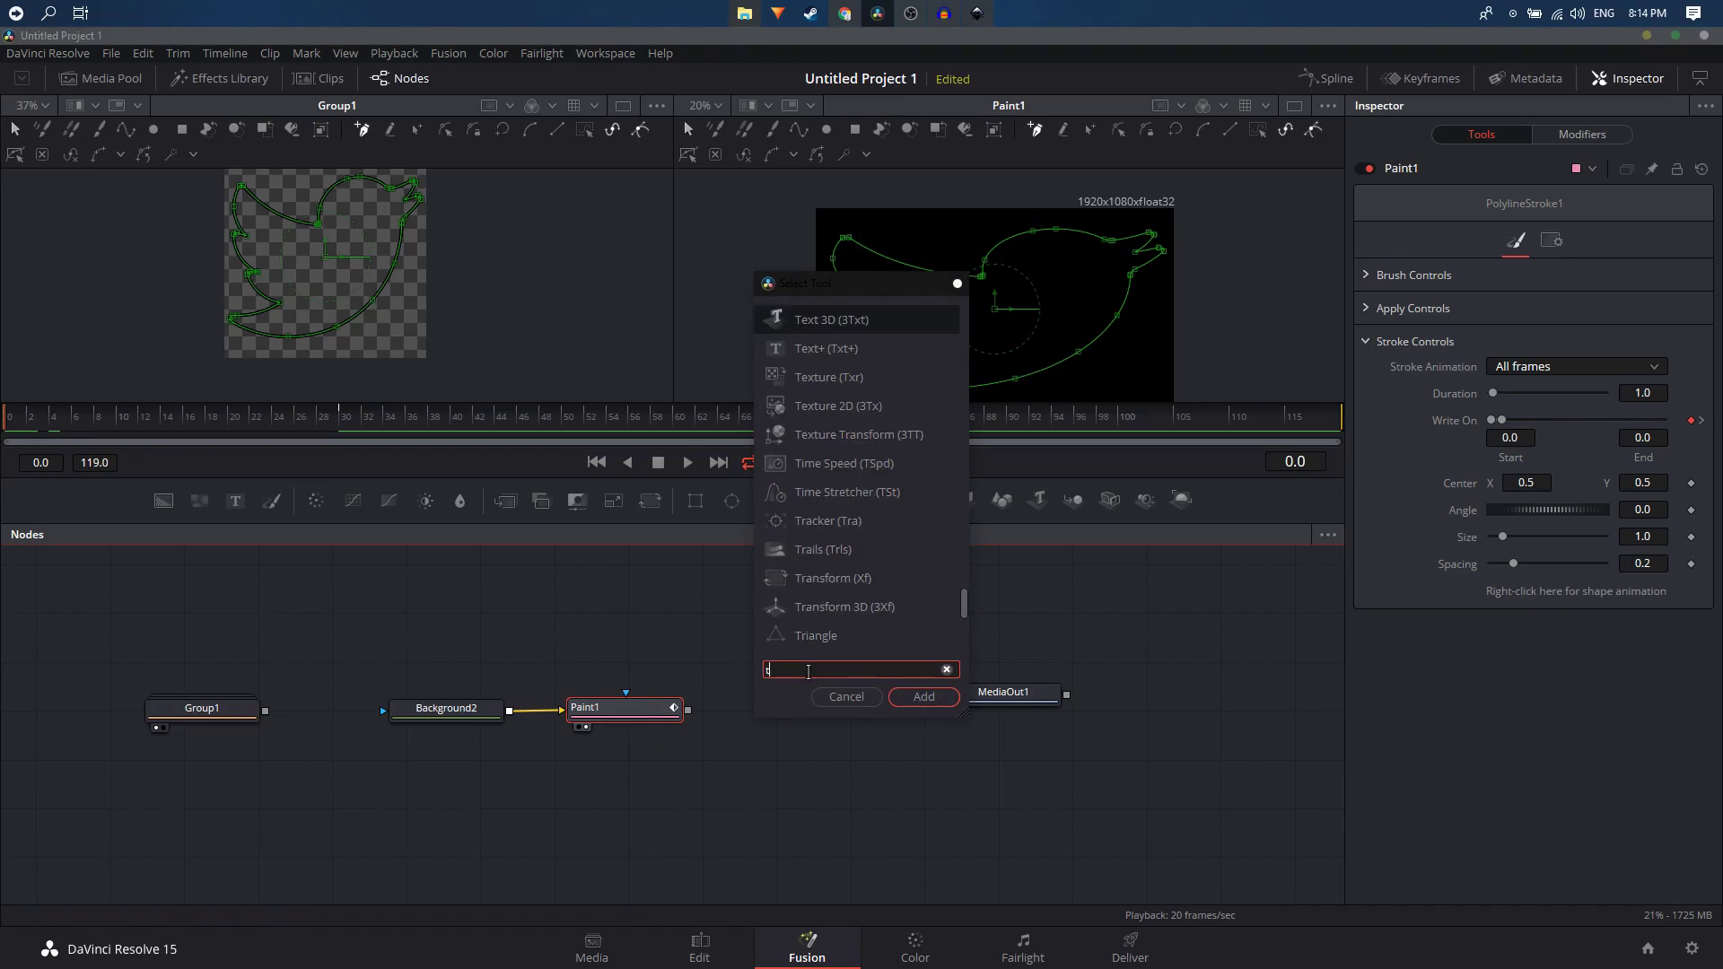
text(n)
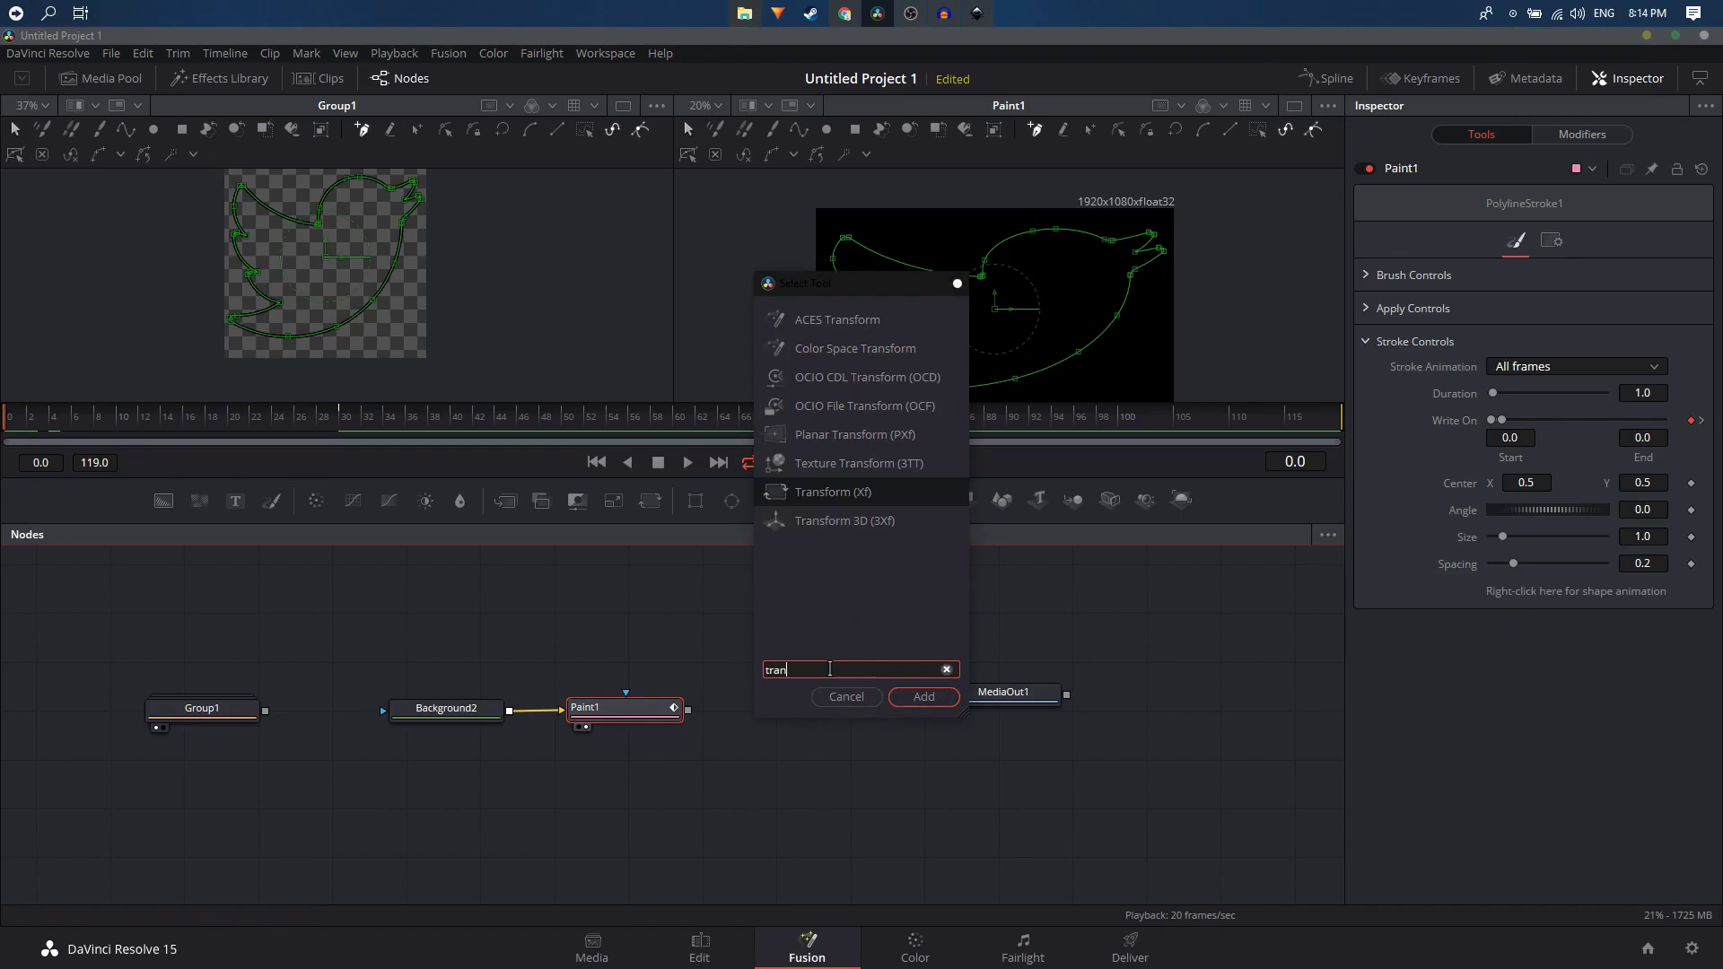
text(s)
click(924, 697)
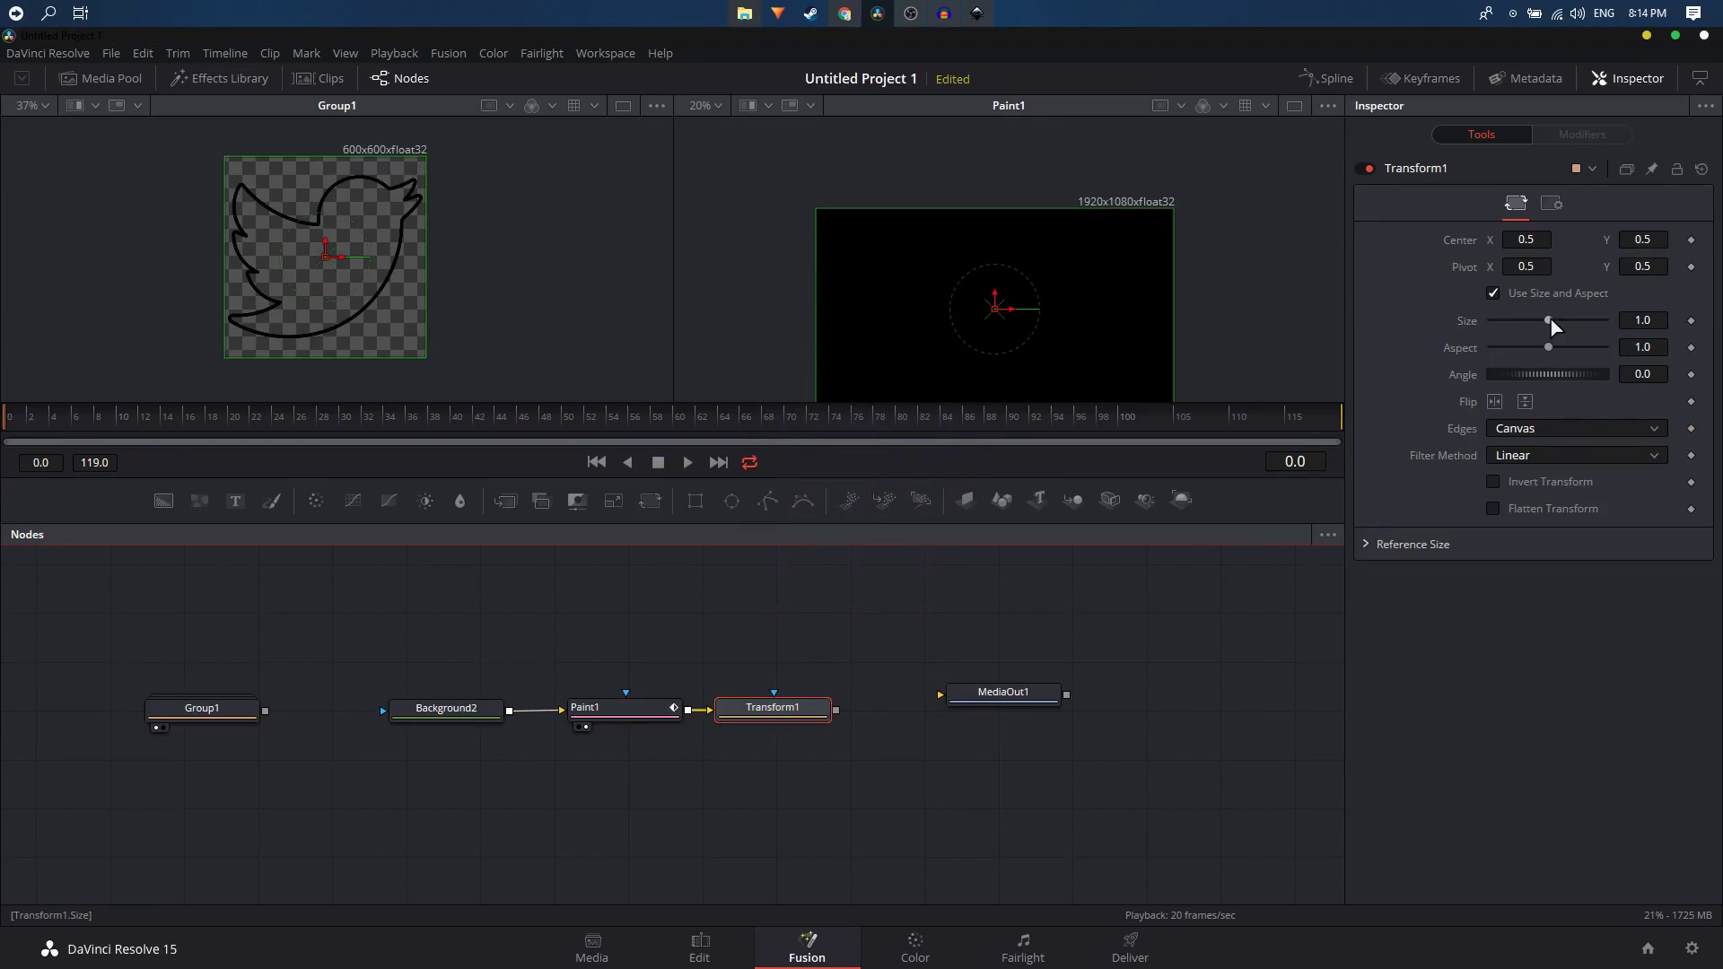
Step: Set the Transform1 size to 0.64 and display the node in the right viewer
drag(1549, 321, 1527, 321)
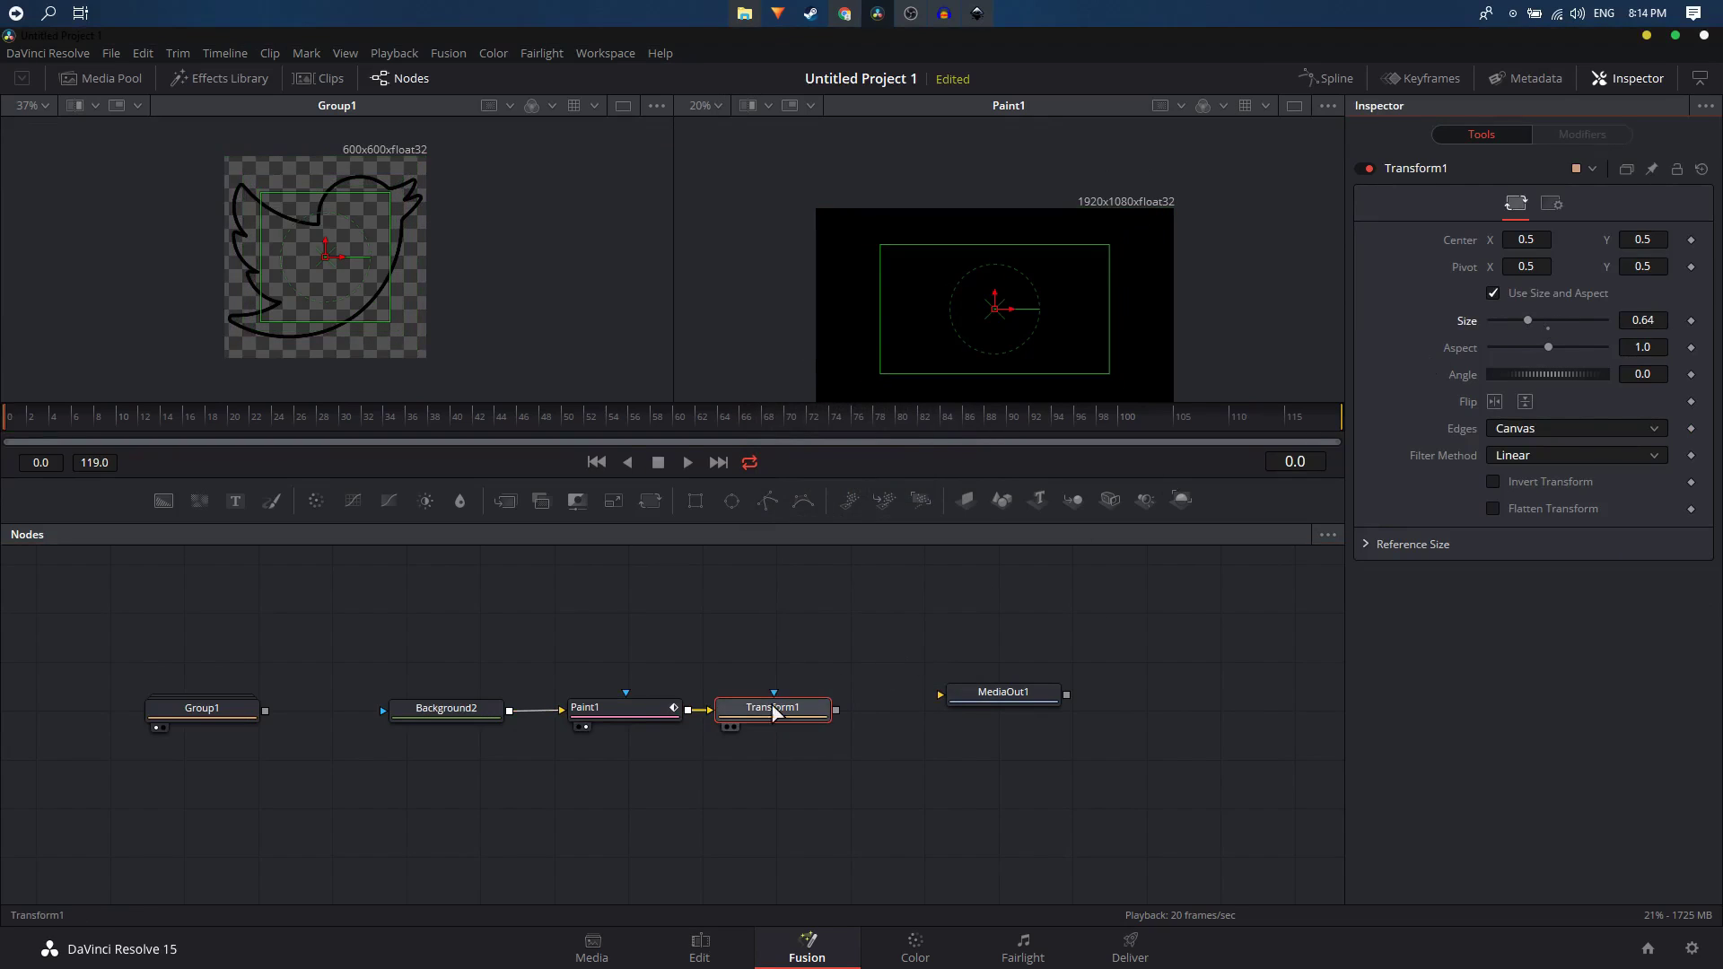
mouse_move(770, 712)
mouse_down()
mouse_move(877, 584)
mouse_move(1002, 306)
mouse_up()
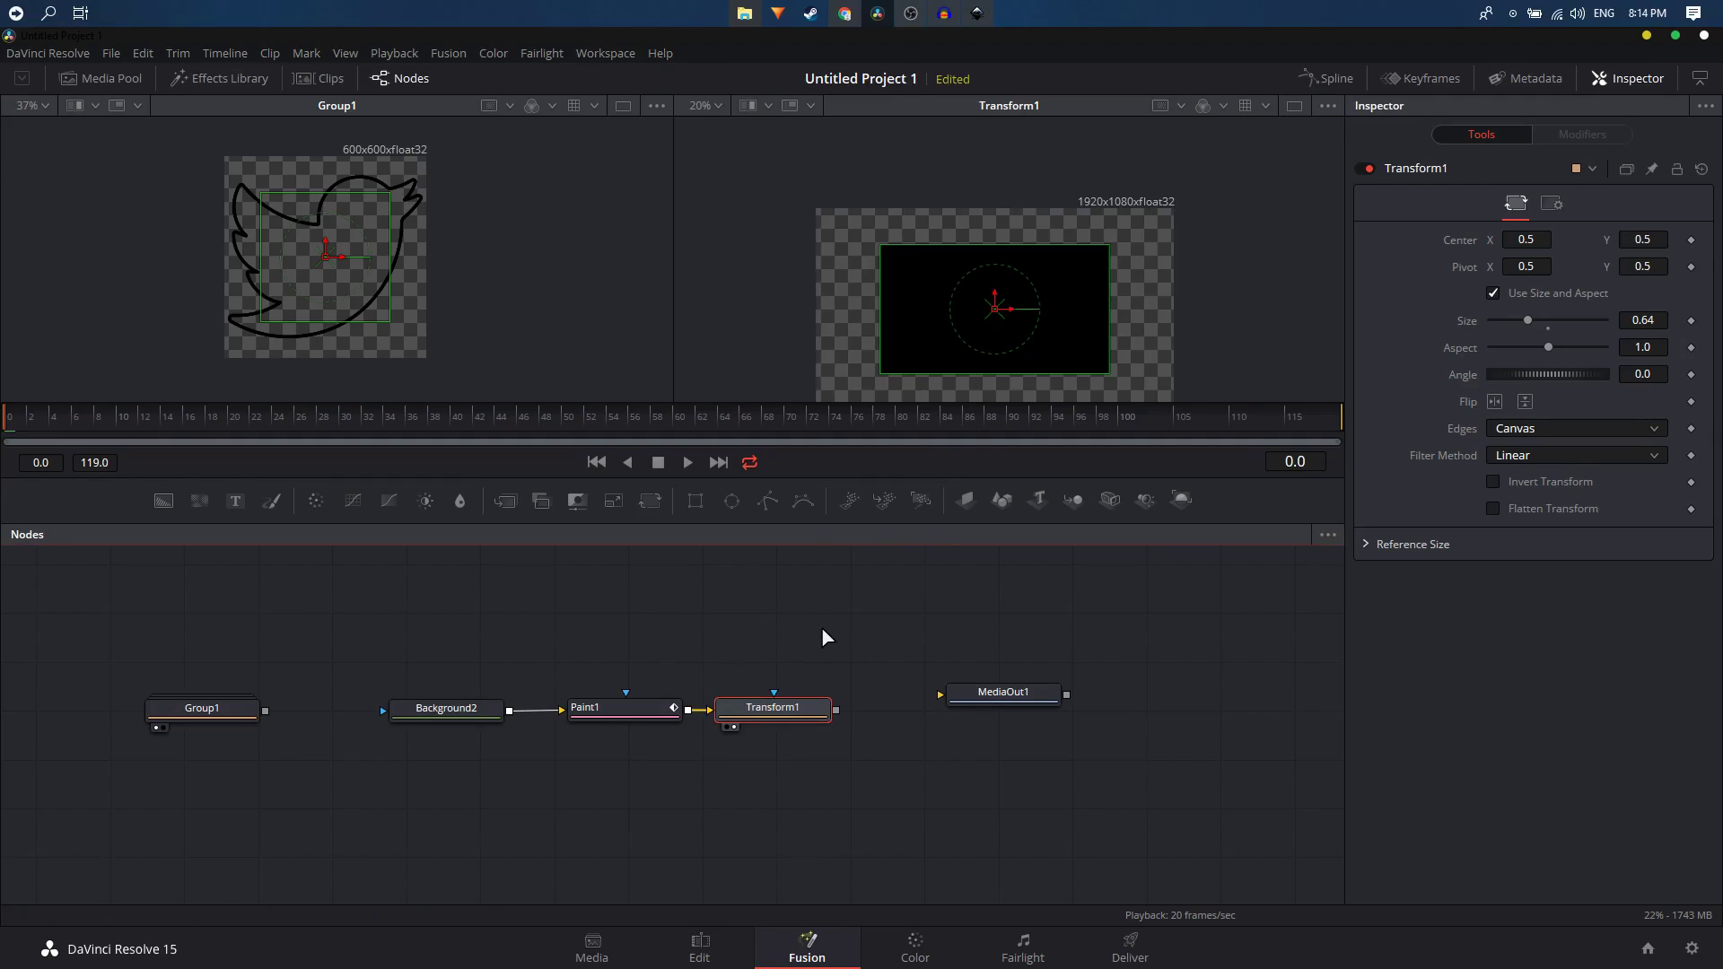
Step: Make the Background2 color fully transparent and scrub to frame 23 to check the Paint1 stroke
click(435, 718)
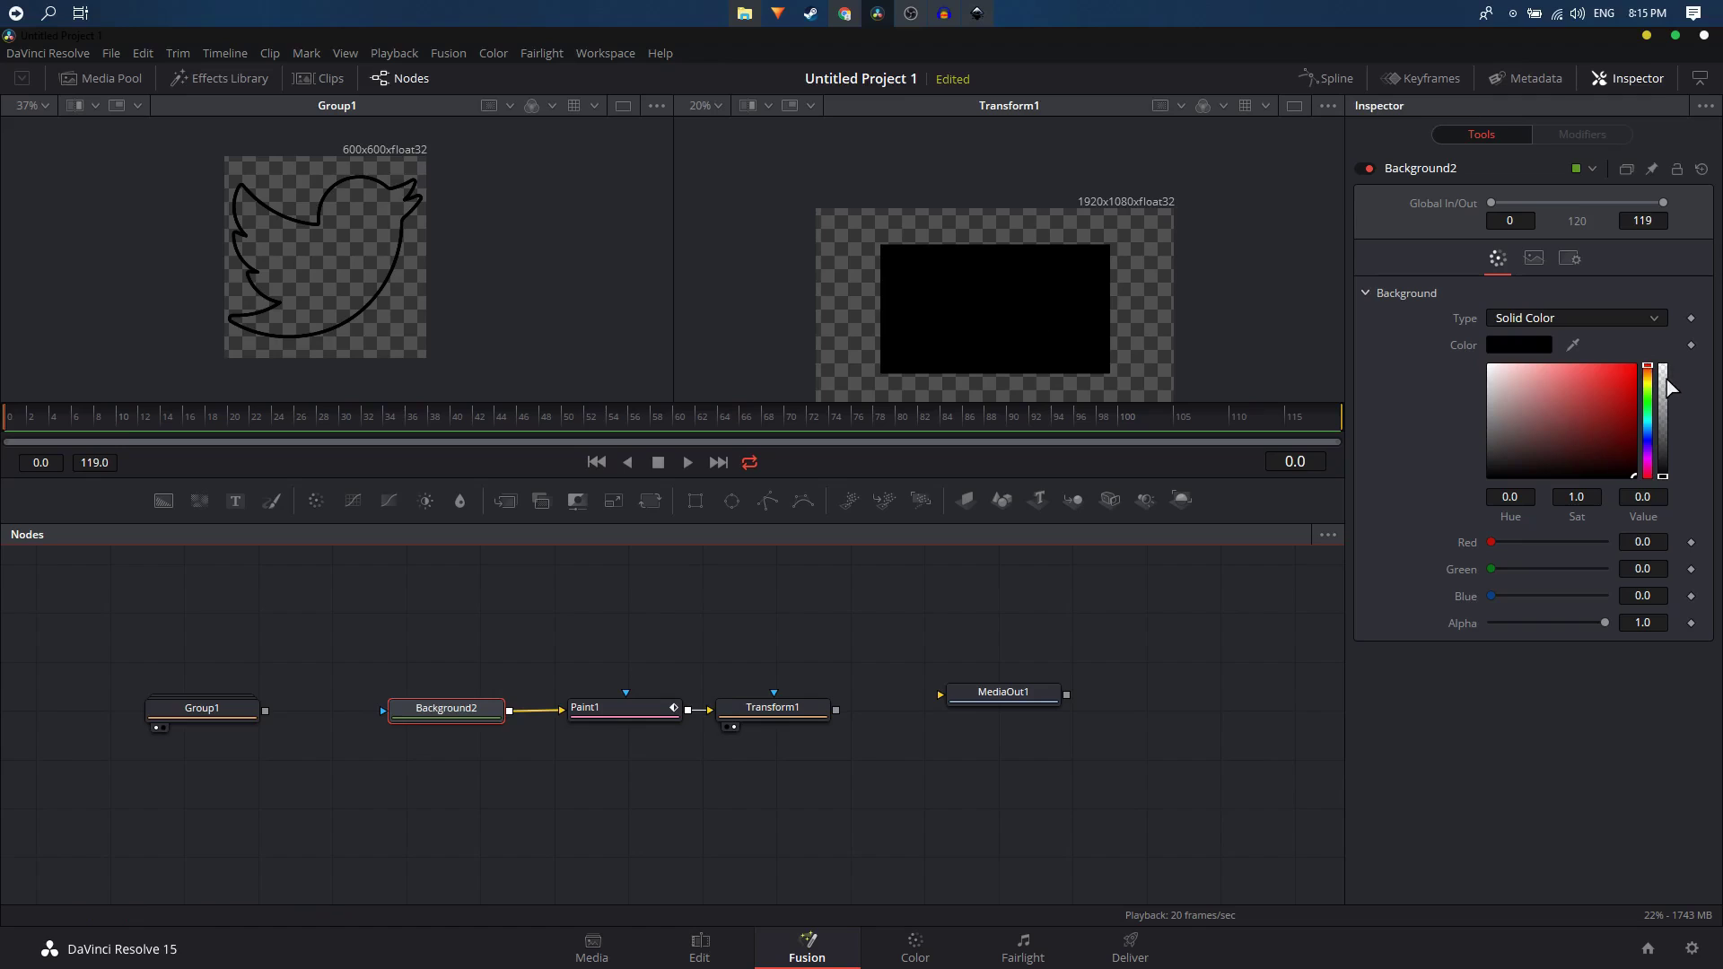
drag(1662, 483, 1662, 366)
click(619, 708)
click(258, 420)
drag(260, 424, 267, 422)
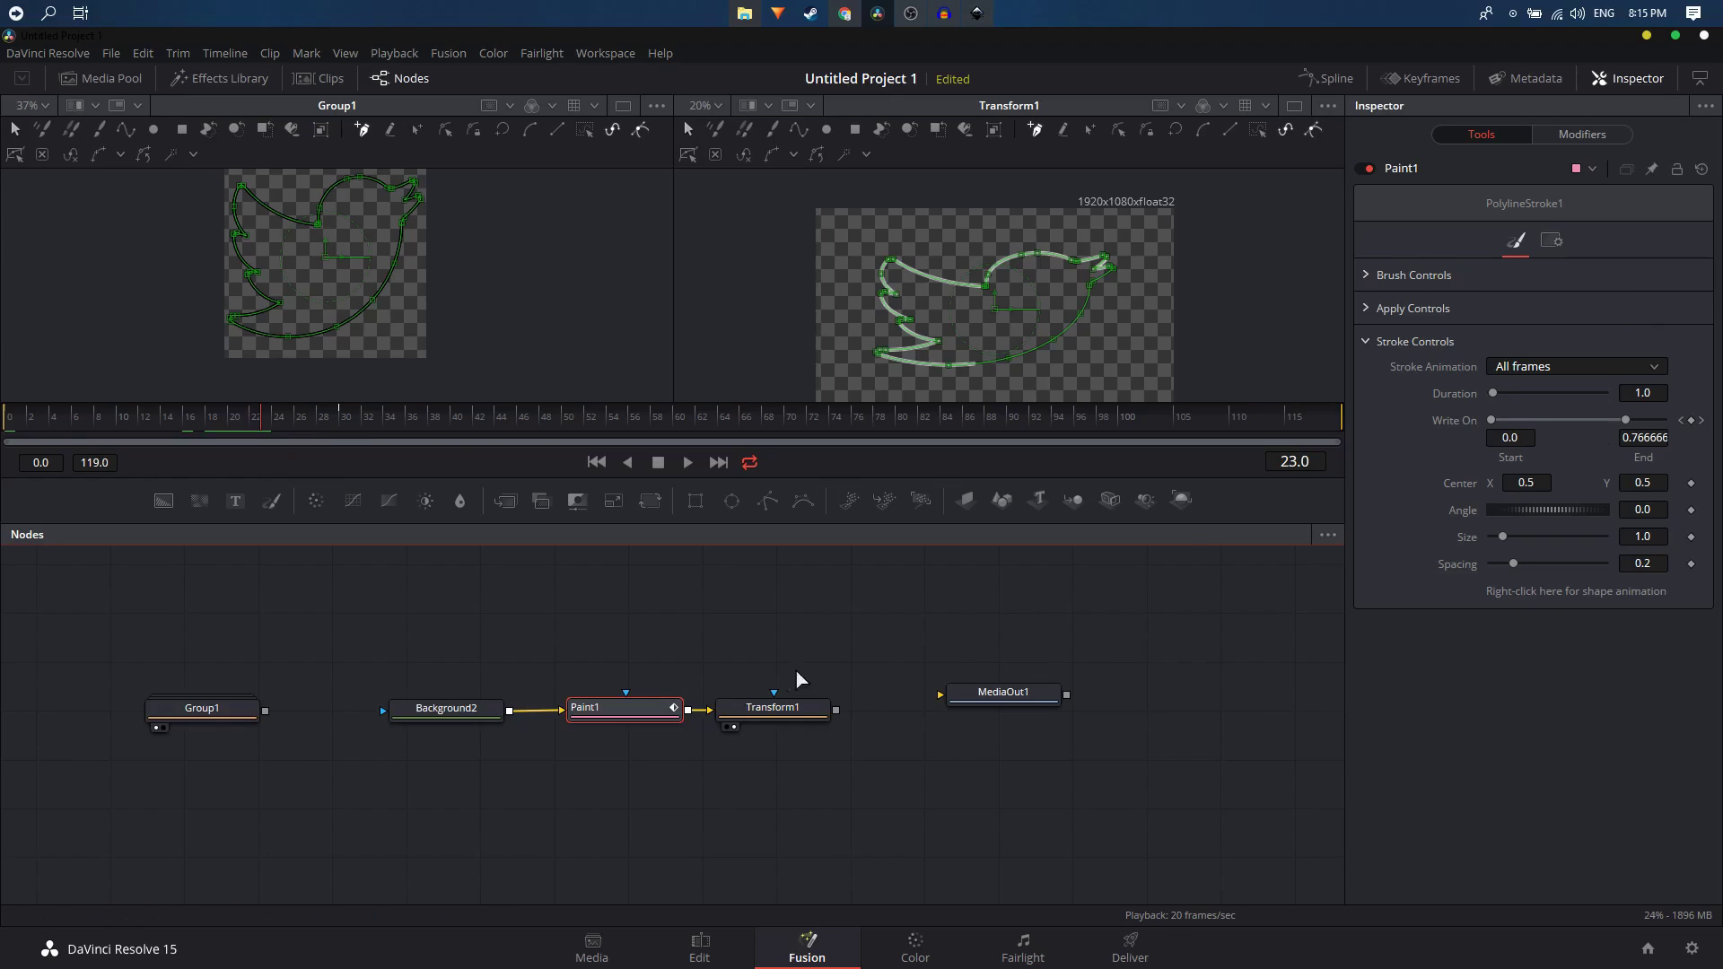
Step: Set the Transform1 size to 0.19 and its aspect to 1.76 to correct the bird's proportions
click(738, 710)
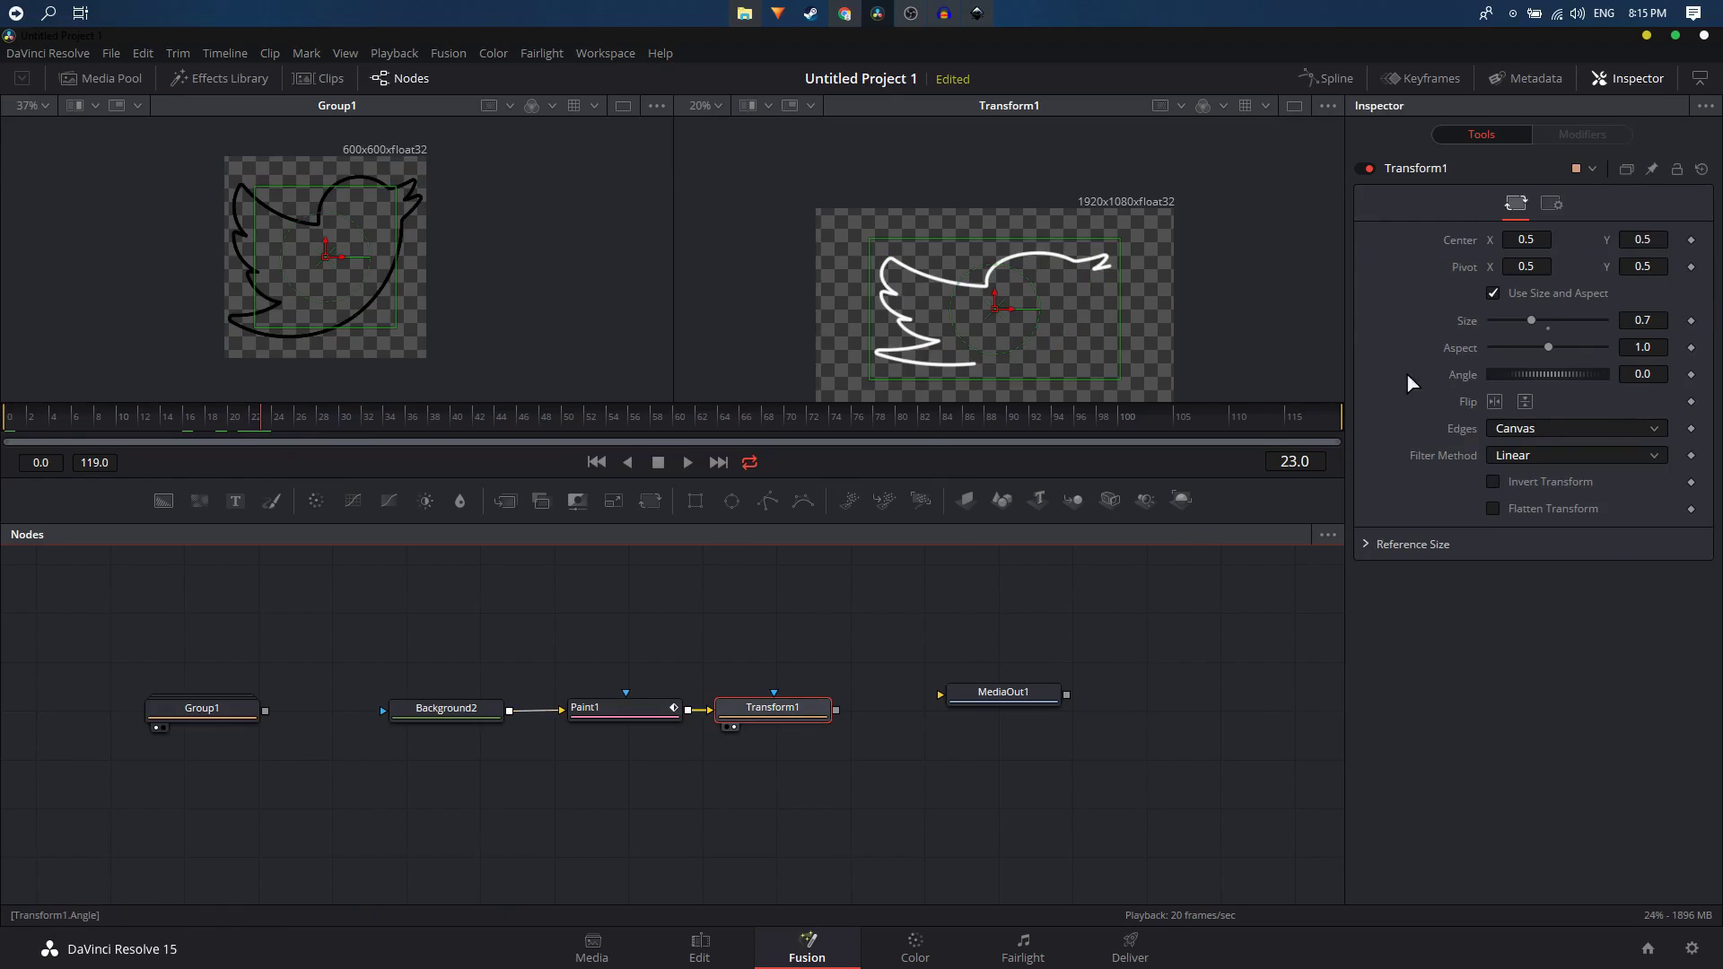
drag(1533, 324, 1522, 332)
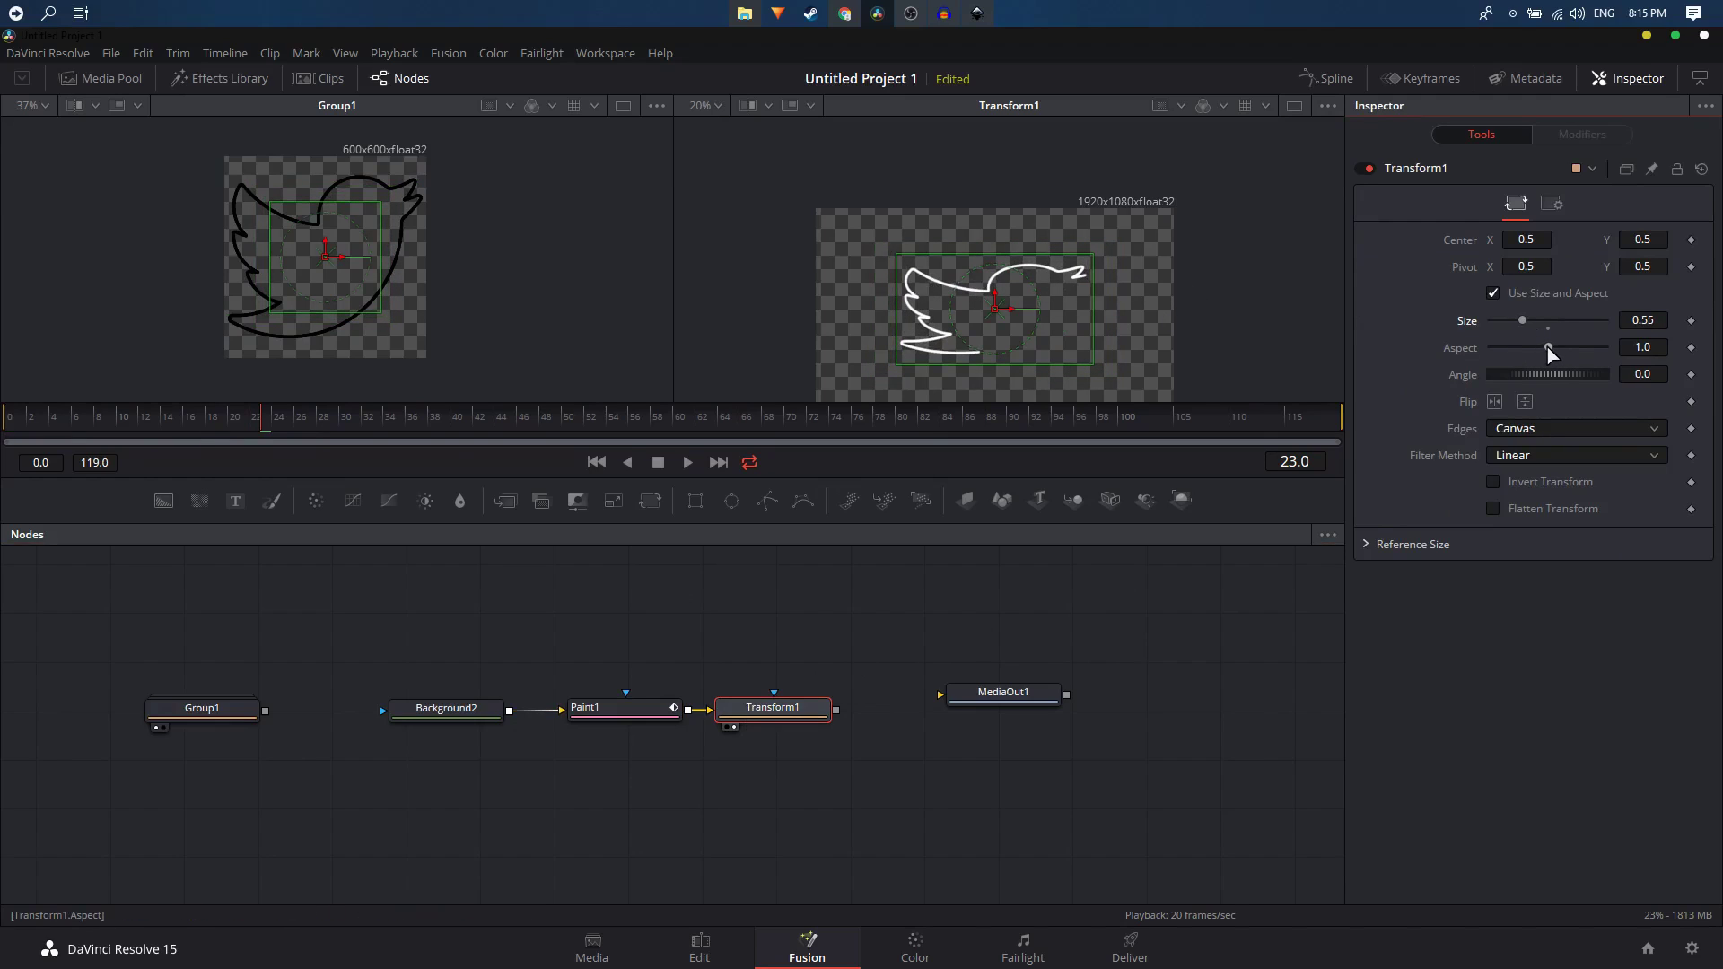
drag(1550, 349, 1507, 325)
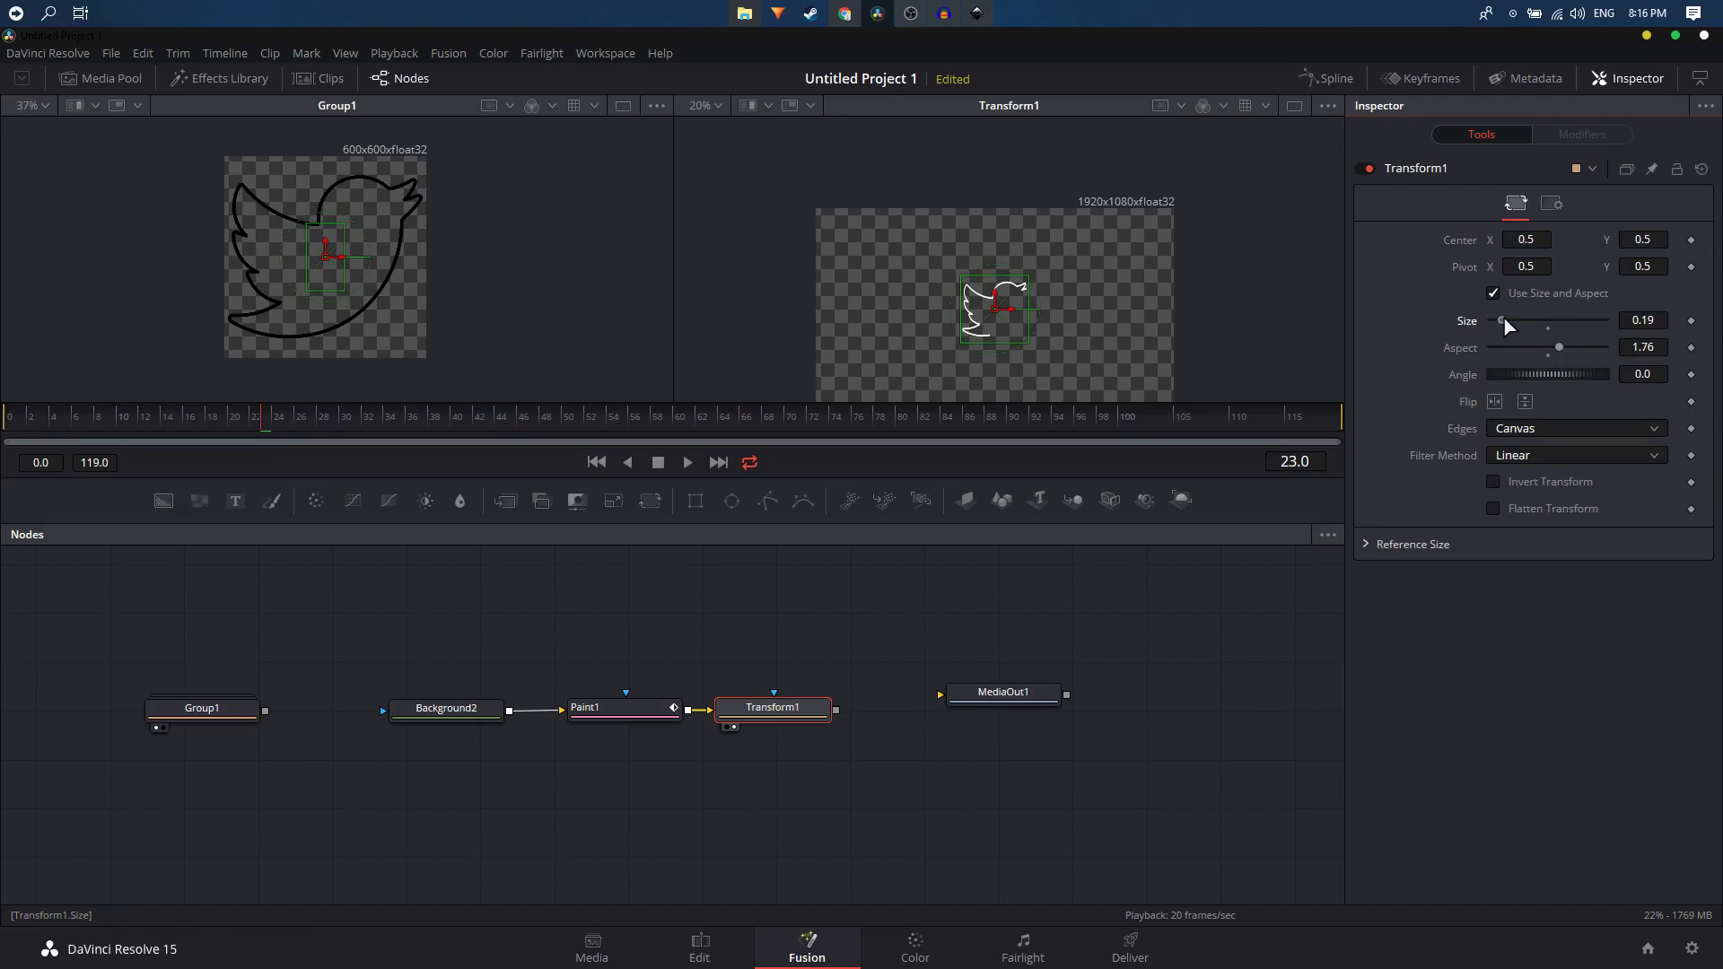
Step: Expand the brush controls of the Paint1 stroke and try a brush size of 0.0409, undoing that size change
click(626, 727)
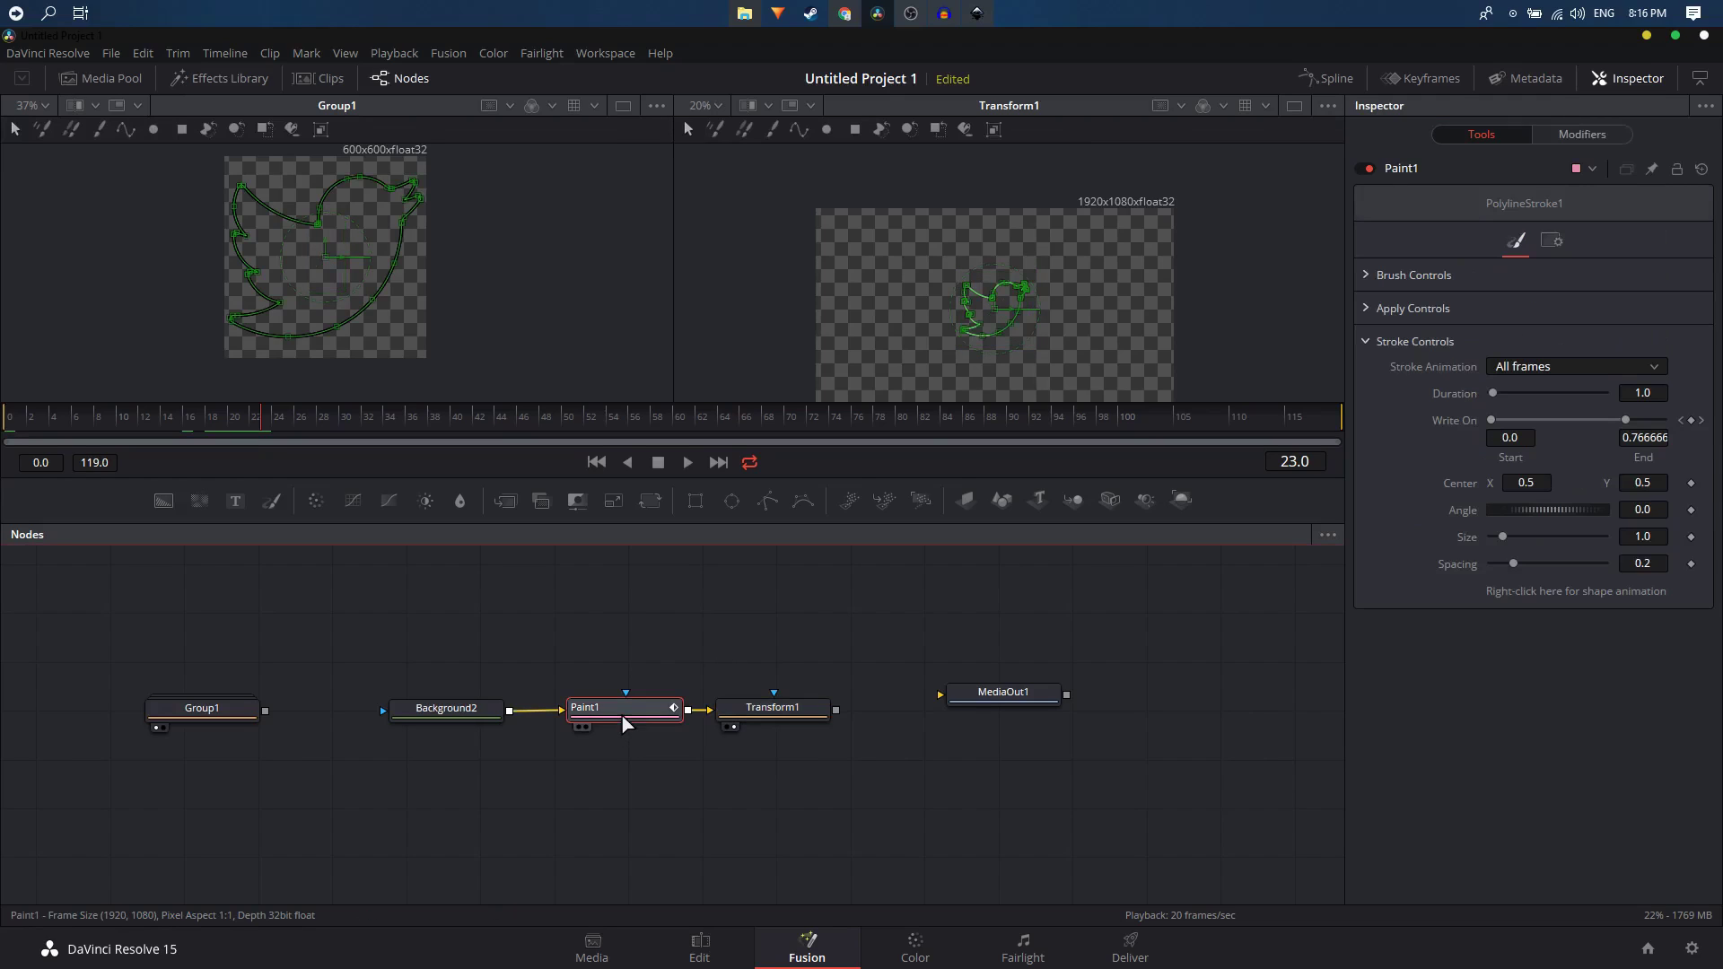
scroll(994, 332, up, 2)
scroll(992, 333, up, 2)
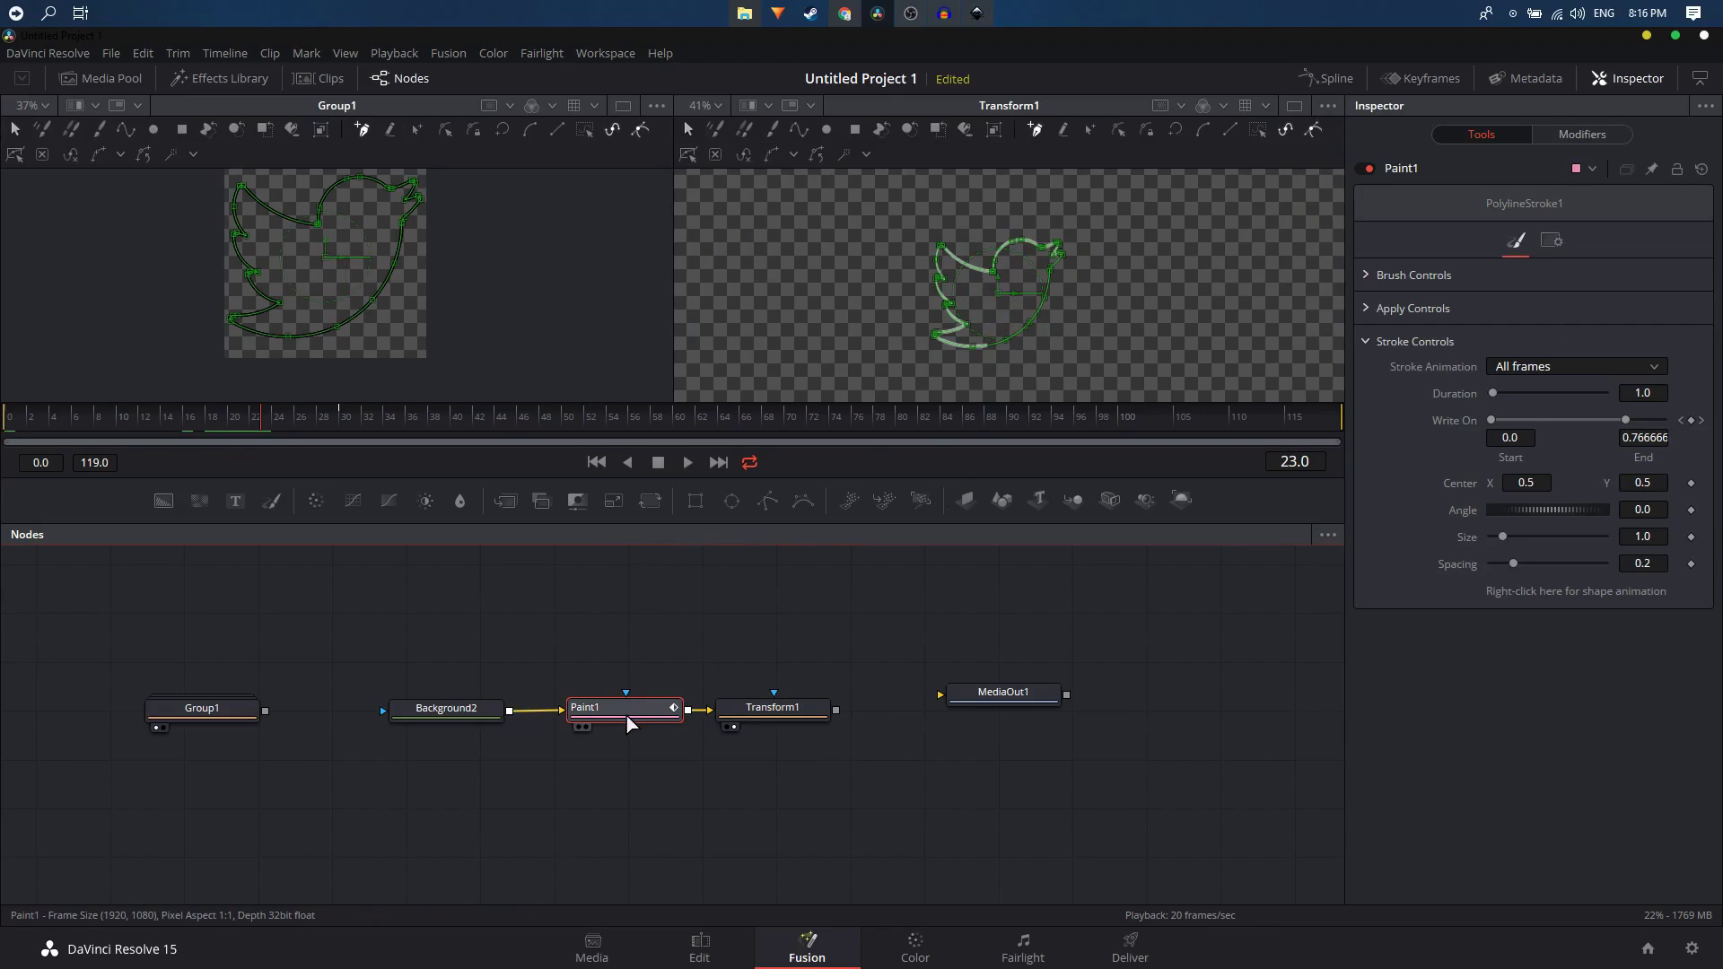
click(1373, 342)
click(1372, 278)
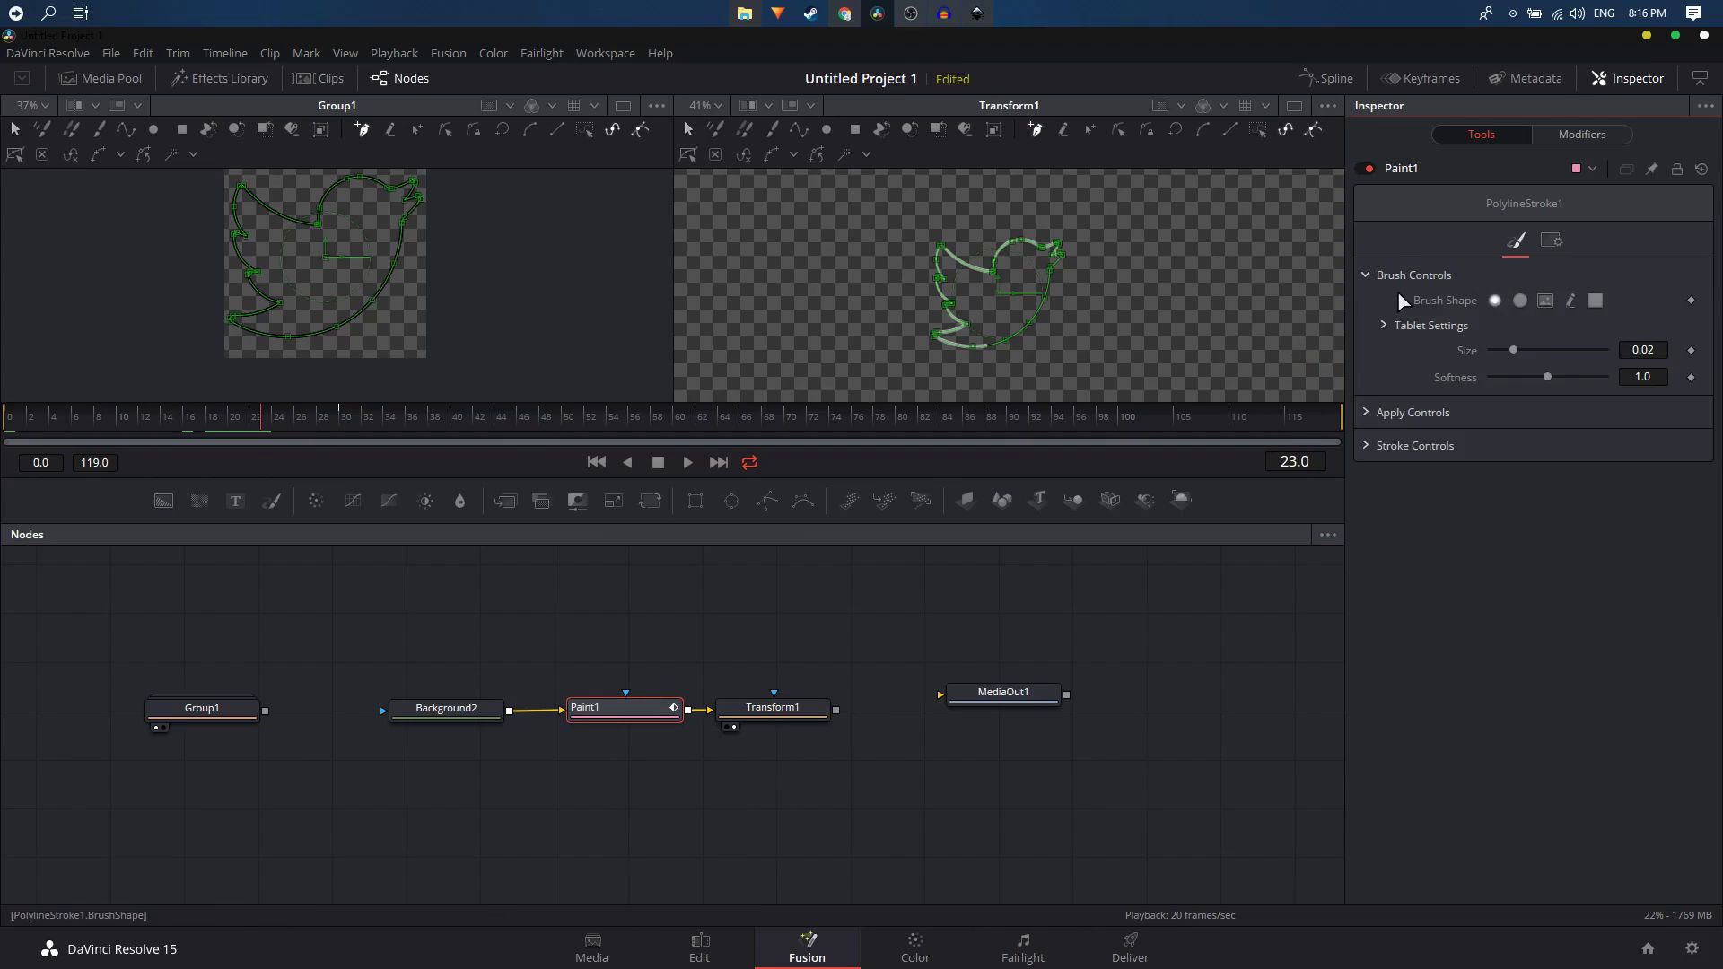
drag(1517, 359, 1540, 357)
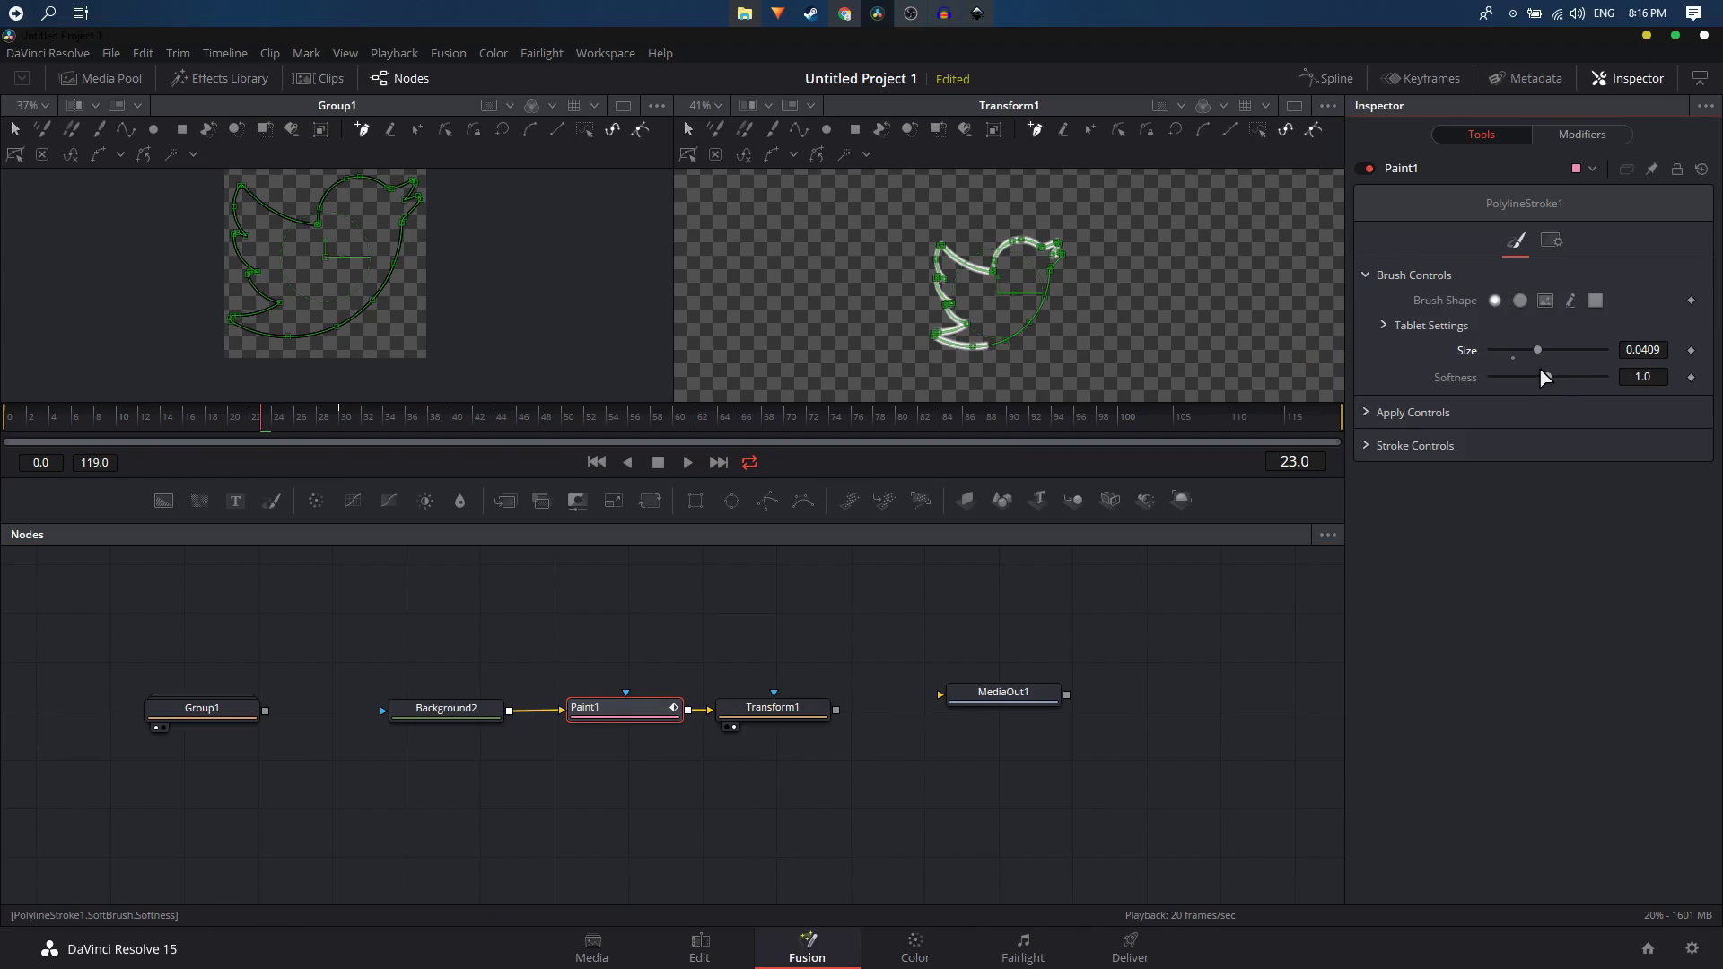
key(ctrl+z)
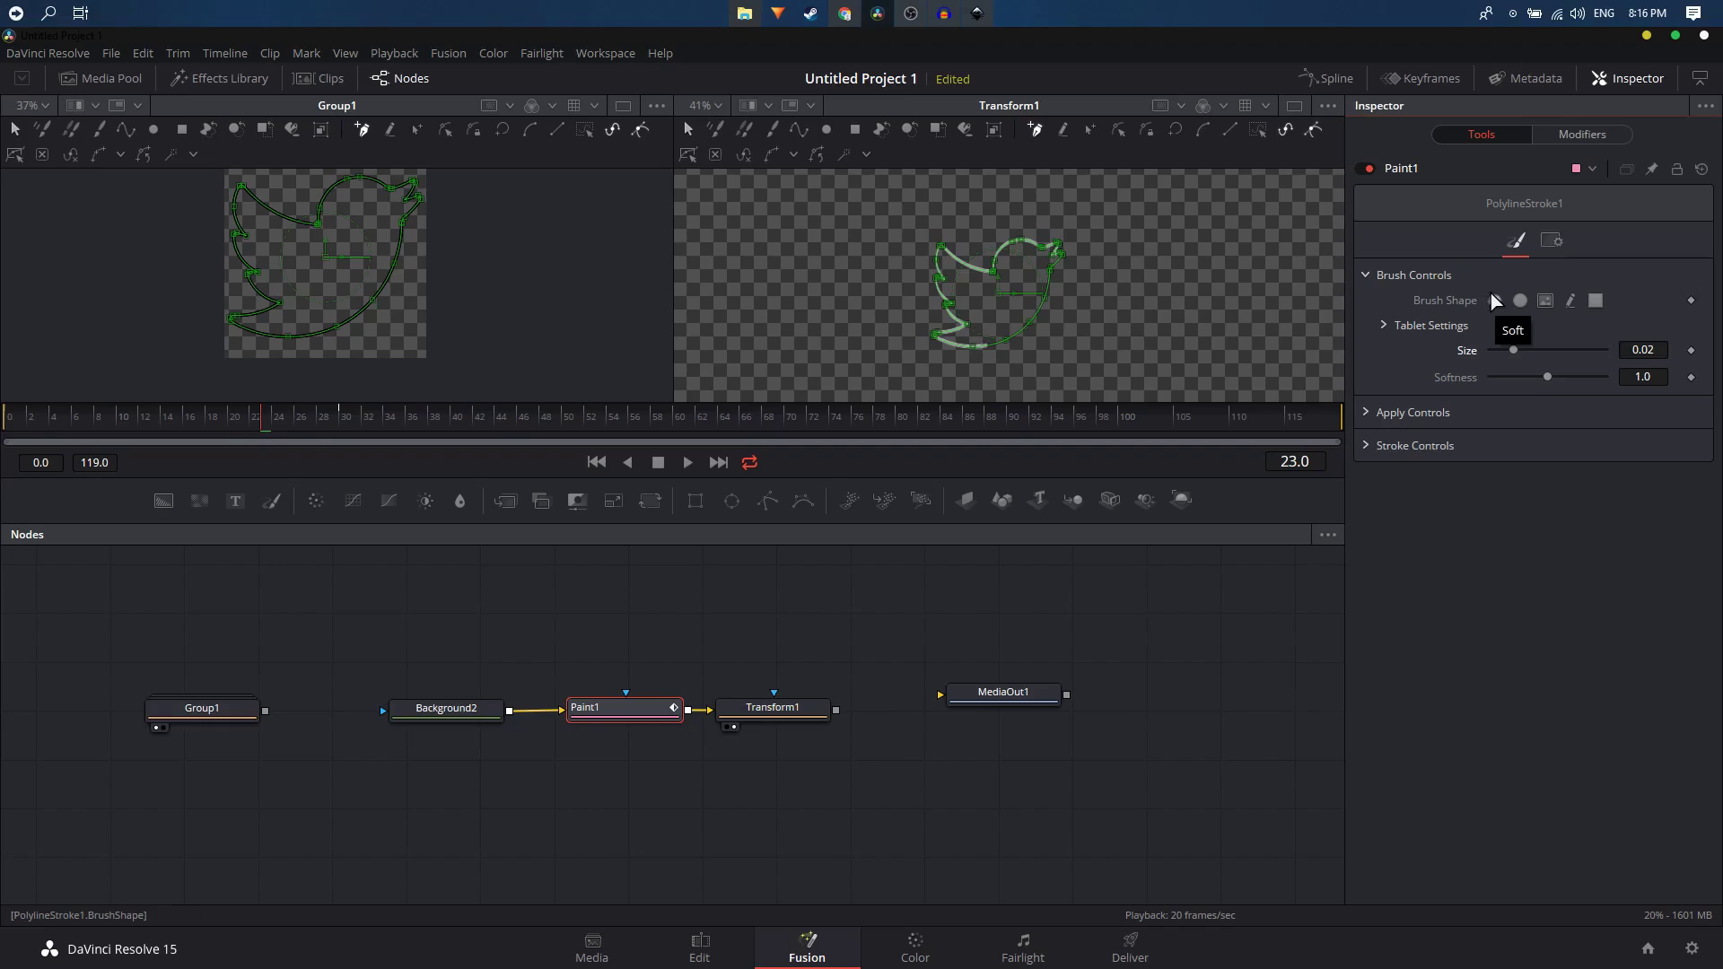
Step: Change the Paint1 stroke's brush shape from Soft to the solid hard-edged circle
click(1495, 301)
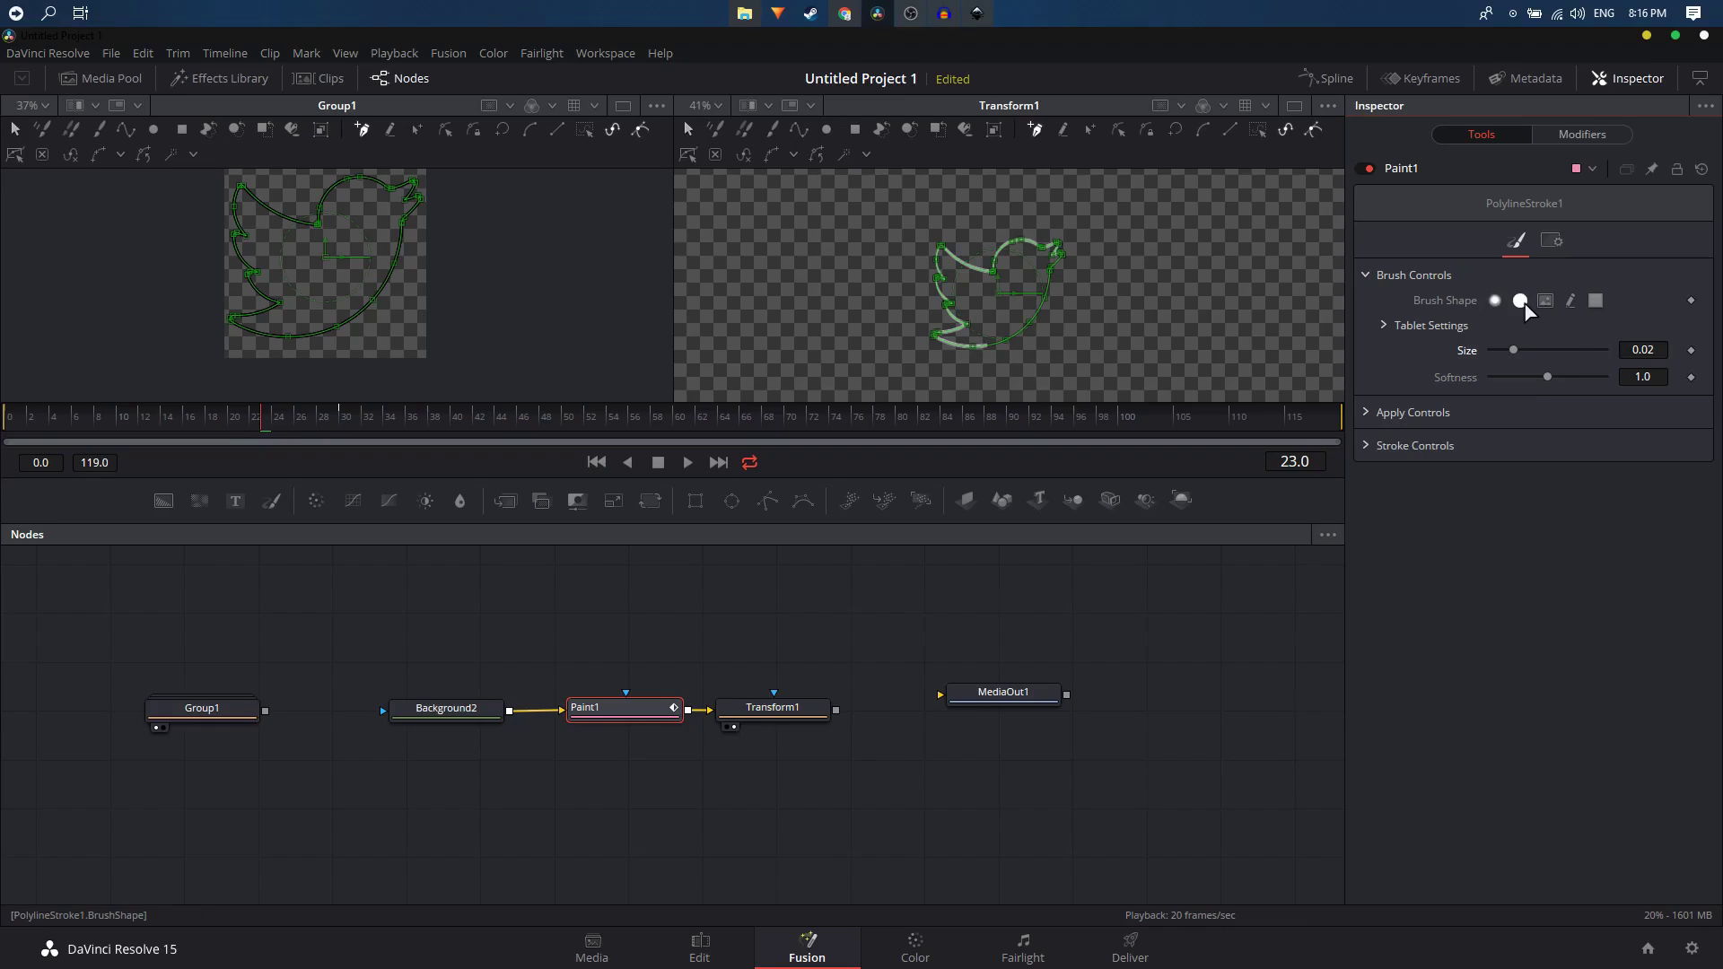
click(1521, 302)
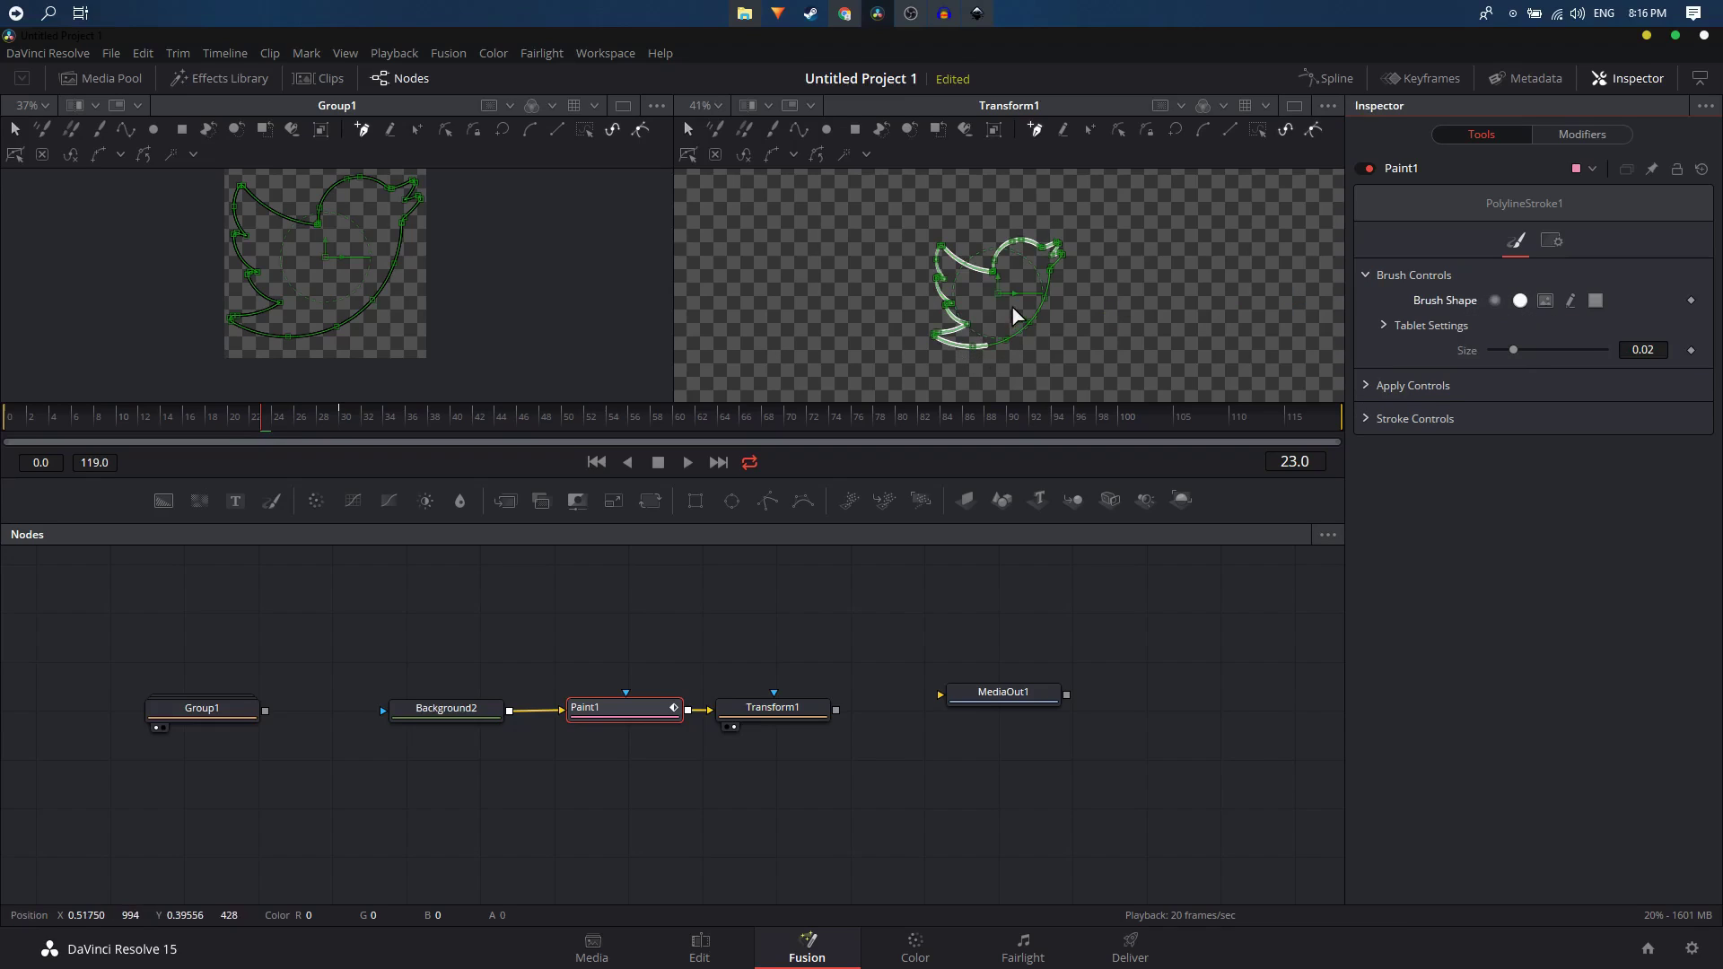
scroll(1014, 316, up, 2)
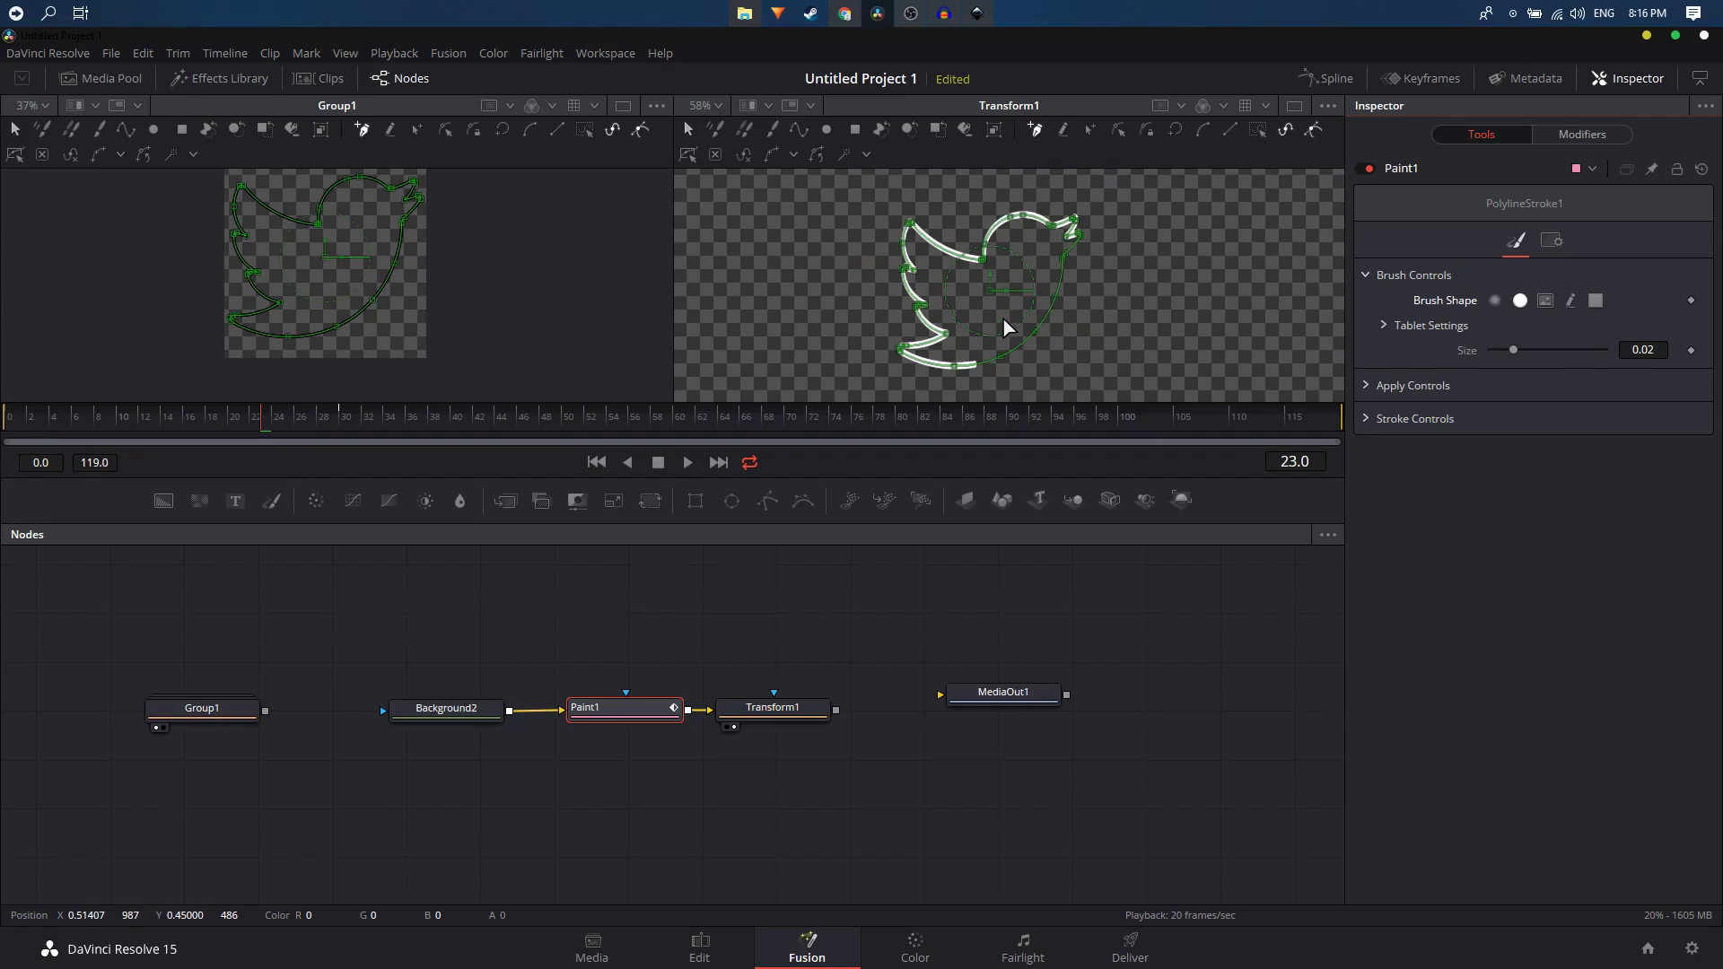
Step: Select Transform1 to view the outline without stroke handles and play the write-on animation from the first frame
click(771, 708)
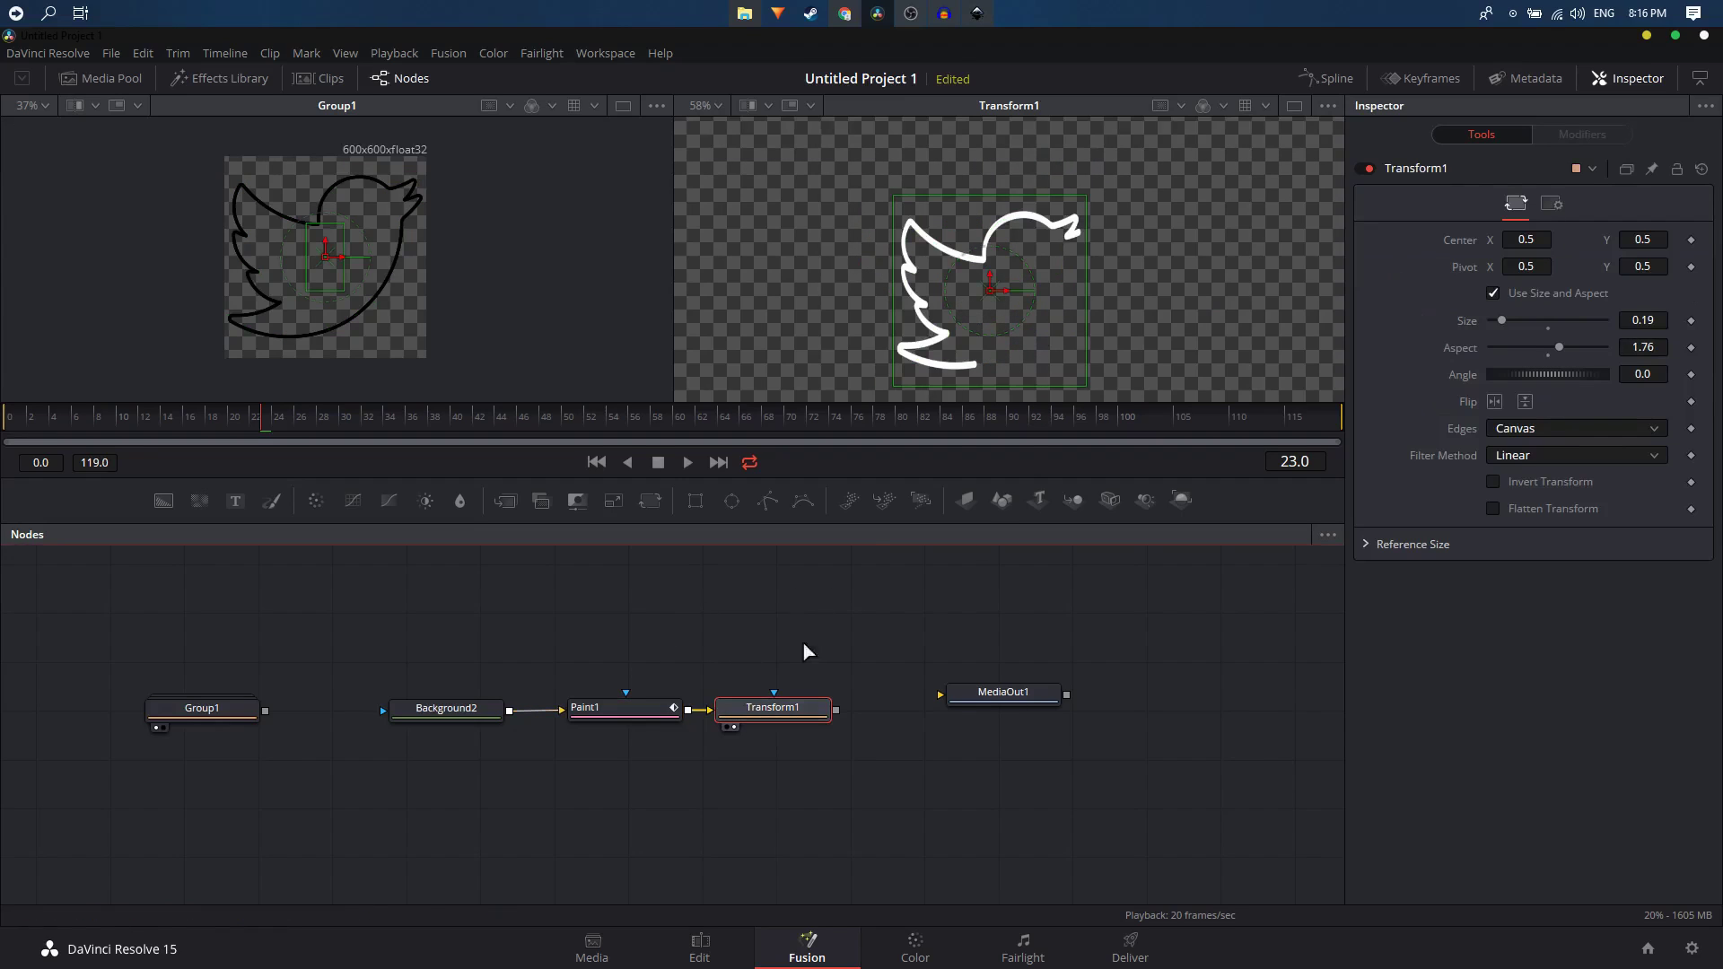
scroll(1008, 314, down, 2)
click(756, 651)
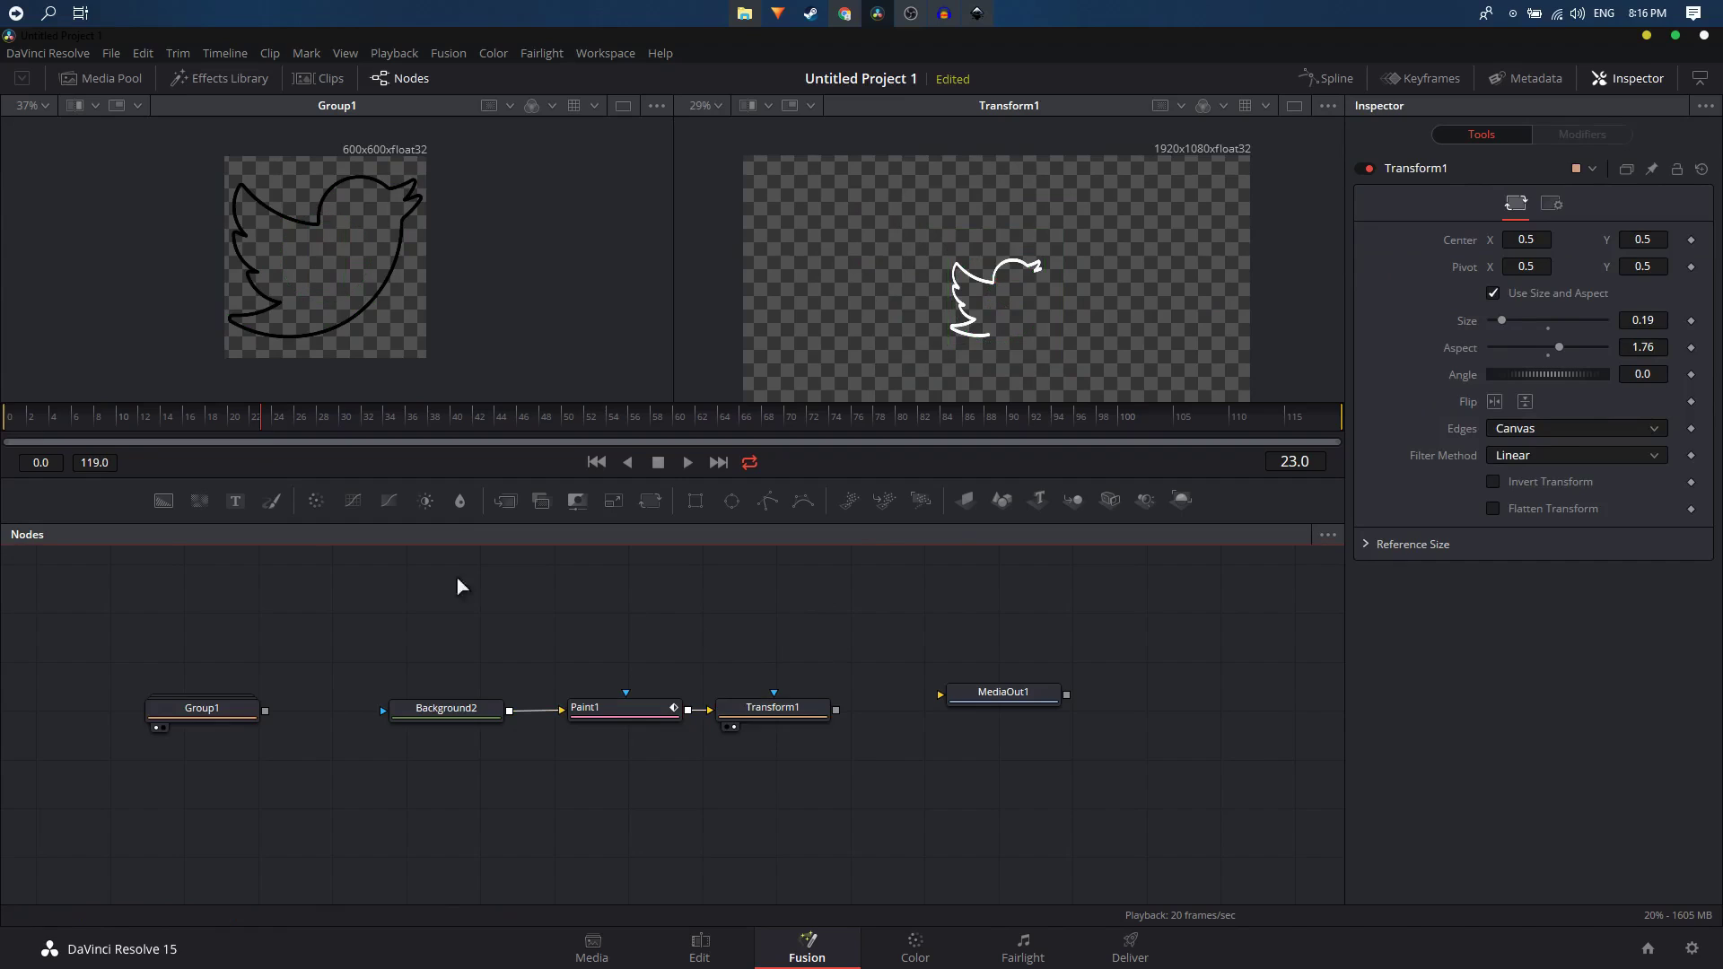
click(12, 406)
key(space)
drag(164, 500, 637, 803)
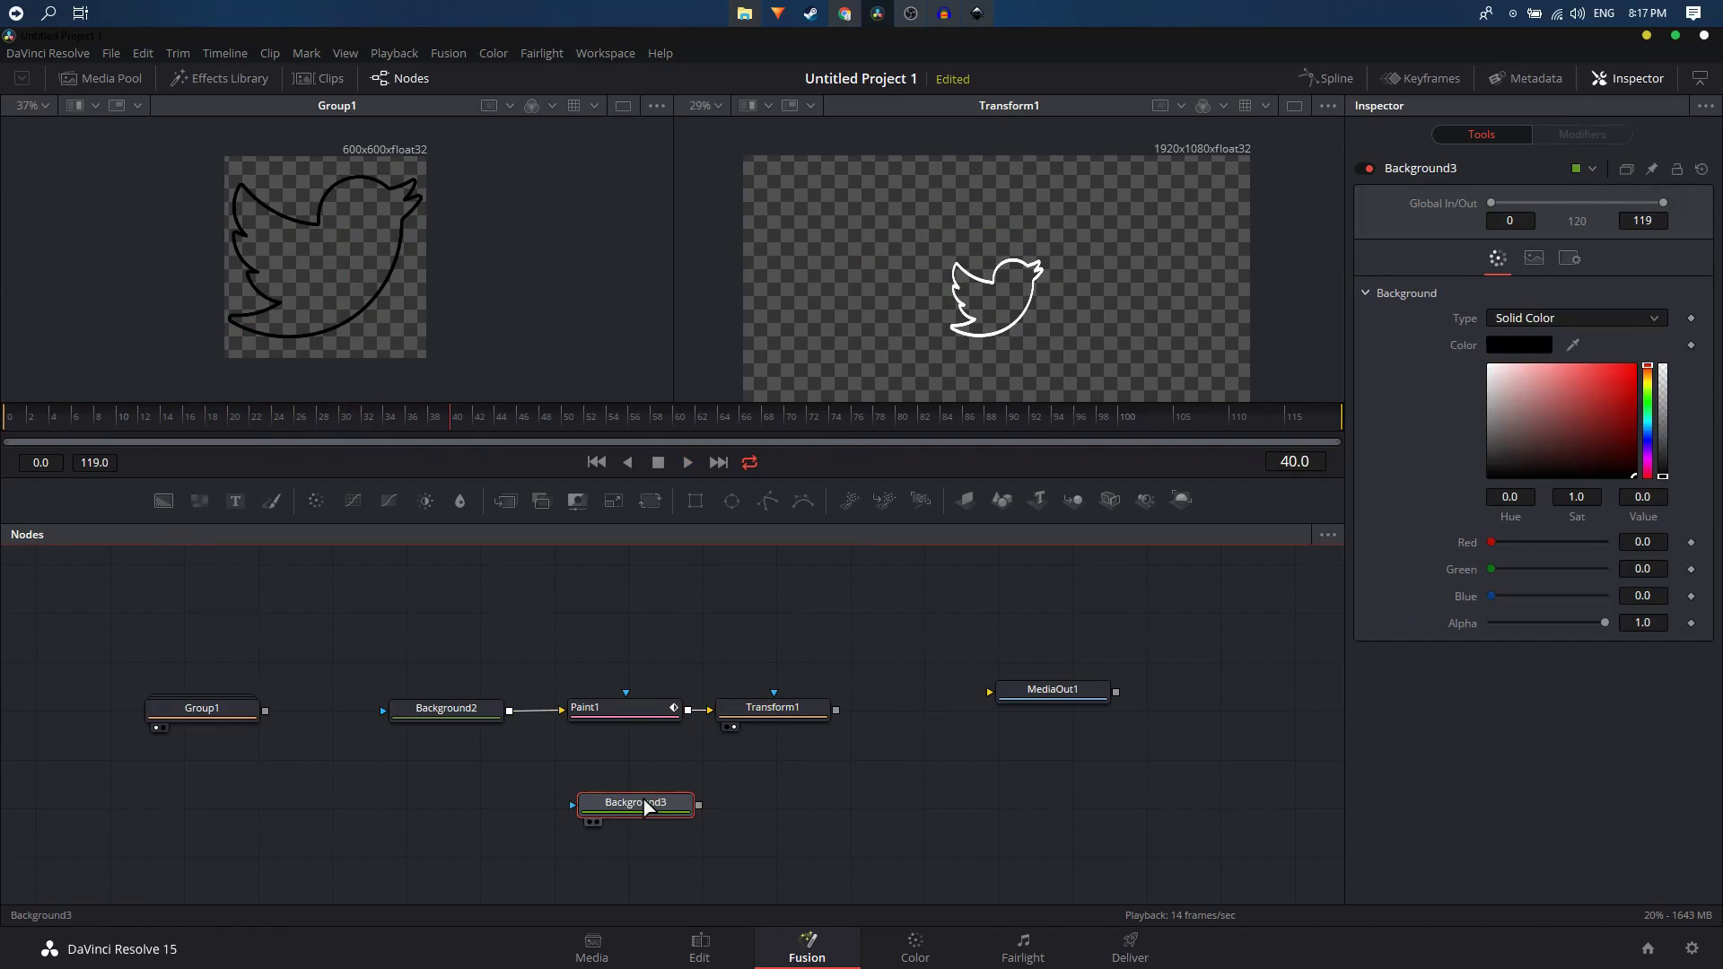
key(Delete)
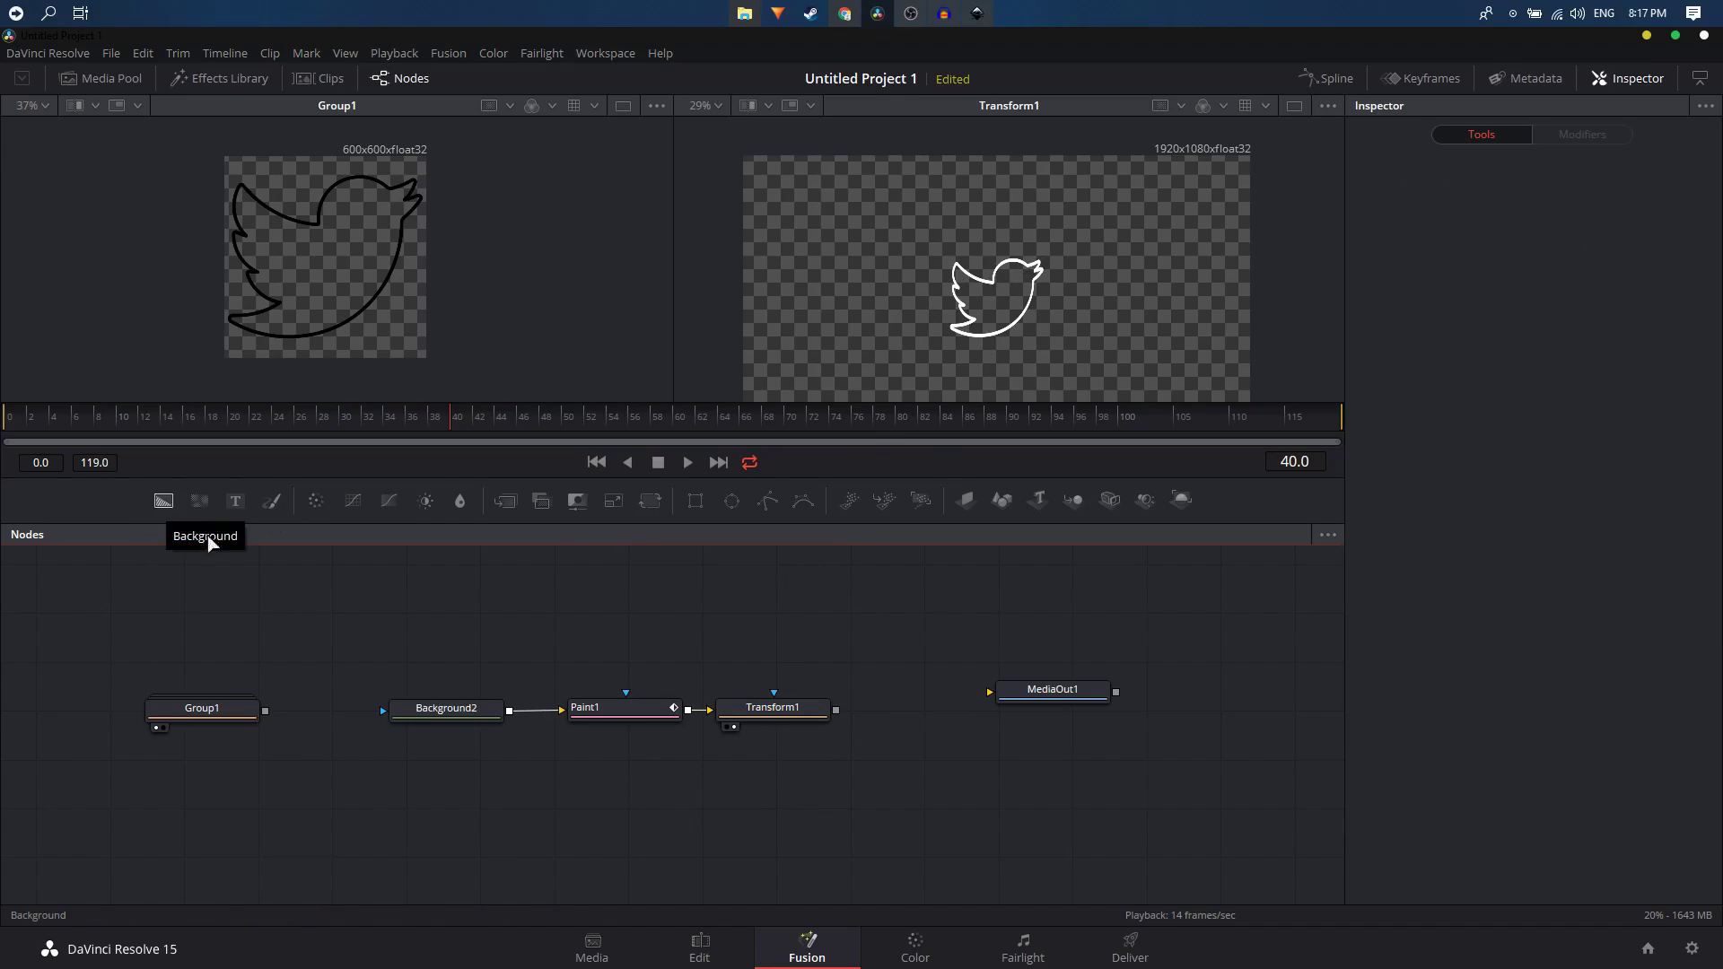
key(shift+space)
text(trans)
click(846, 697)
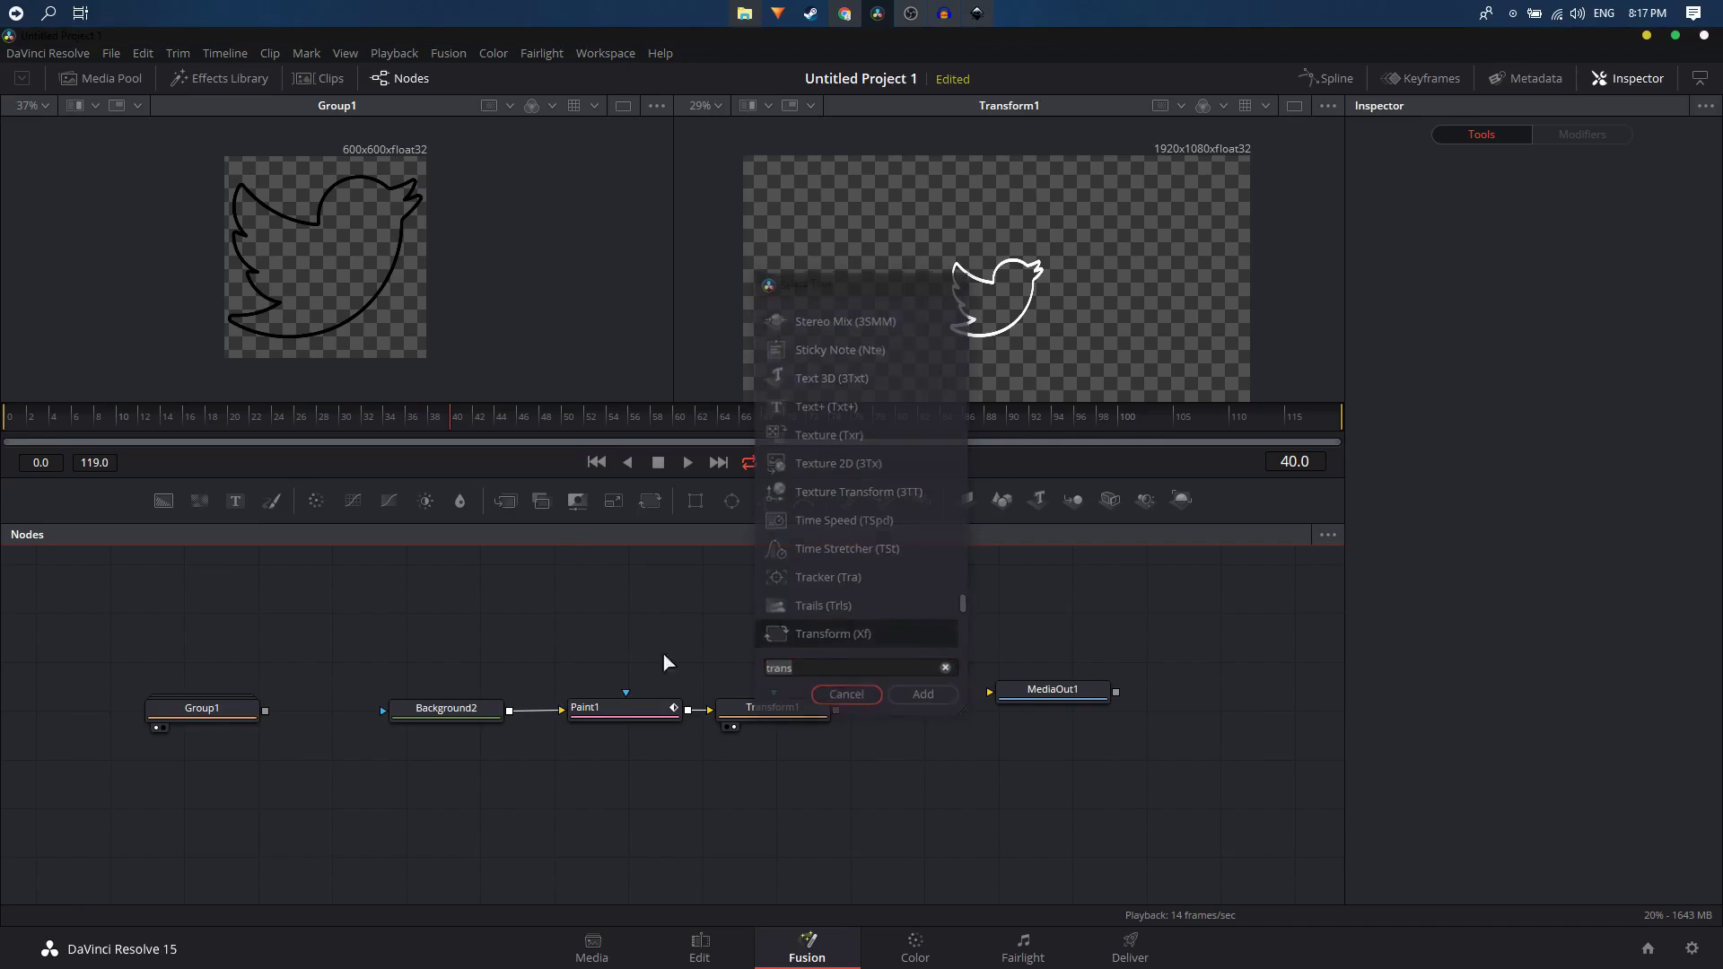
Step: Add a new Background node feeding a Merge node, and connect Transform1's output to the Merge's foreground input
click(162, 500)
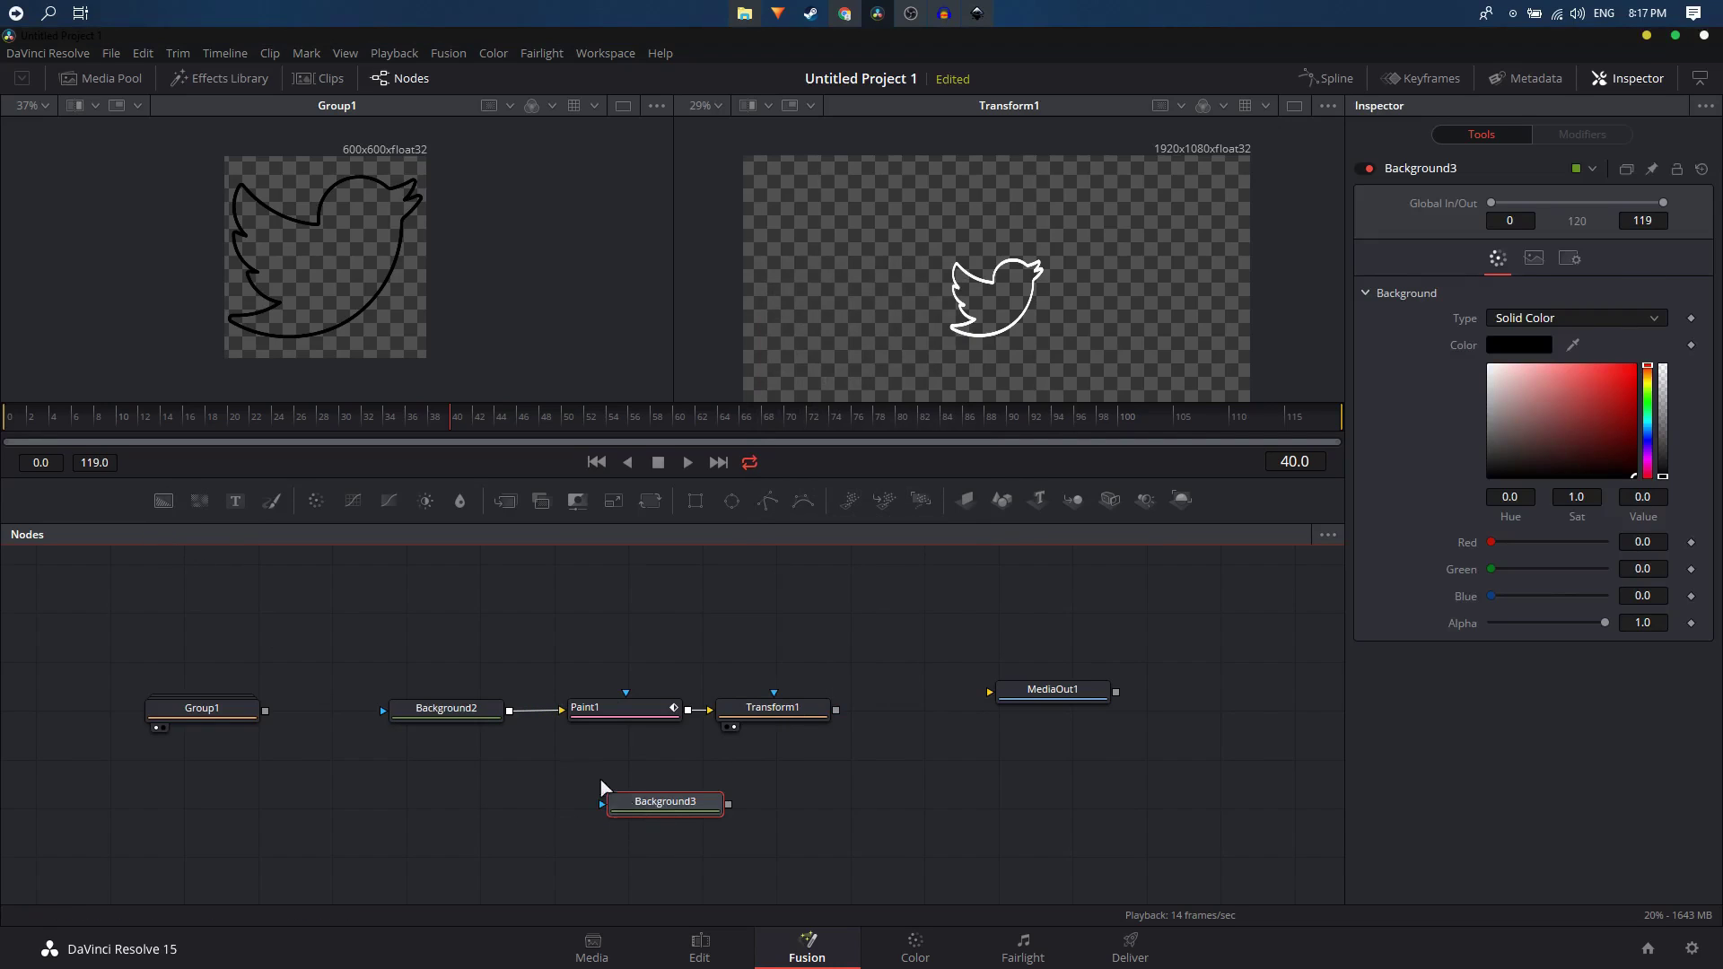
click(506, 503)
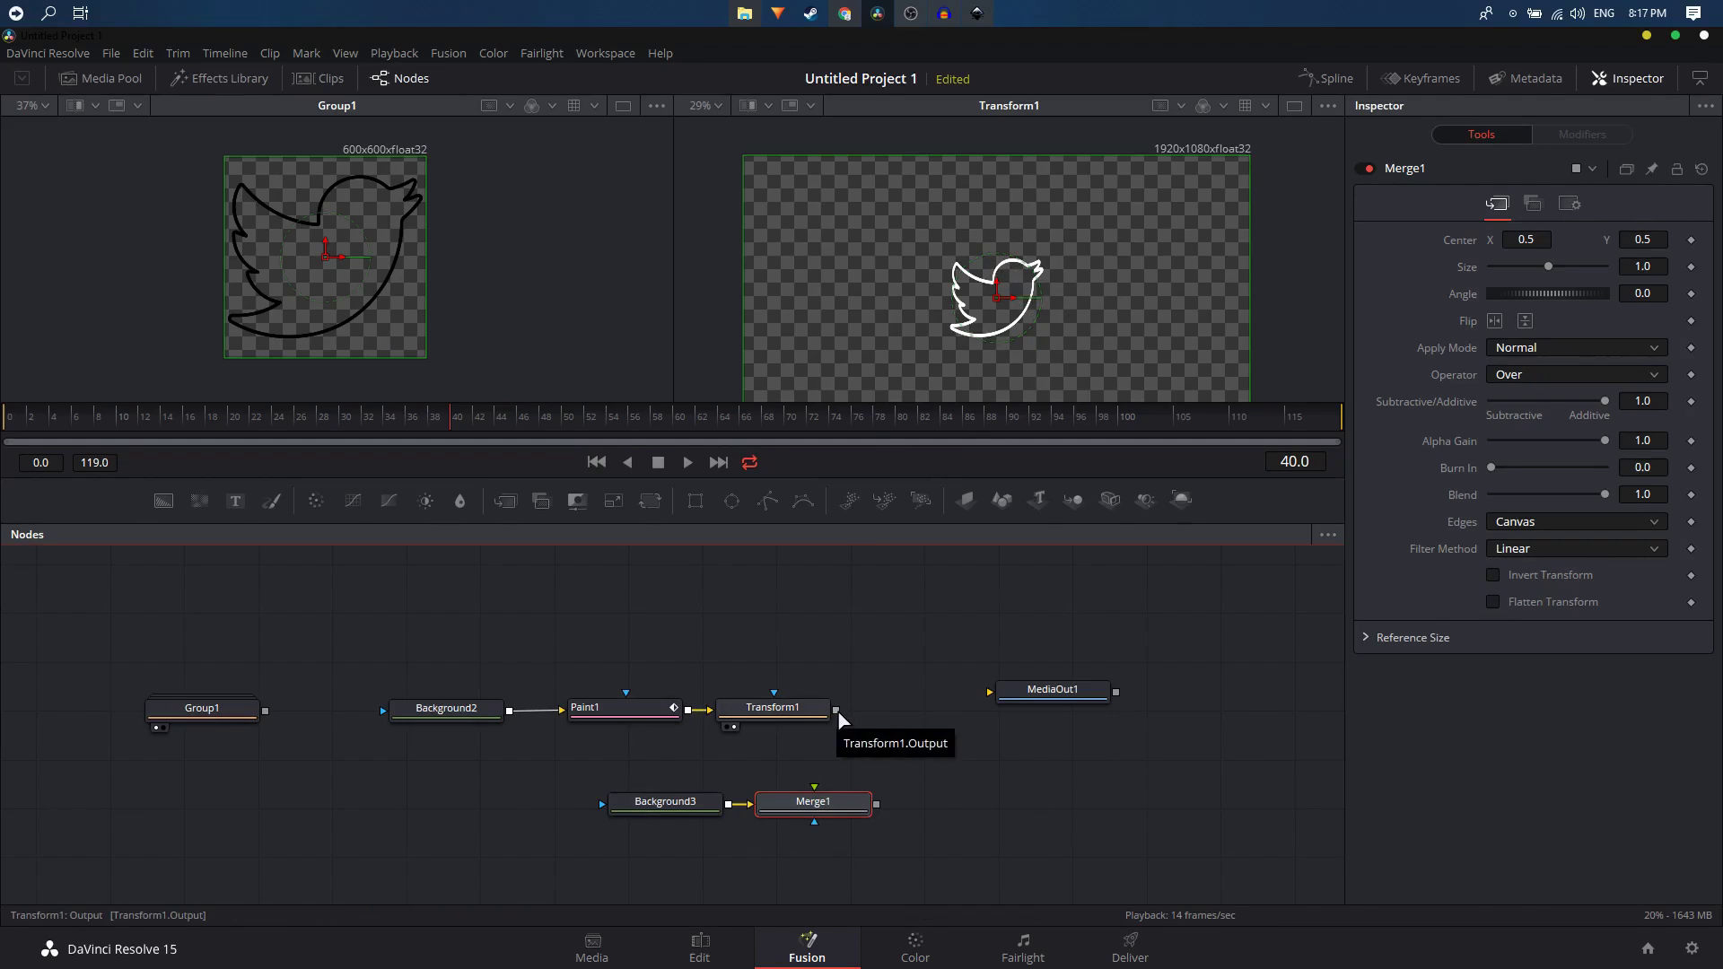
drag(835, 710, 815, 797)
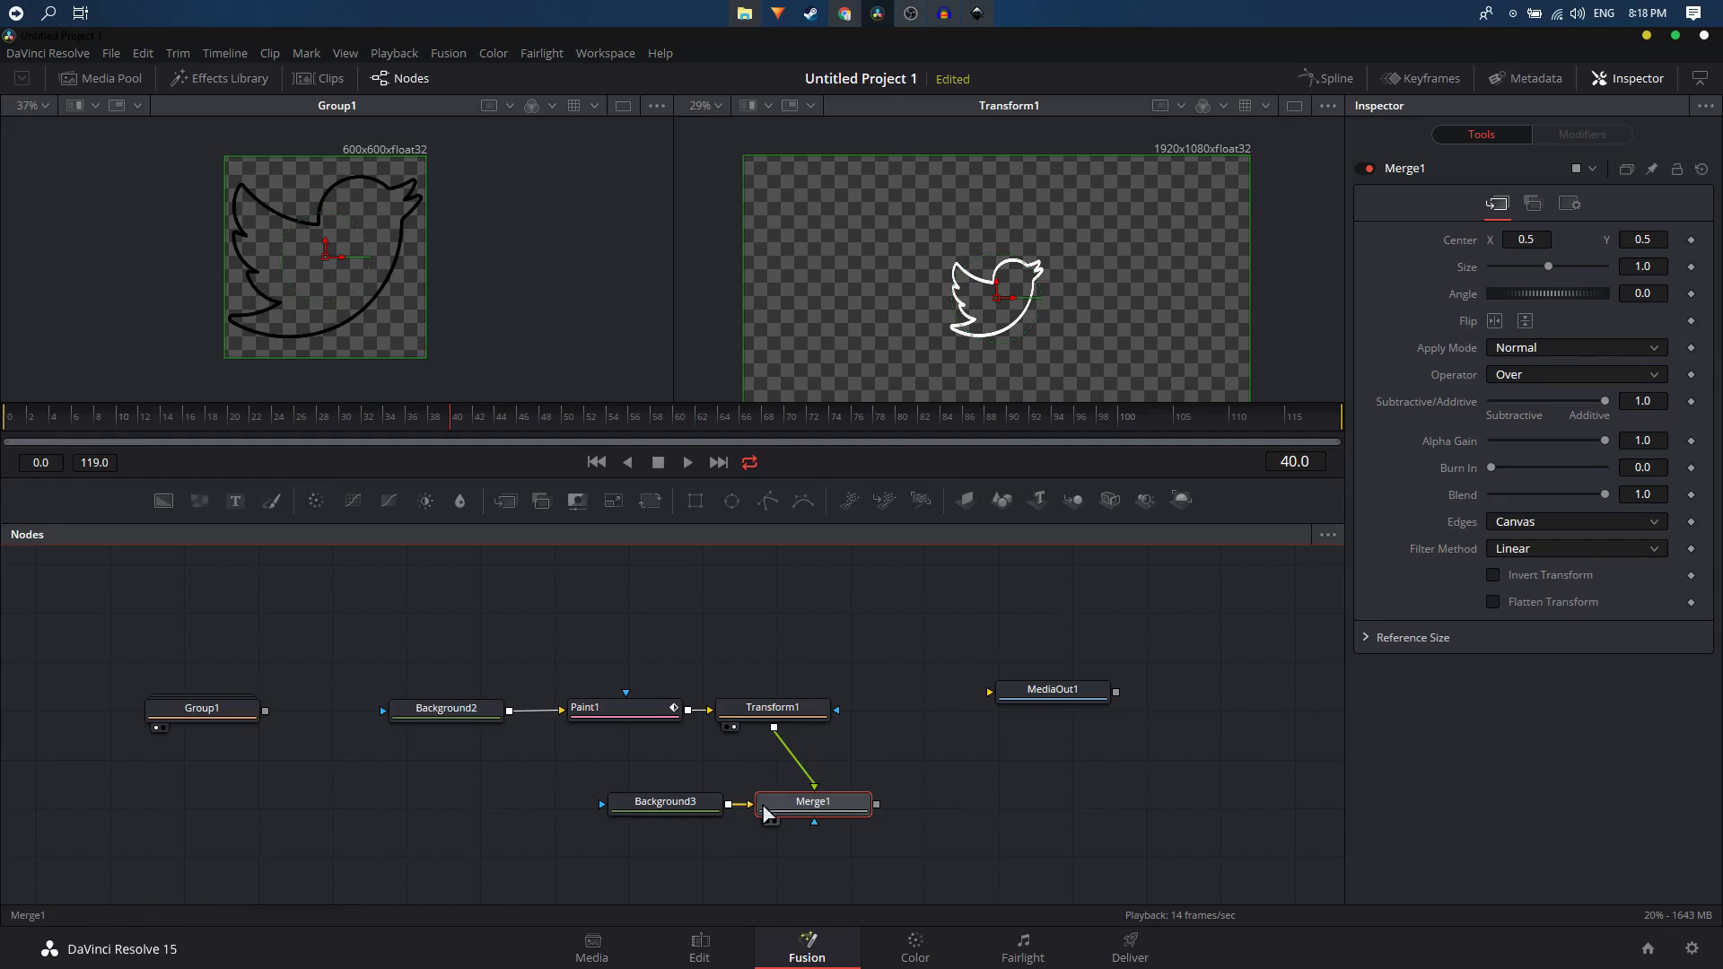
Step: Color Background3 light blue with hue 0.552, saturation 0.91 and value 1.0, and display Merge1 in the right viewer
click(692, 813)
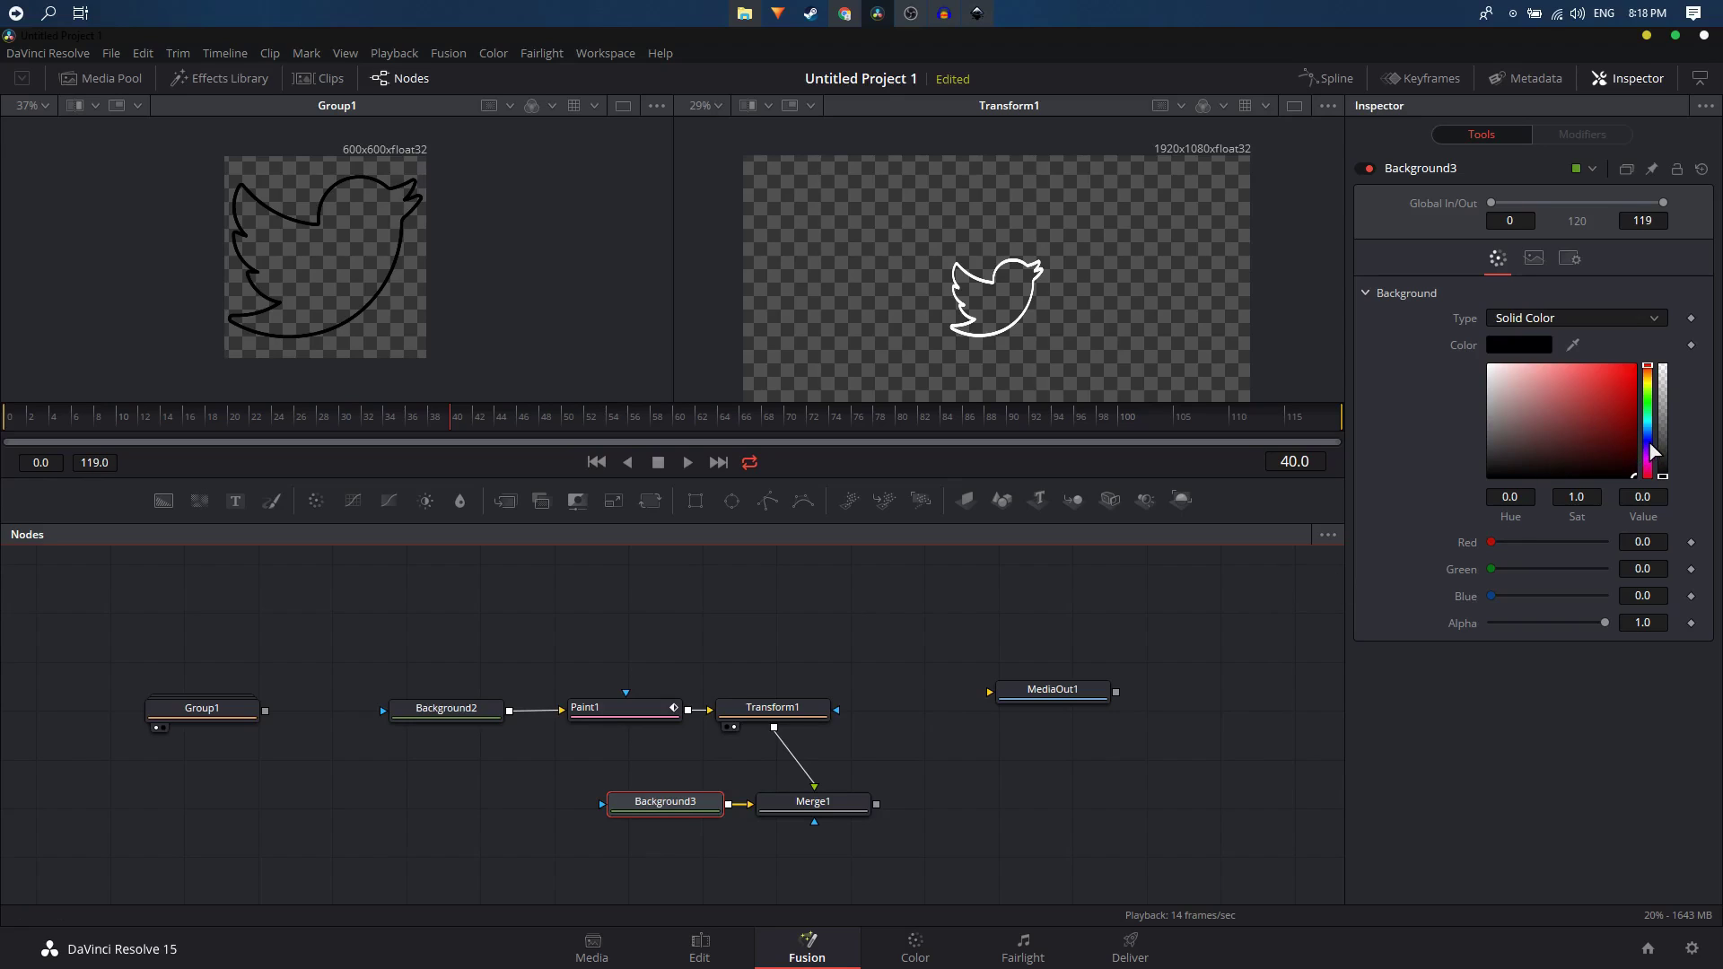
drag(1647, 459, 1623, 366)
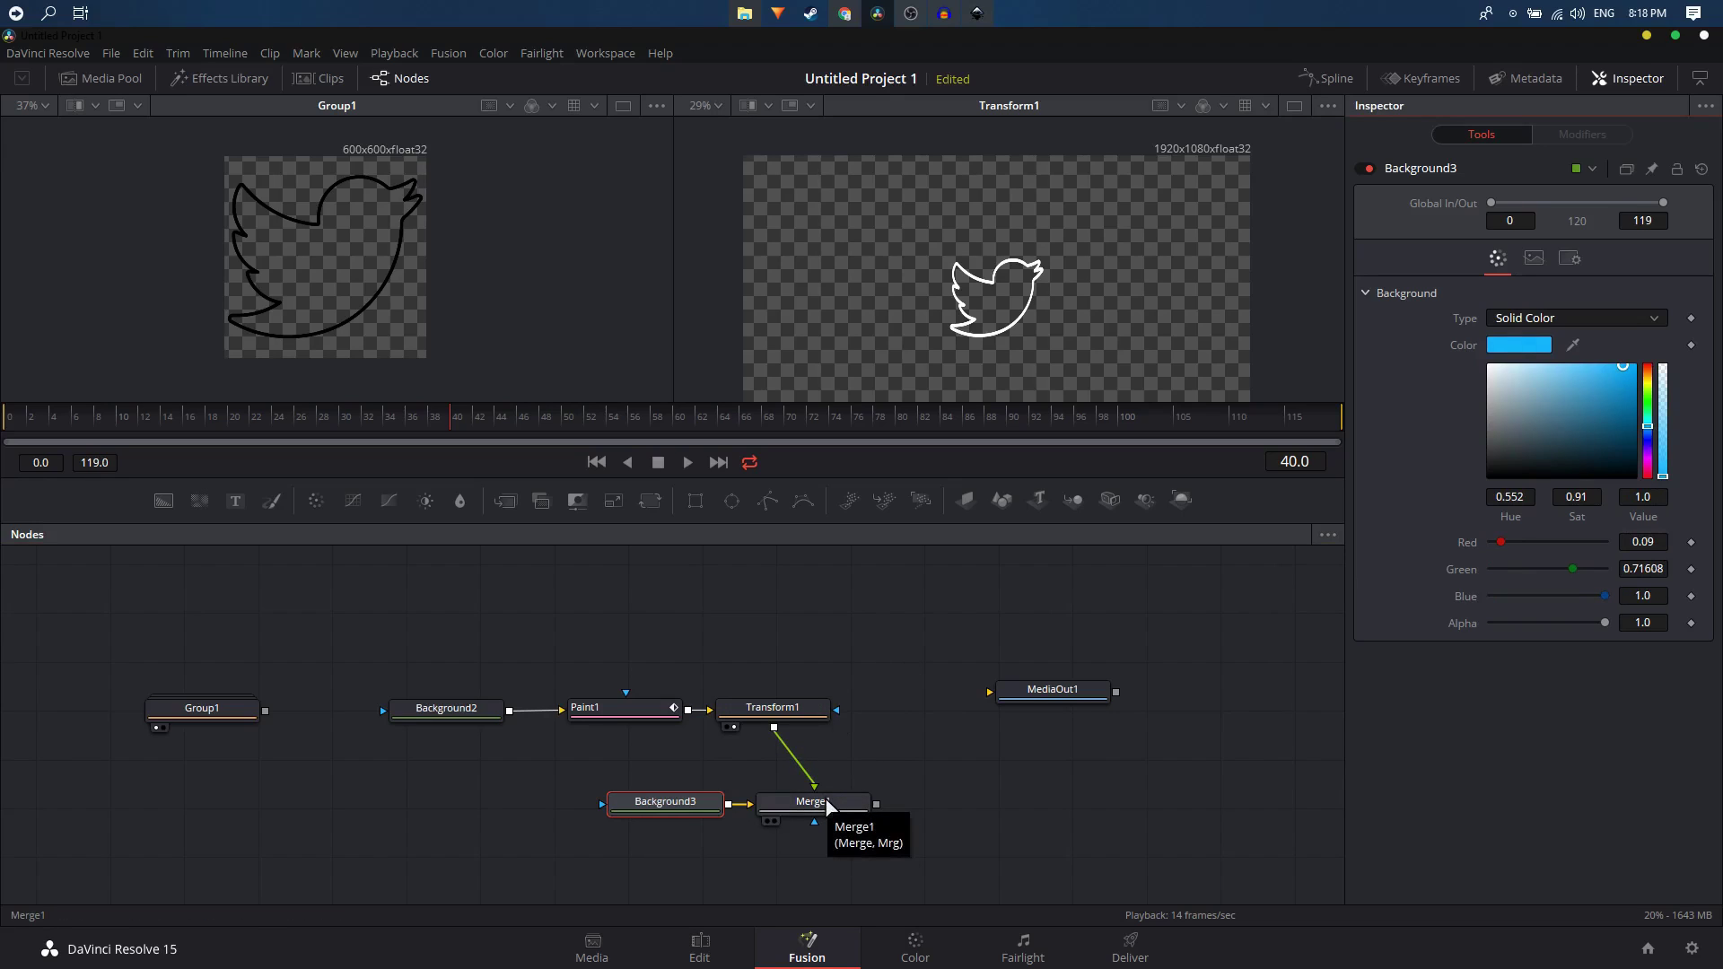
click(830, 805)
key(2)
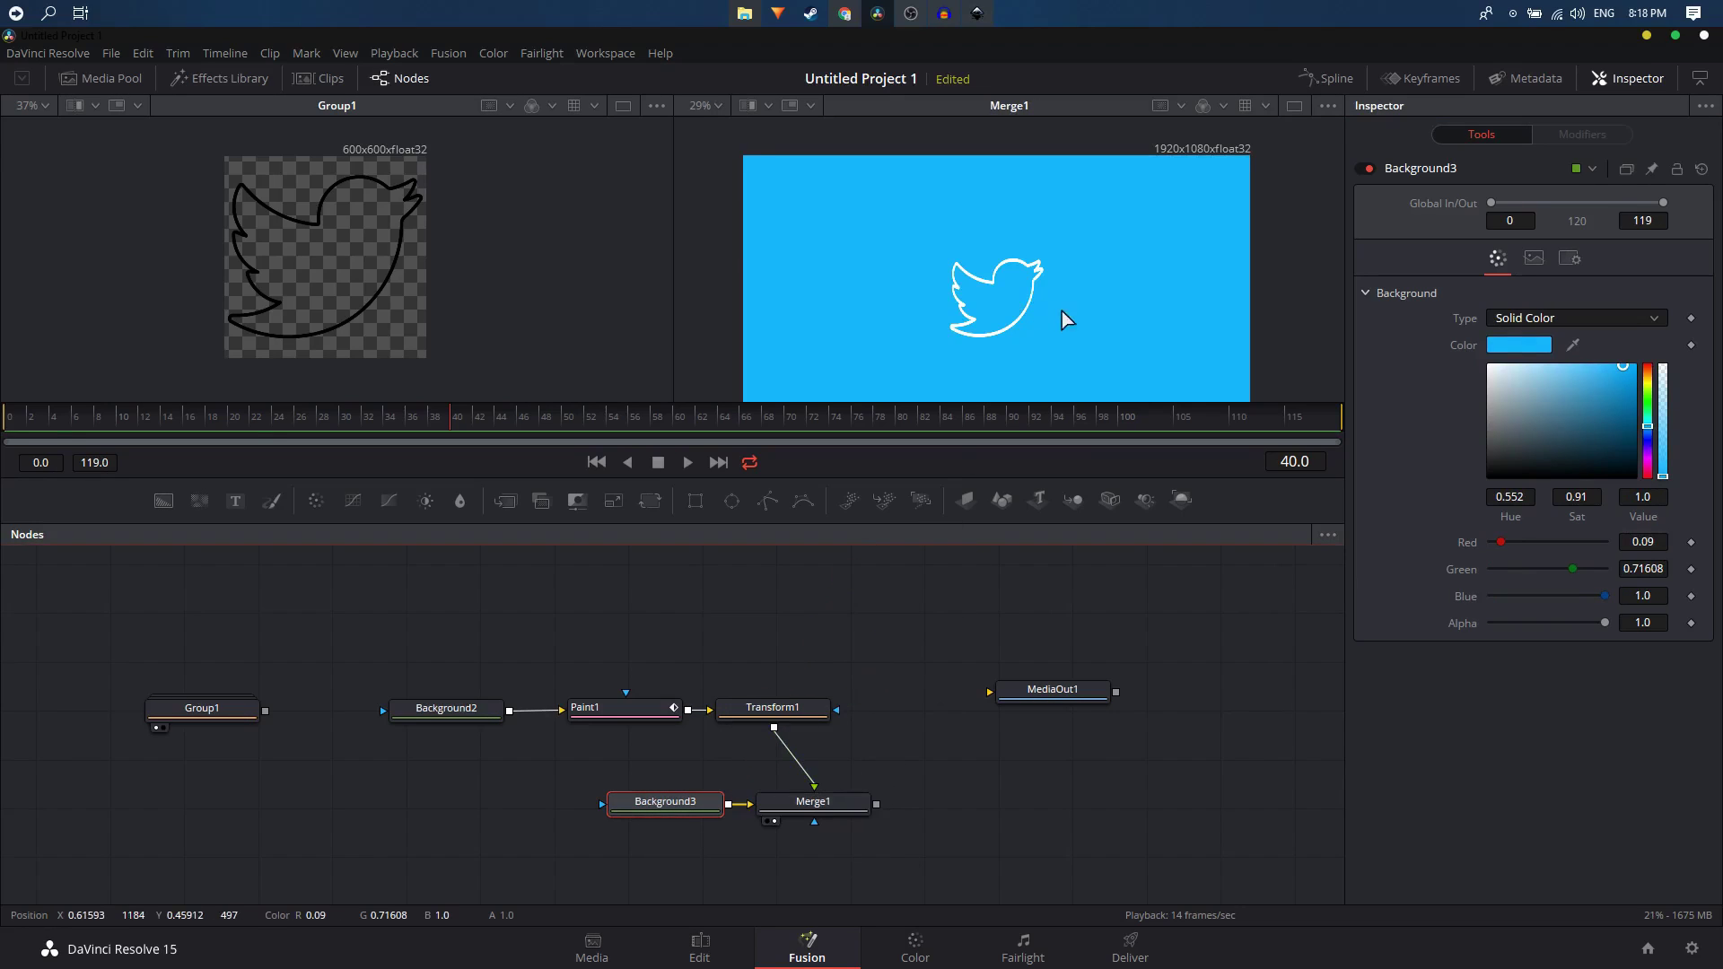
Step: Reduce the Paint1 stroke's brush size to 0.011
click(1060, 315)
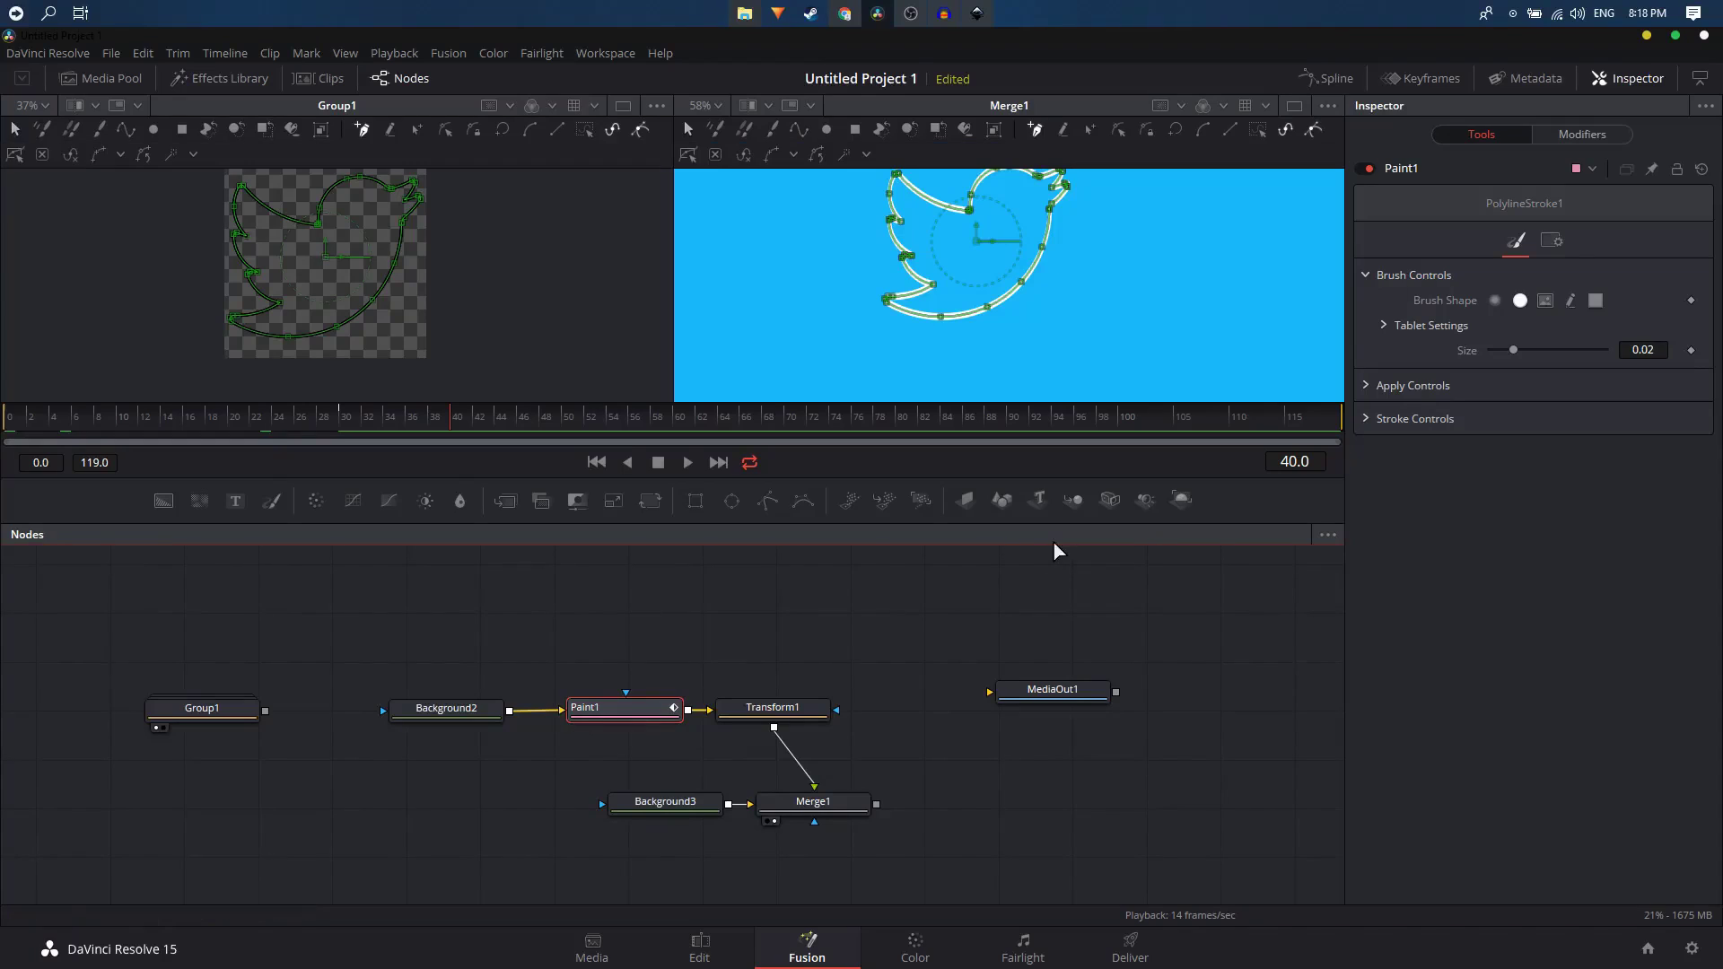
click(1513, 351)
drag(1511, 350, 1504, 350)
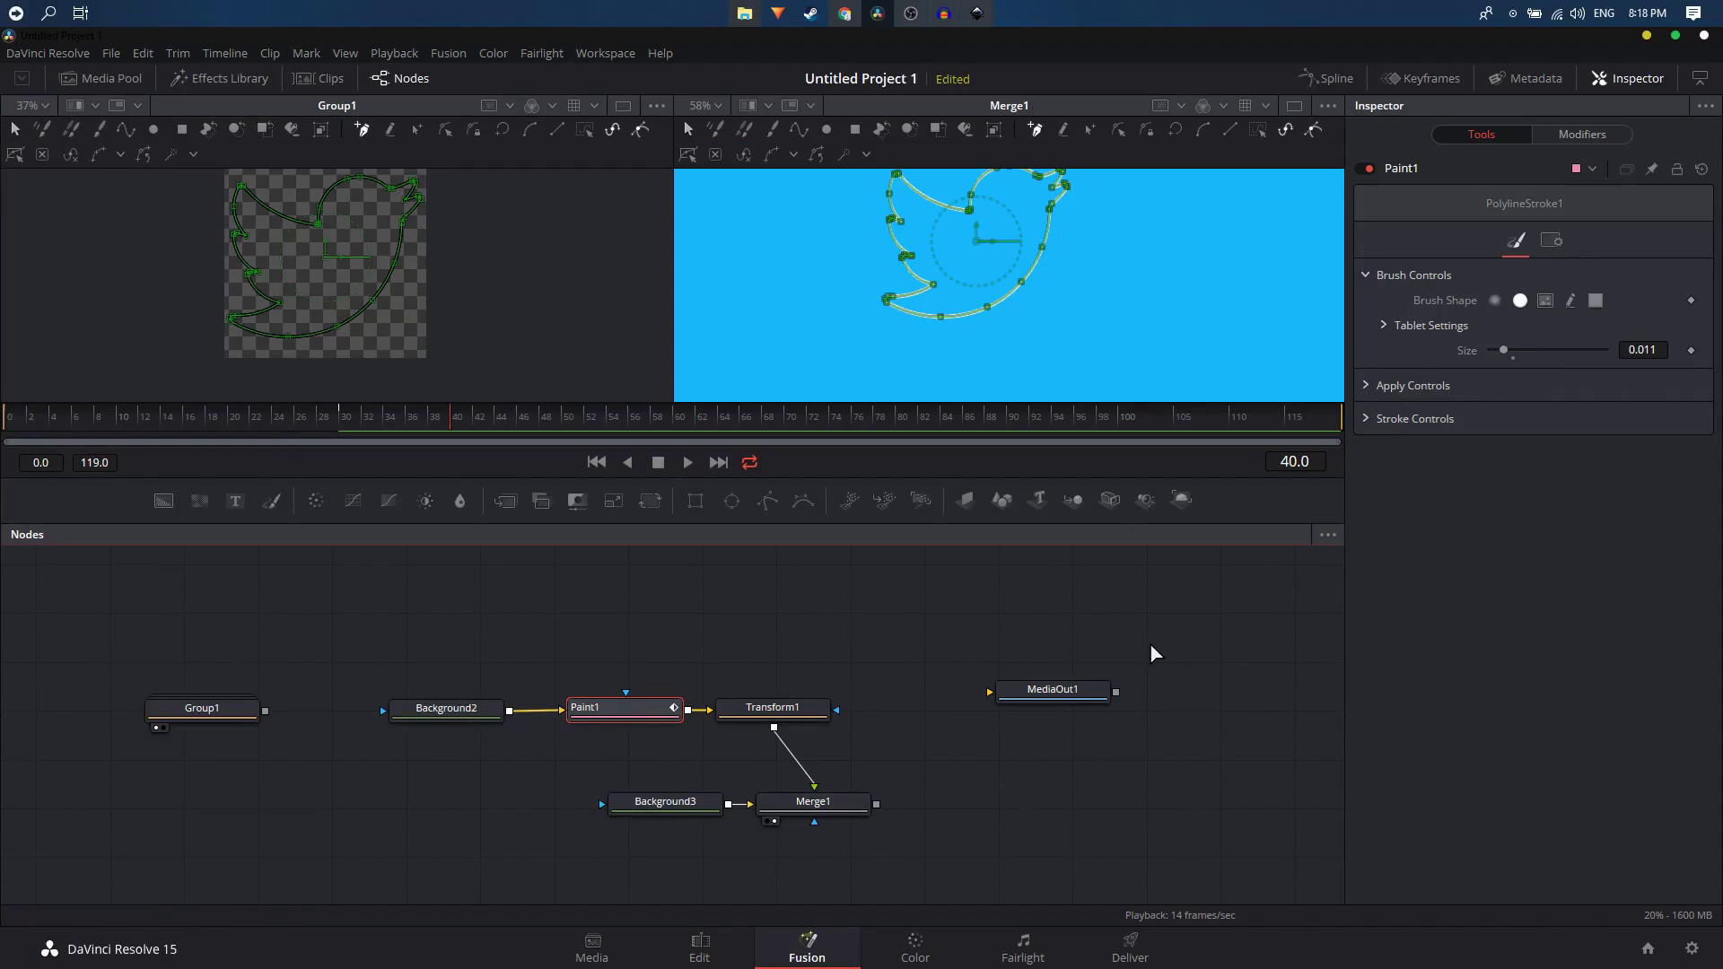
Step: Connect Merge1's output to MediaOut1 and display MediaOut1 in the right viewer
click(518, 807)
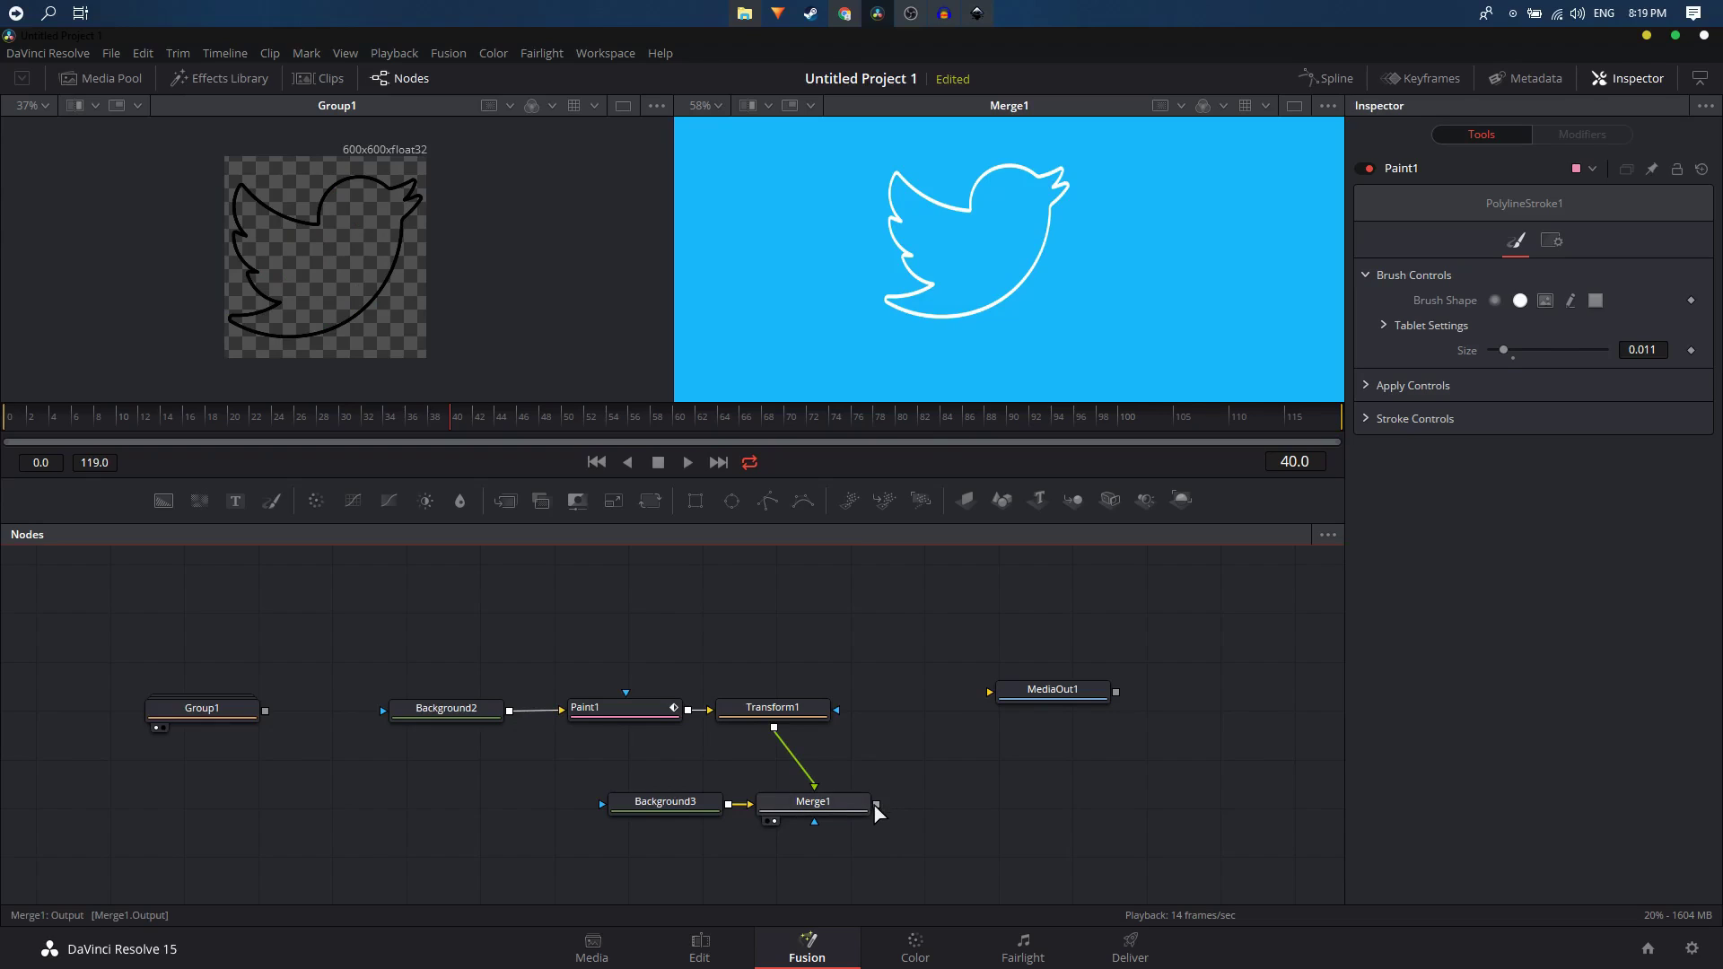
drag(875, 804, 1062, 315)
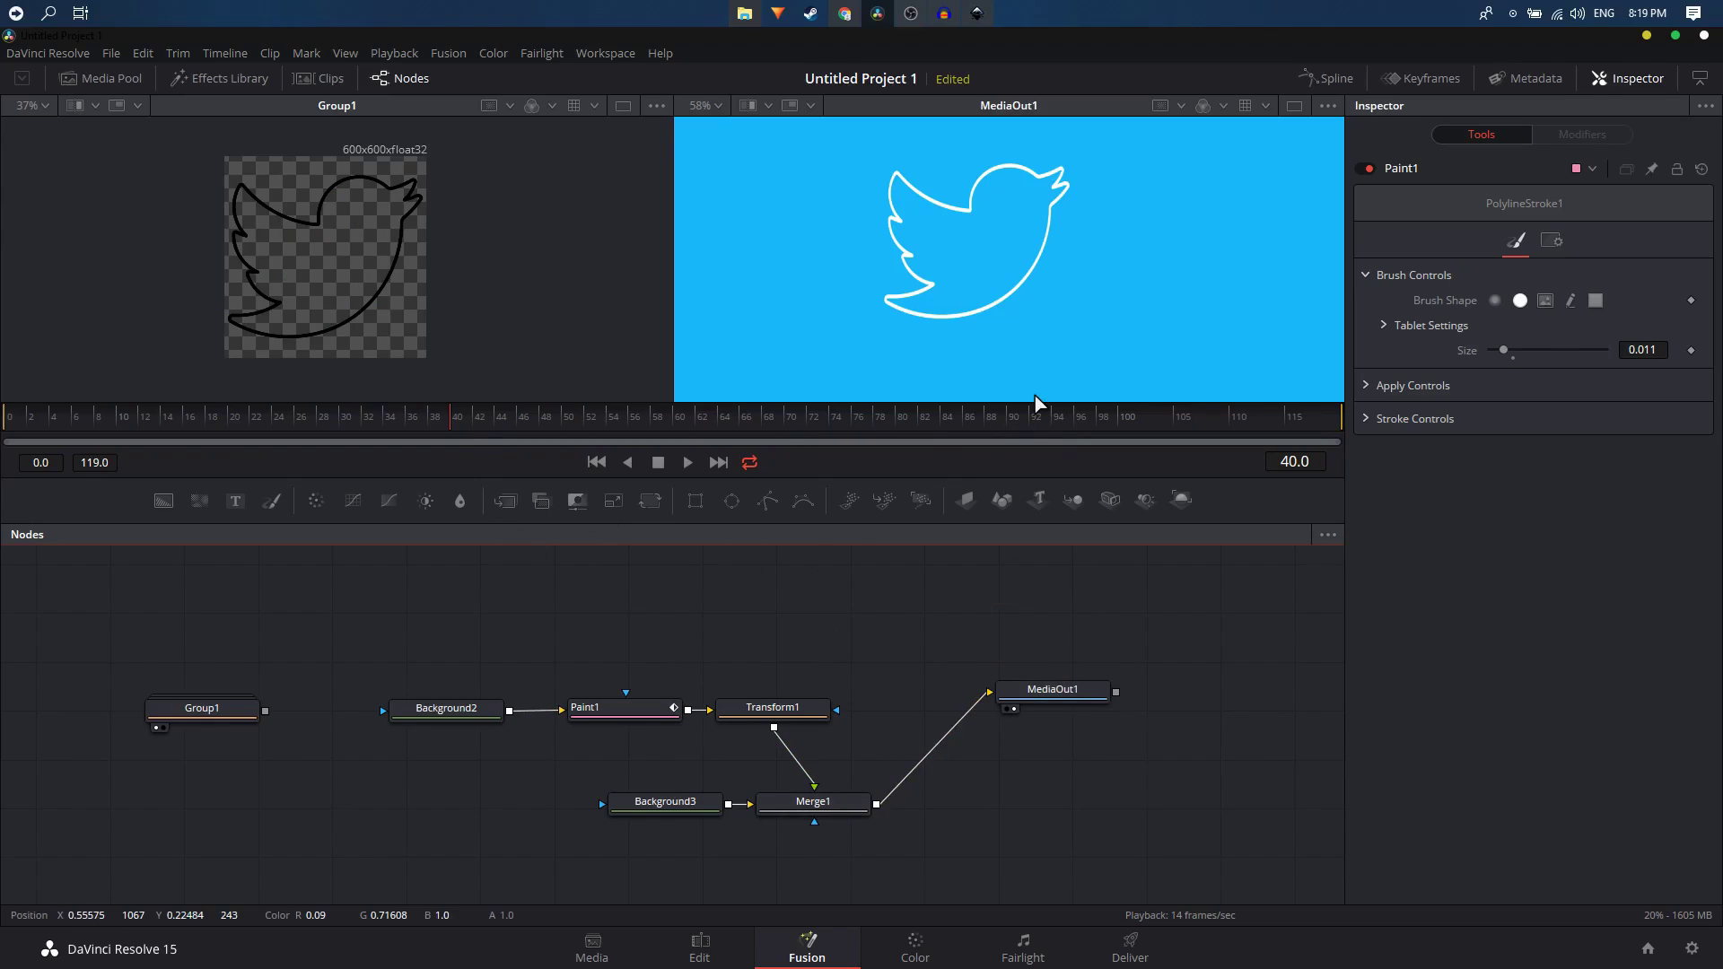
Step: Show the Paint1 stroke's End curve in the spline editor and fit it to the graph
click(1334, 79)
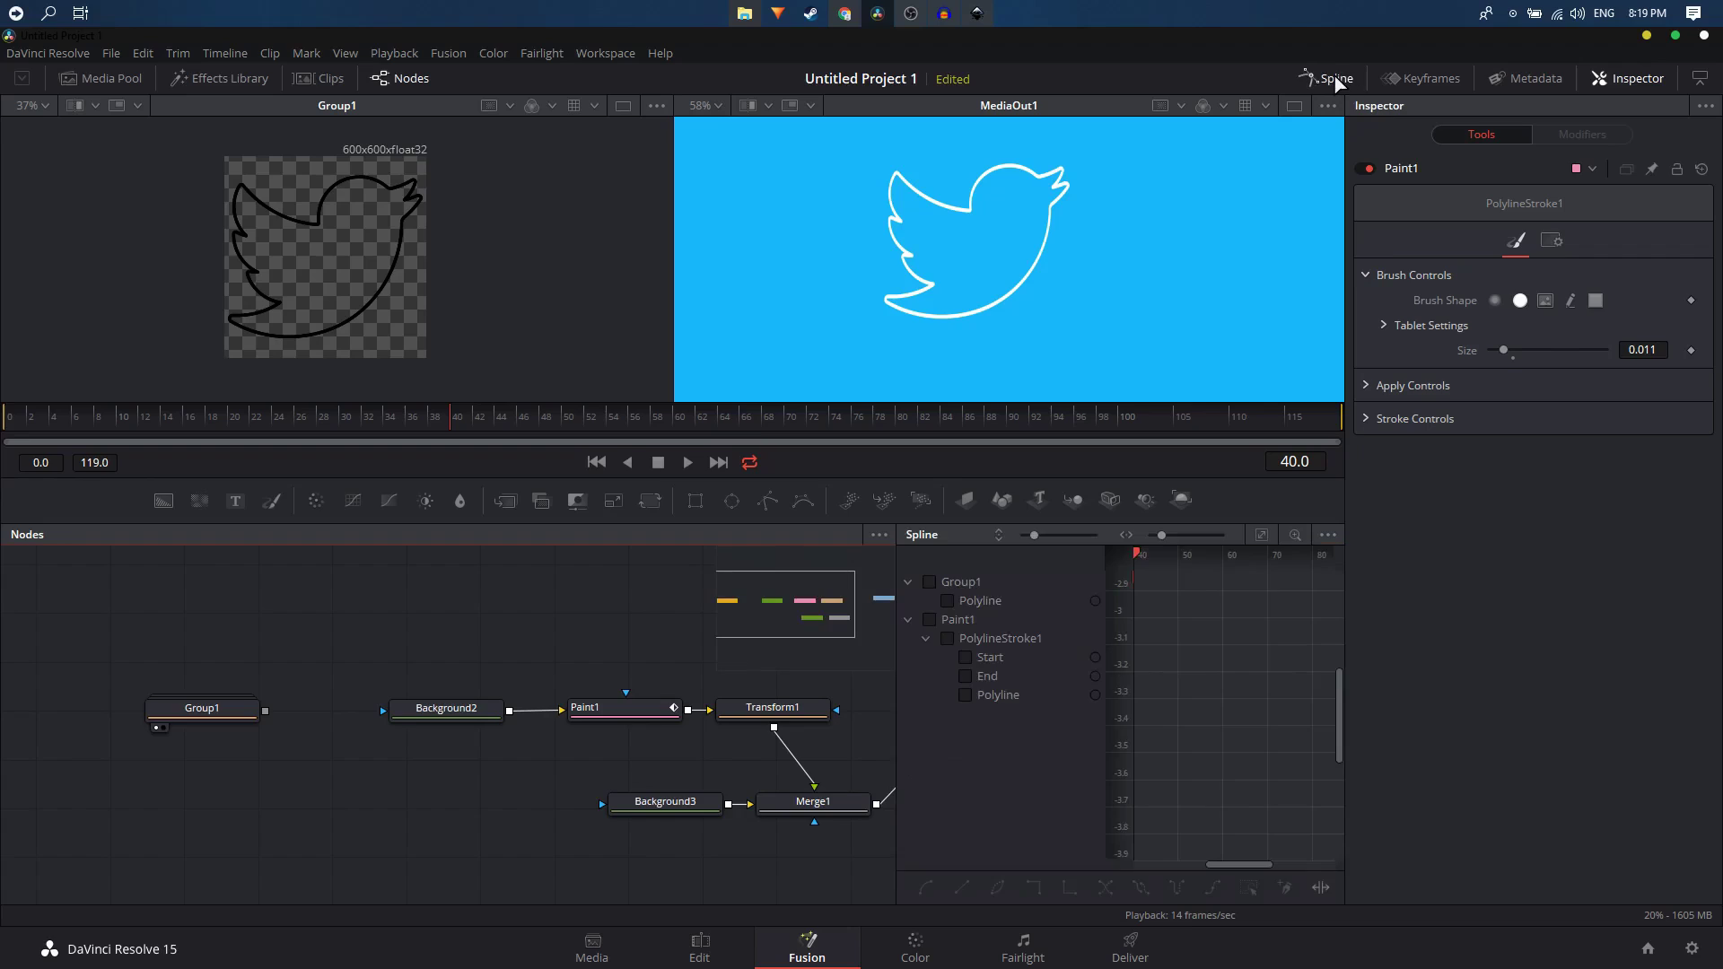
click(966, 675)
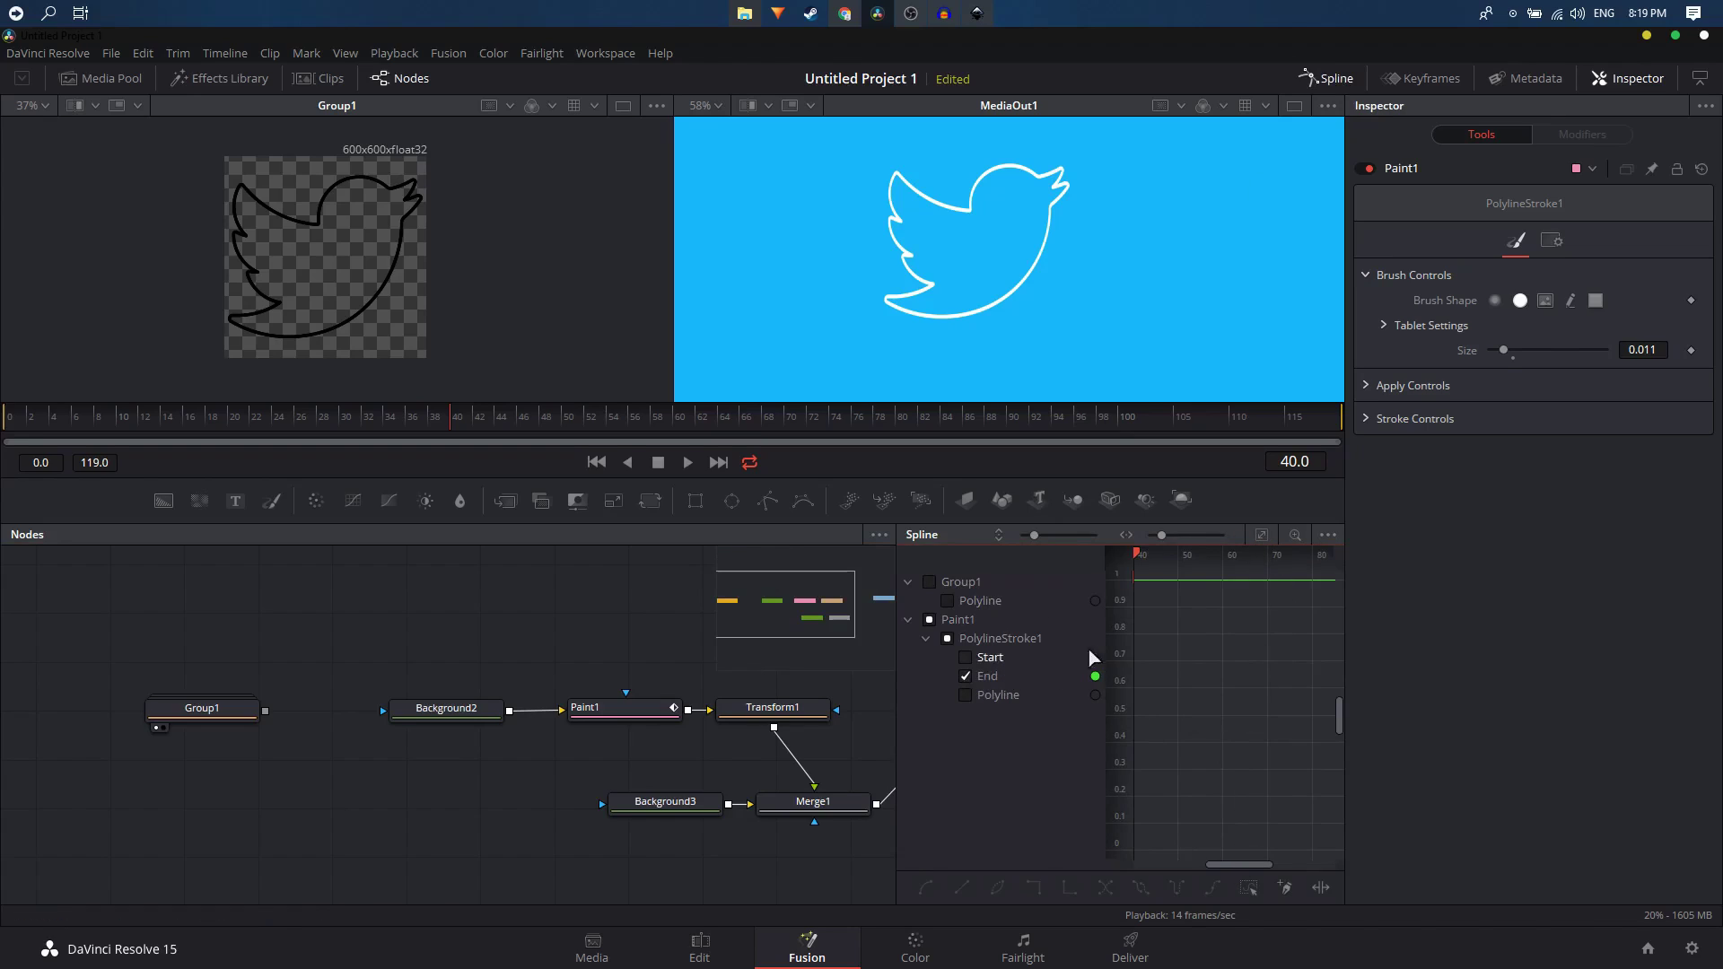
click(1260, 536)
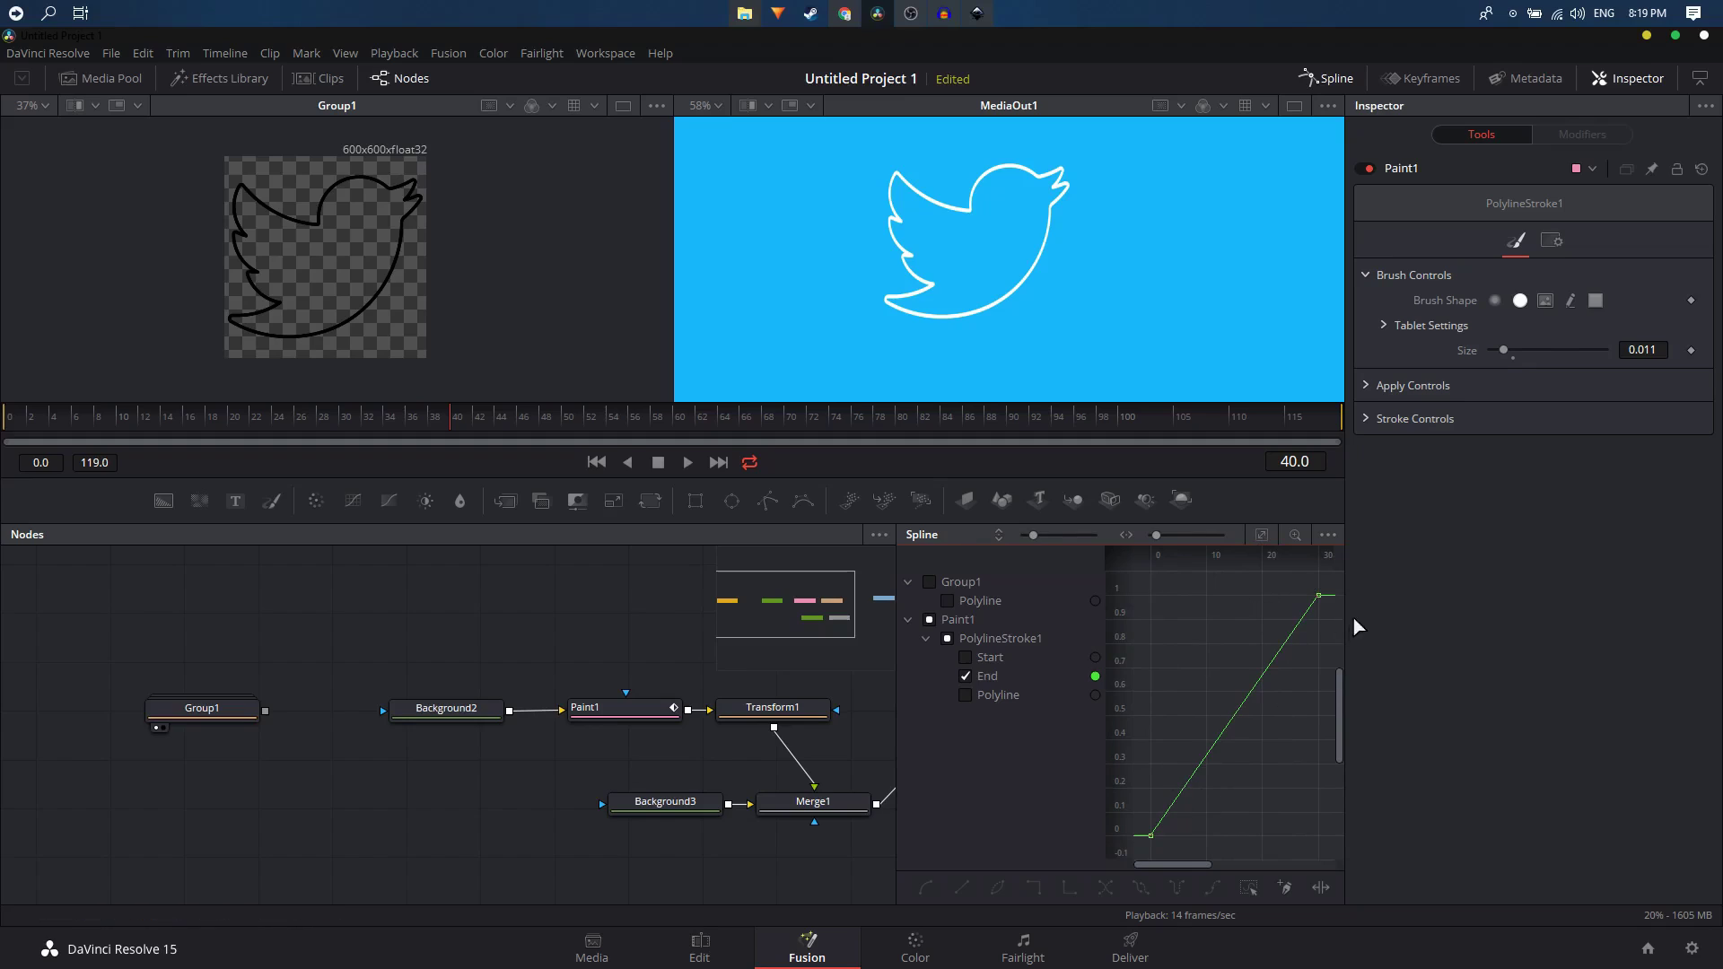
Step: Smooth both End keyframes and extend the frame 30 keyframe's handle back to about frame 0 for a long ease-out
drag(1146, 859, 1330, 591)
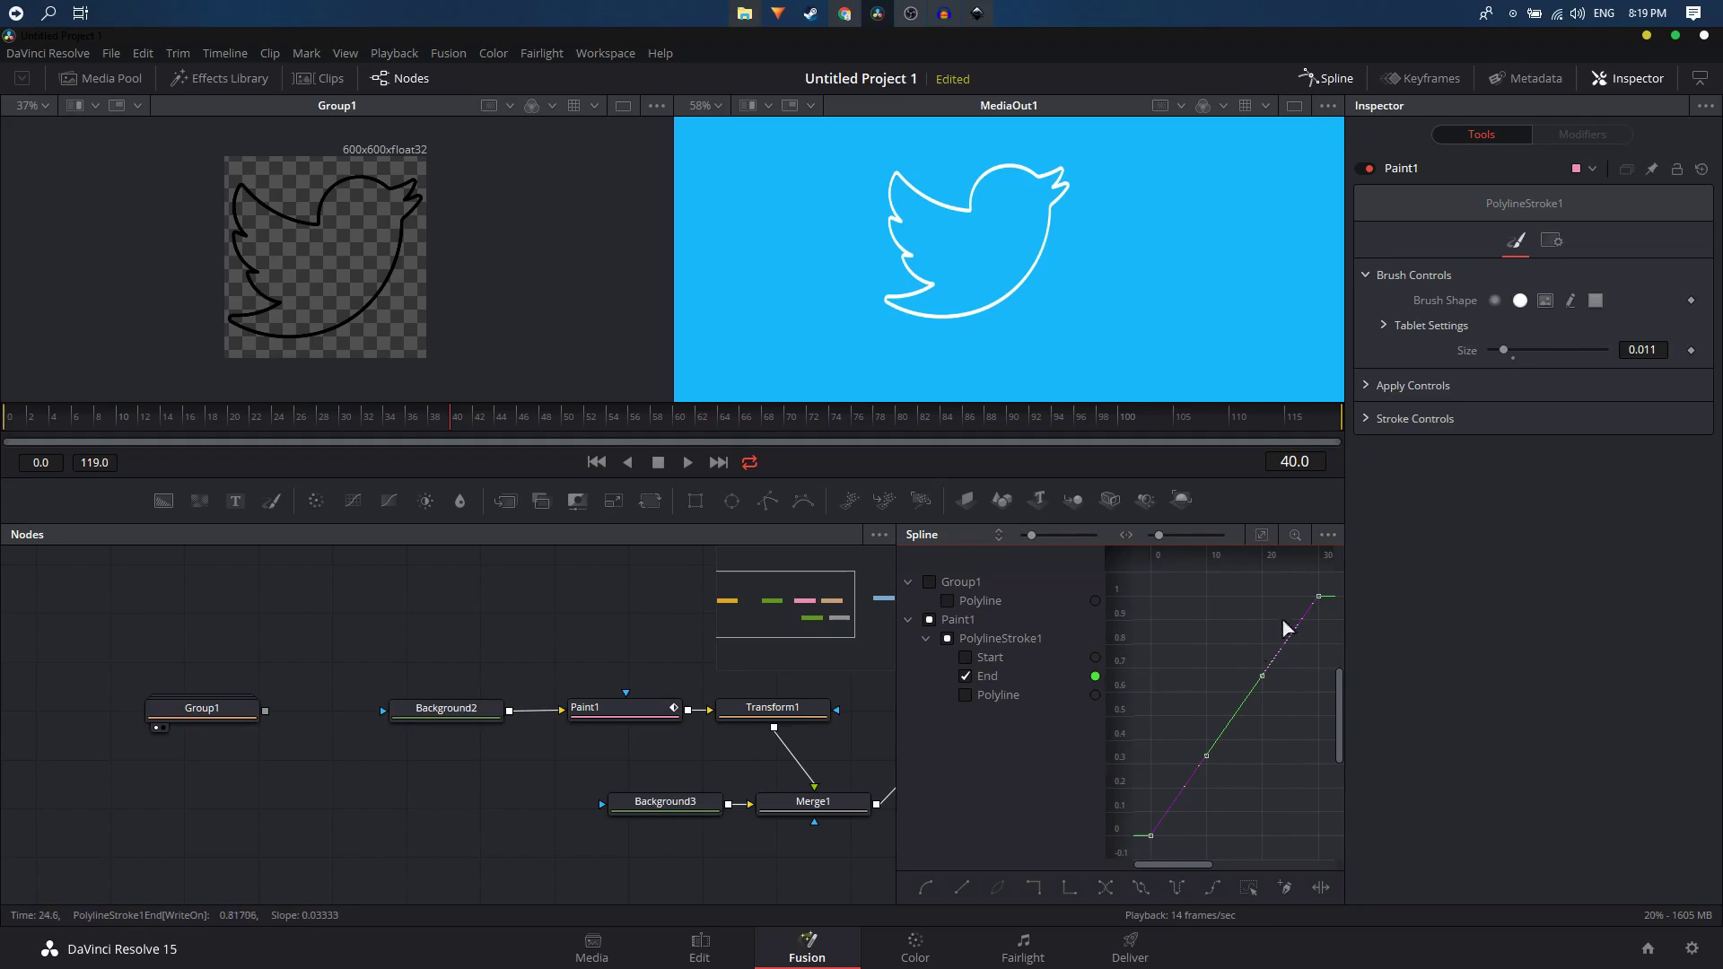
click(928, 888)
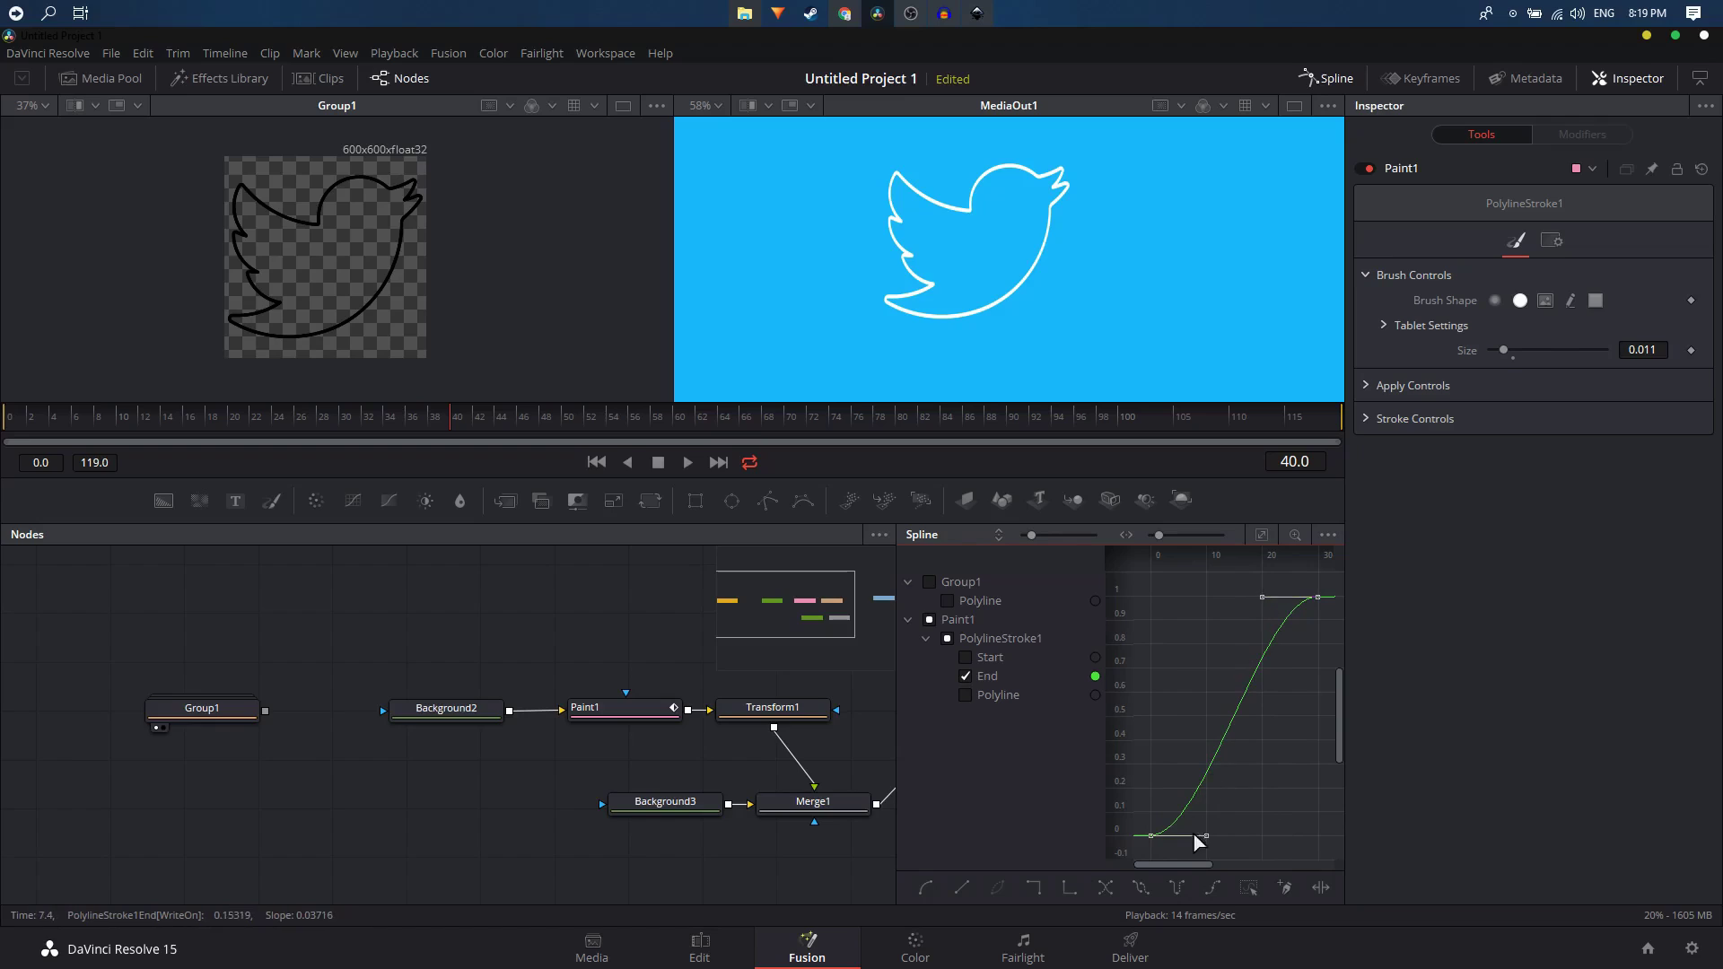
drag(1263, 597, 1141, 604)
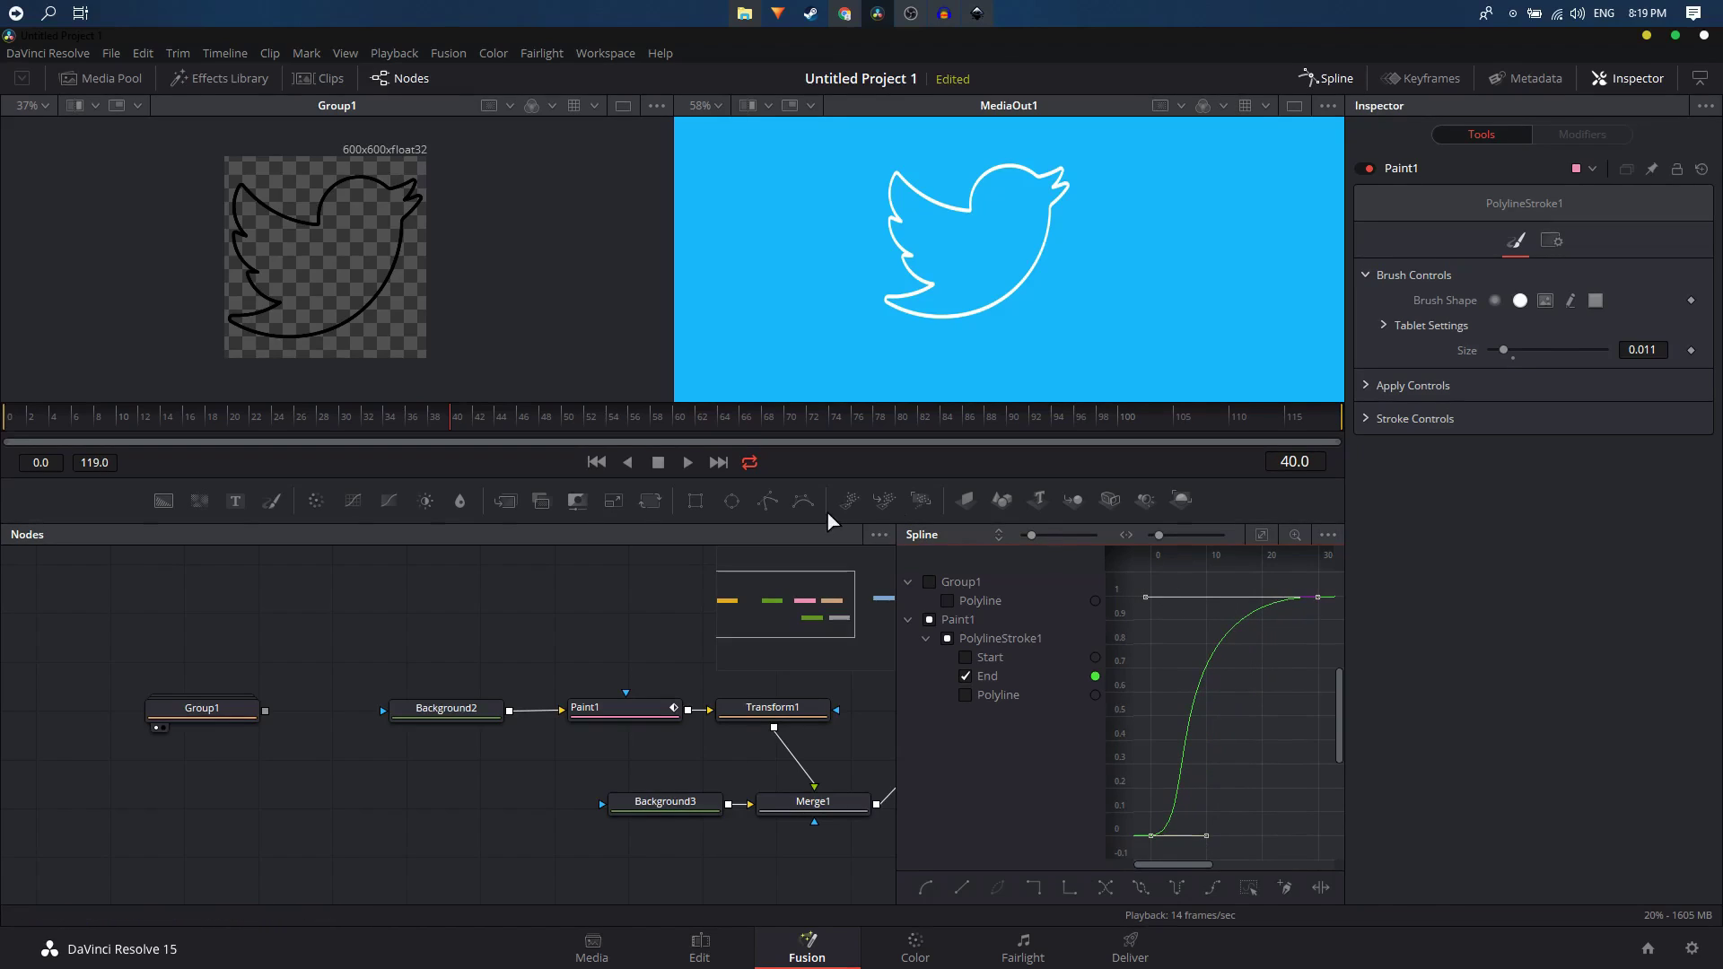
Step: Play the logo stroke animation from frame 0 to review the long ease-out timing
click(36, 422)
click(404, 599)
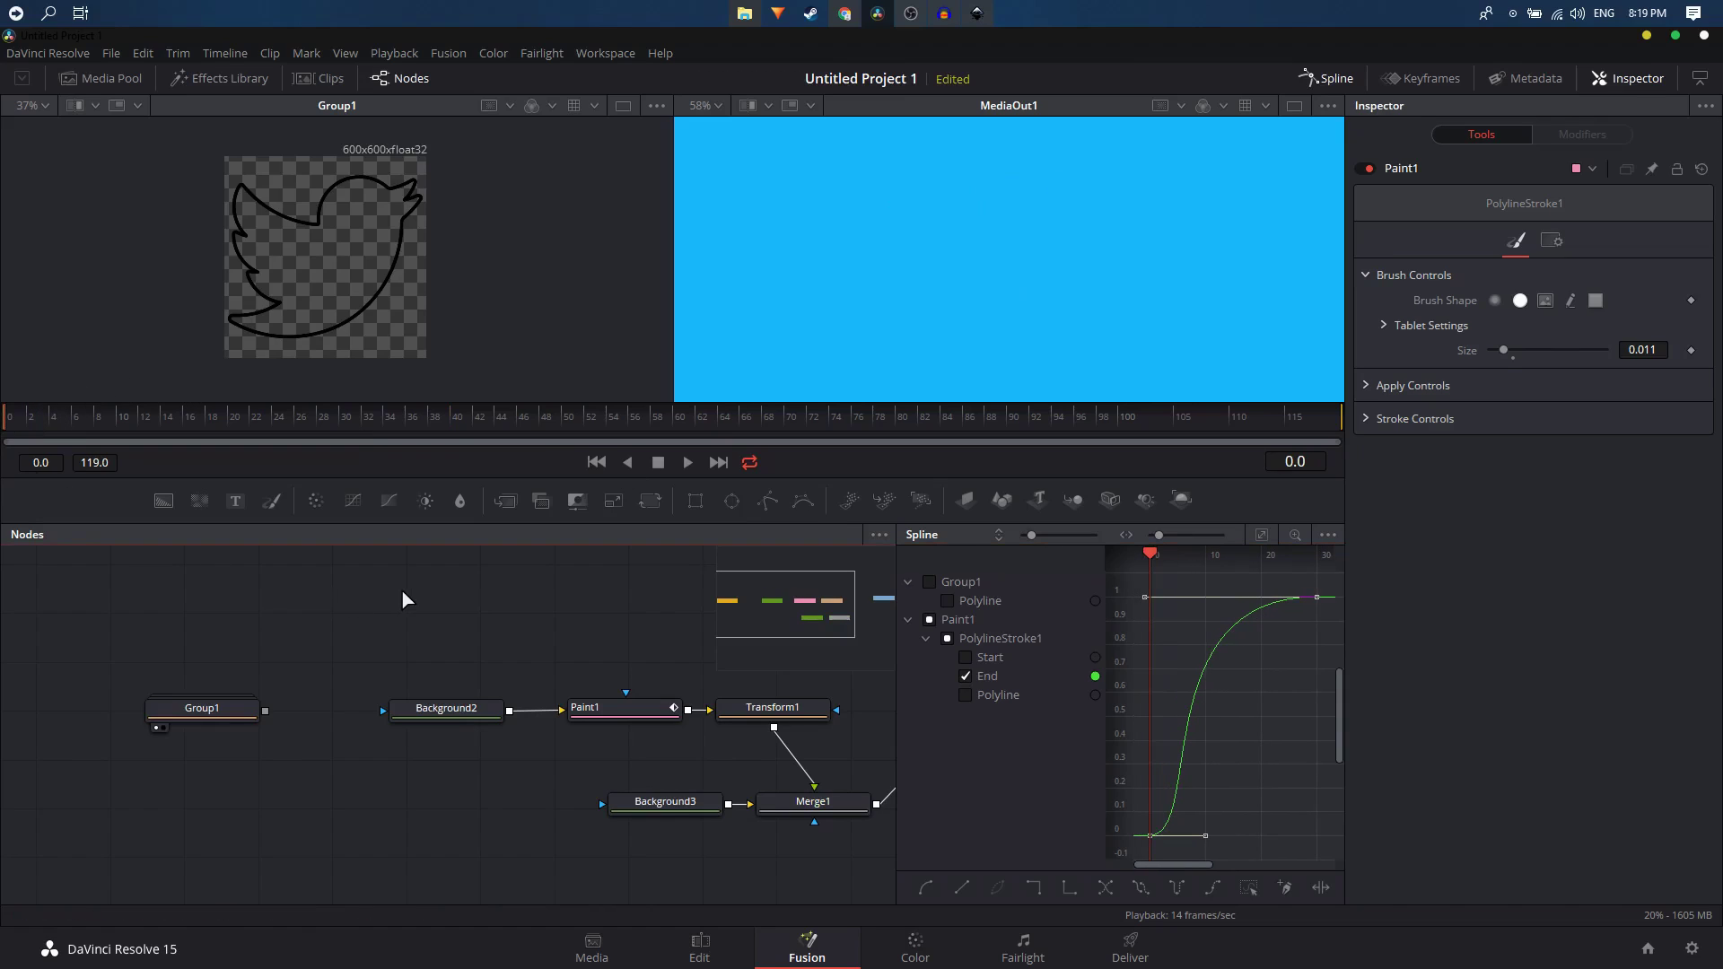
key(space)
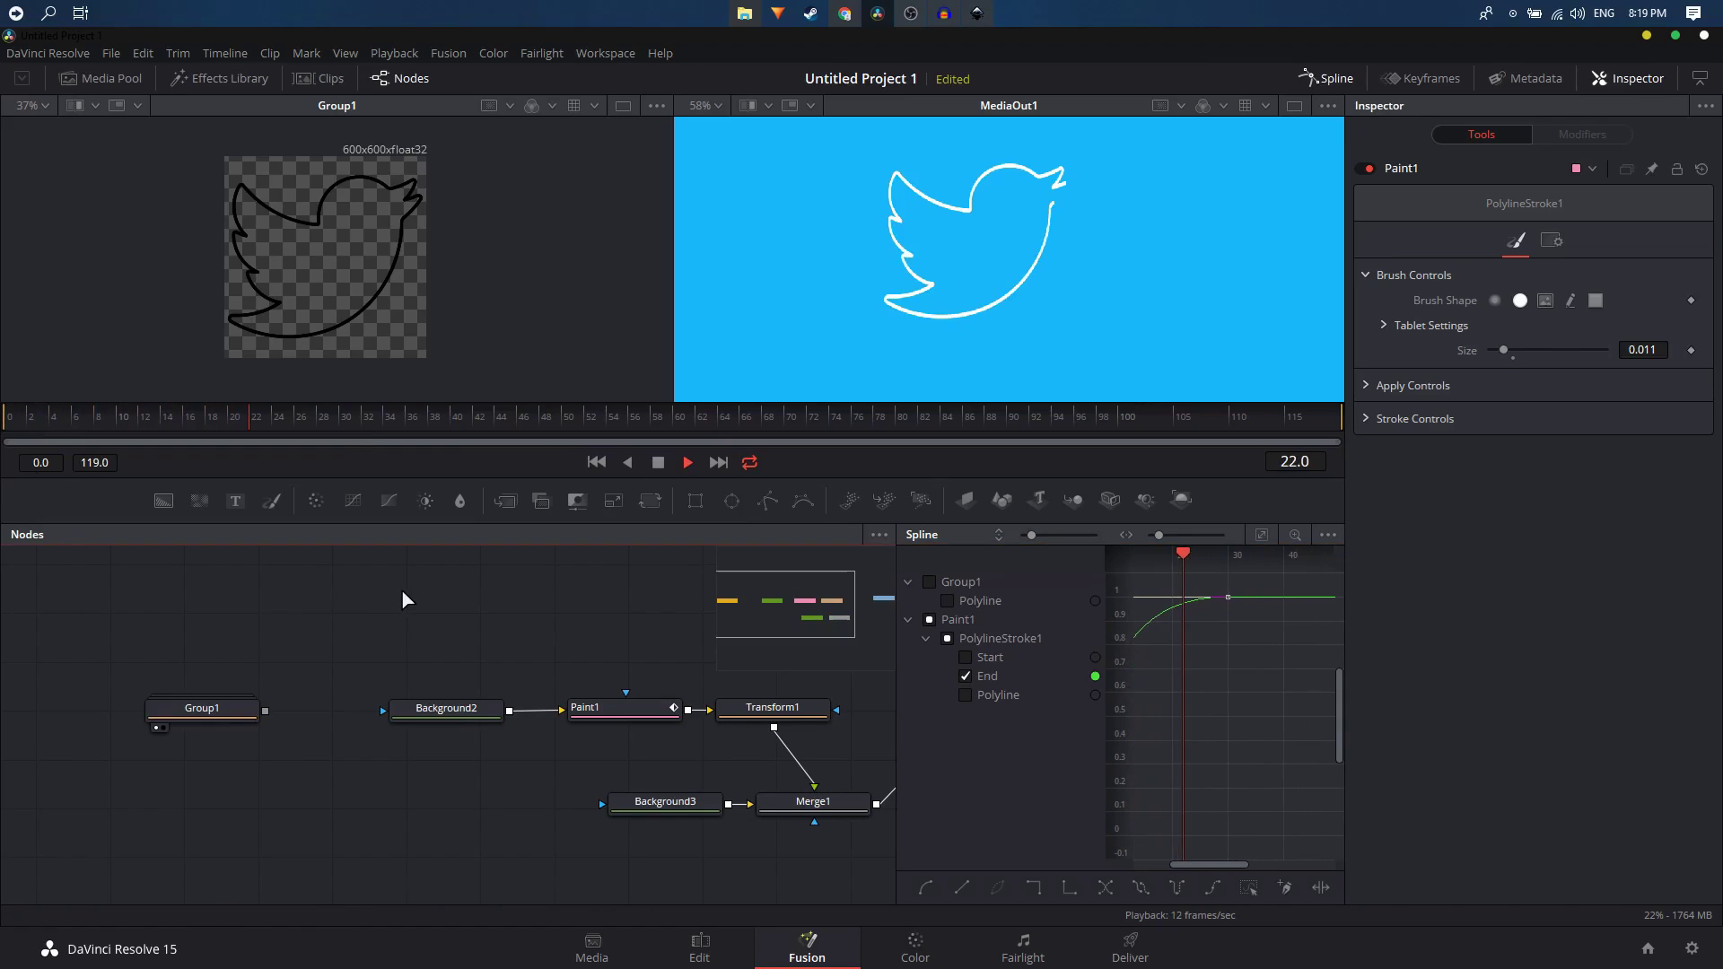
key(space)
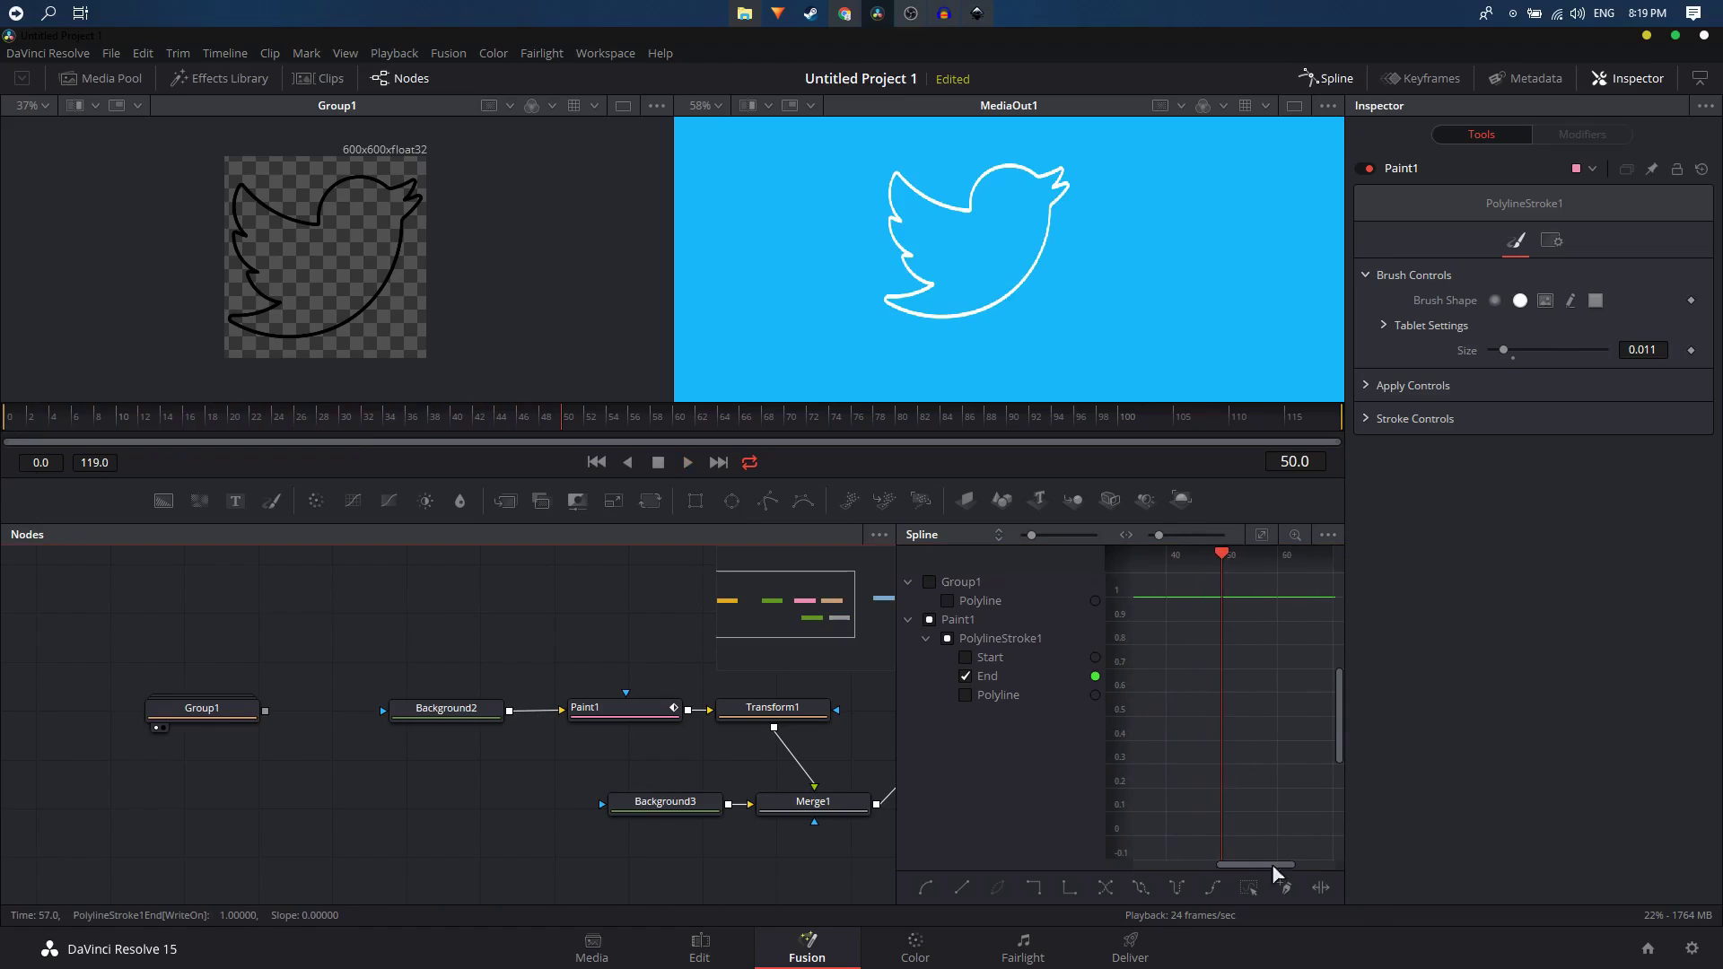
Step: Reset both End keyframes to smooth, then extend the start handle to about frame 24 and the end handle back to about frame 7
drag(1229, 866, 1182, 866)
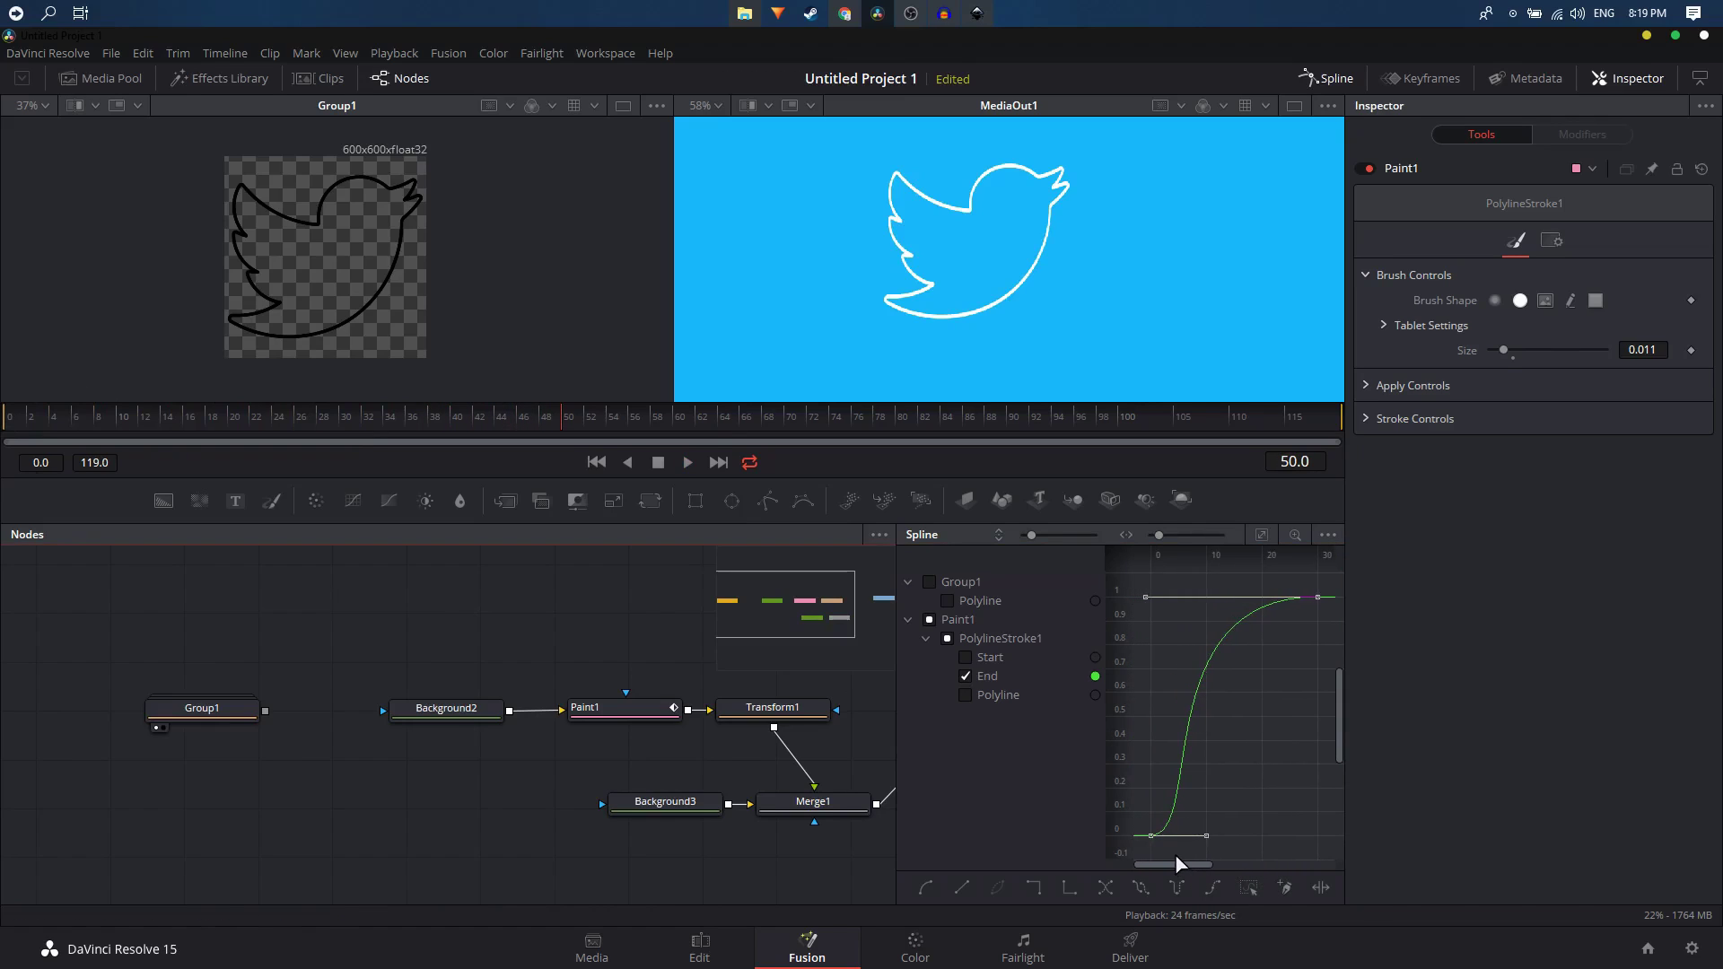
key(shift+s)
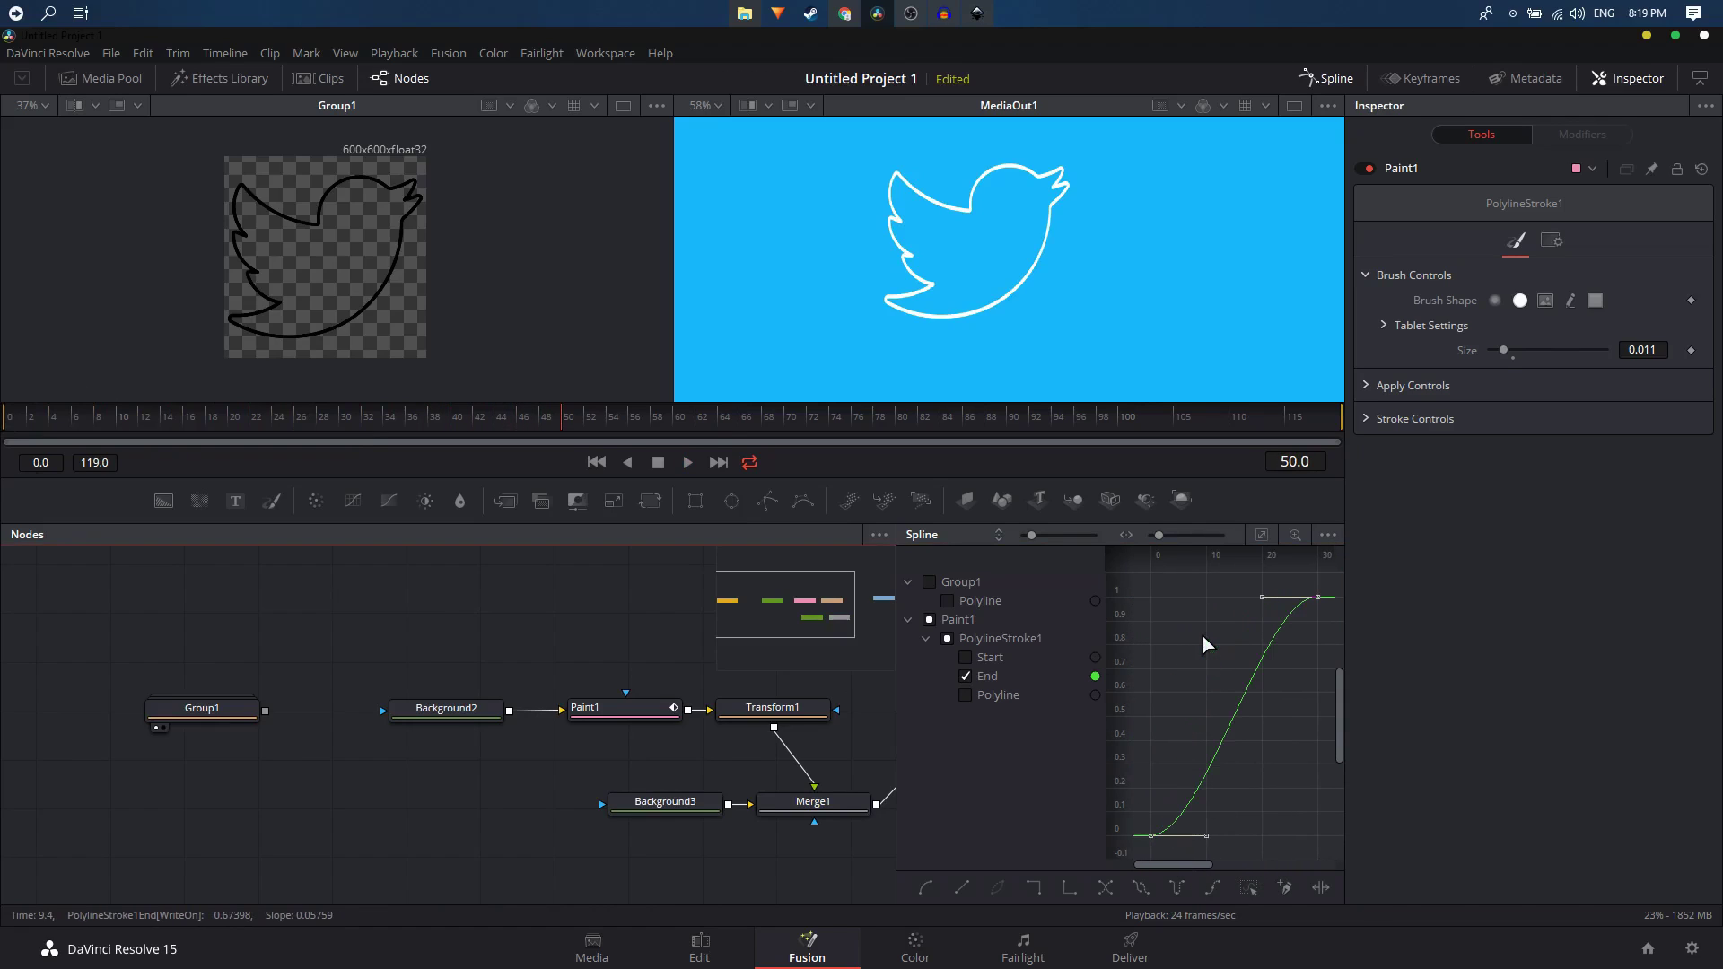
drag(1207, 836, 1285, 836)
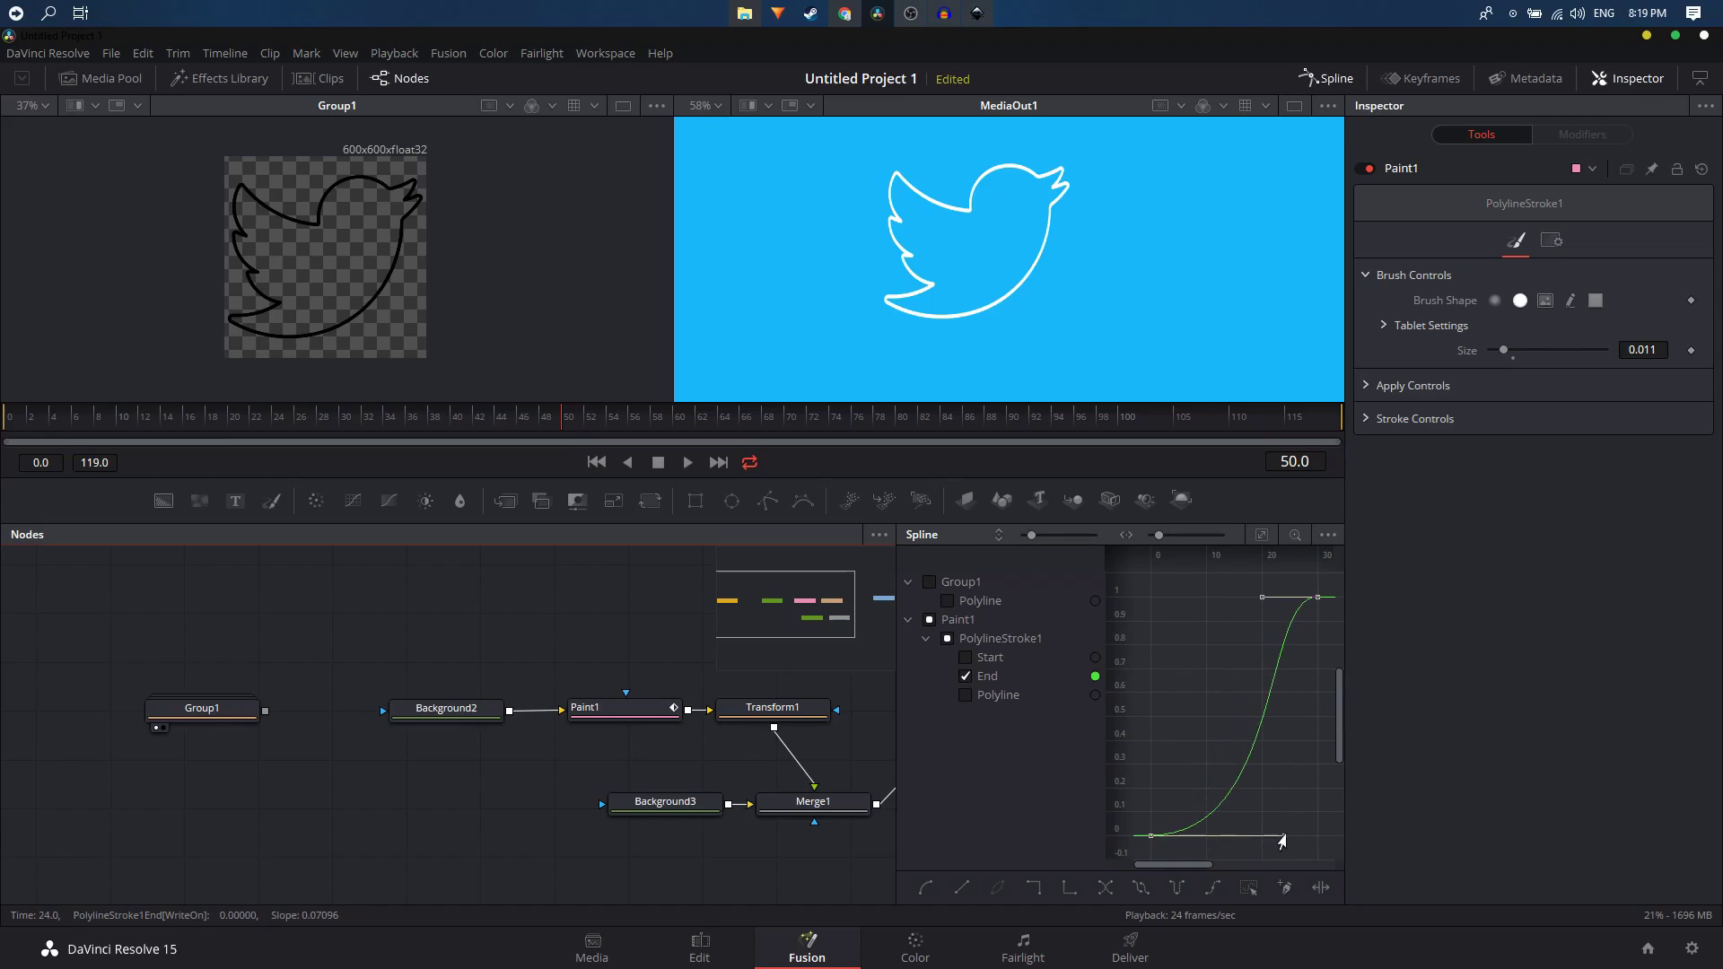
drag(1262, 596, 1190, 597)
Step: Replay the logo stroke animation from frame 0 with its reshaped easing and view the whole MediaOut1 frame
key(Home)
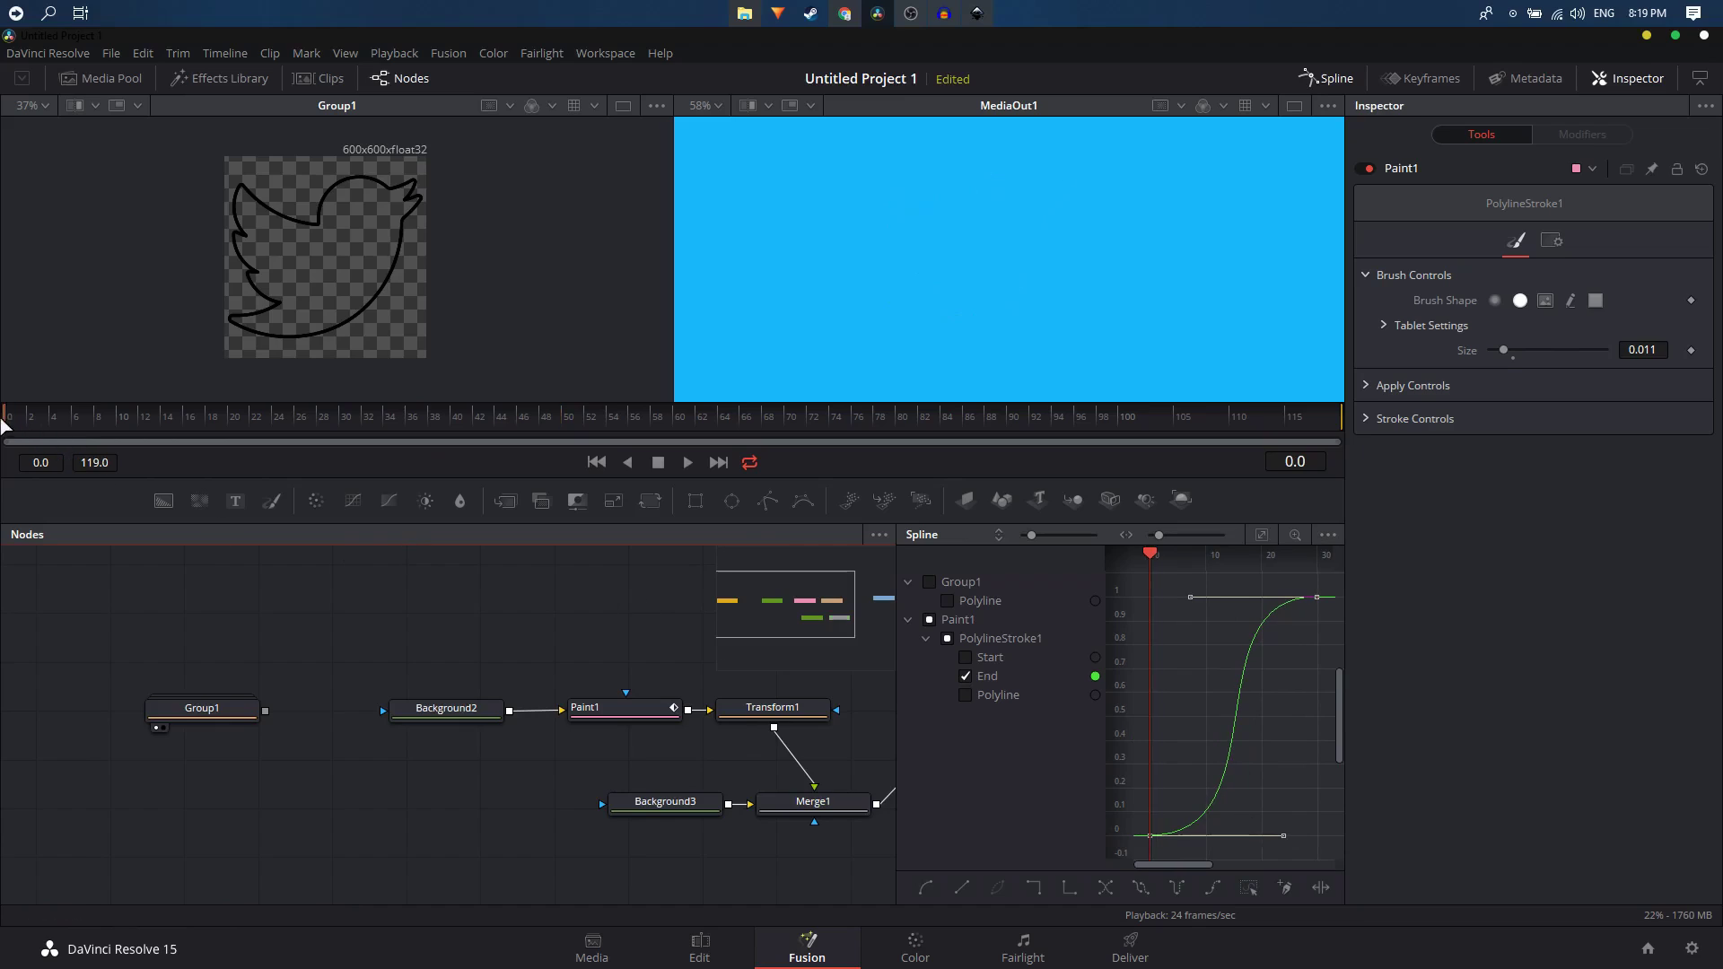
key(space)
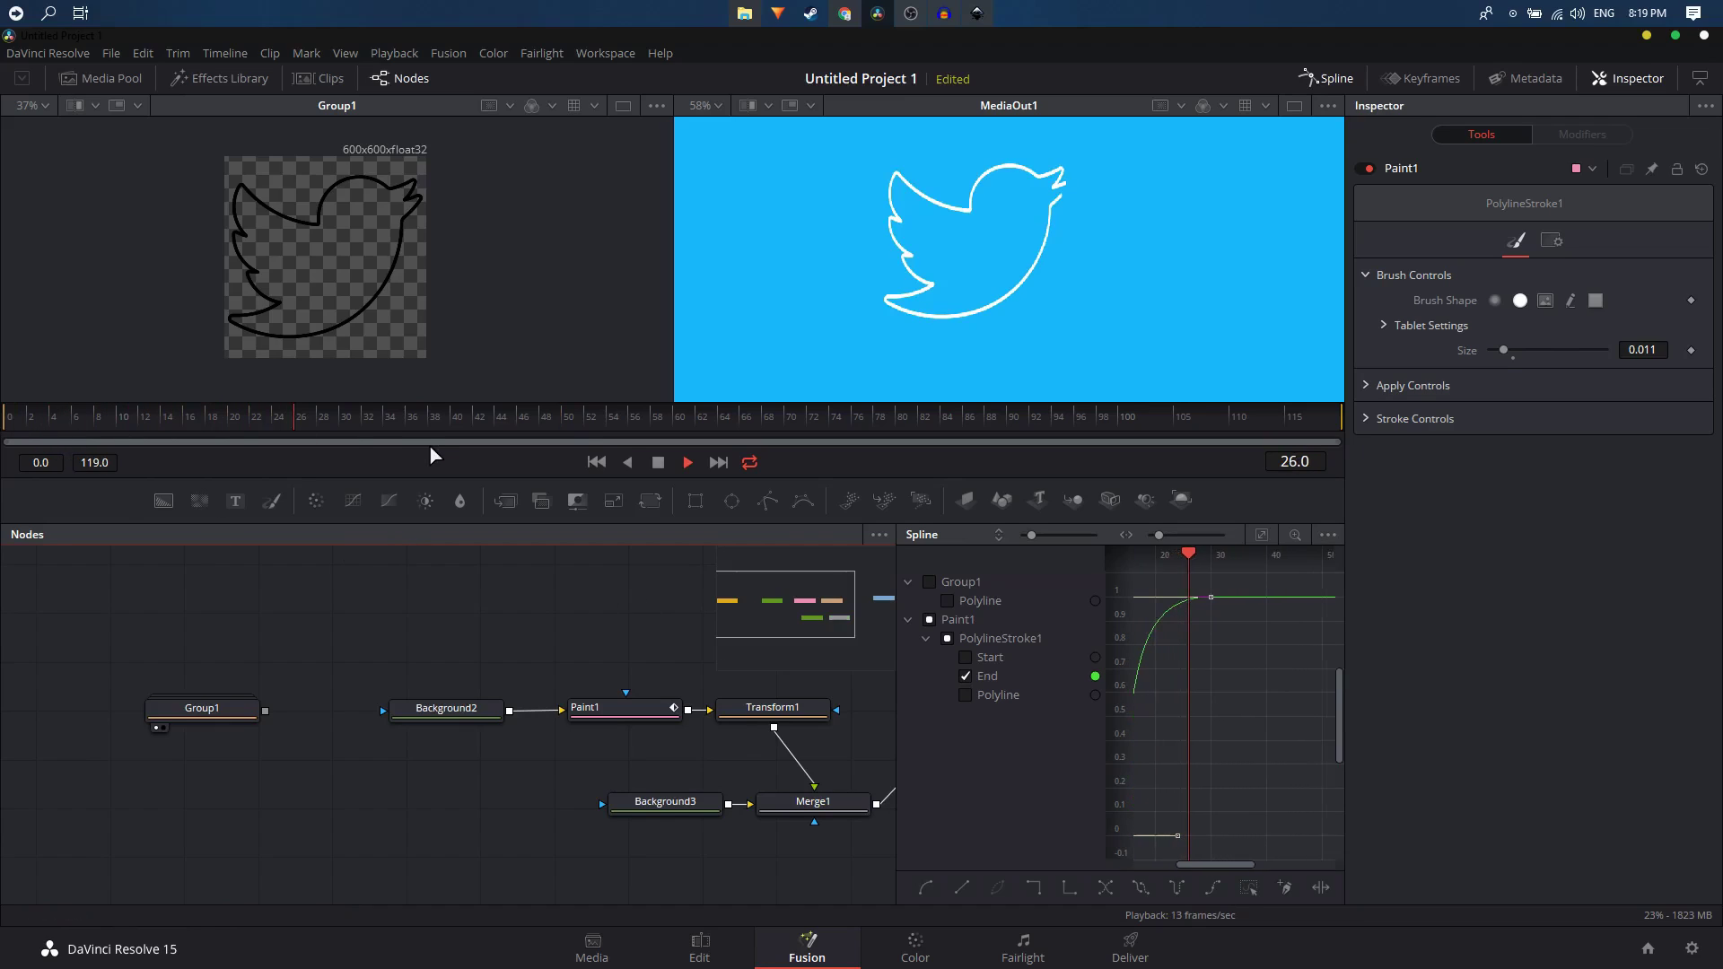
key(space)
scroll(1102, 287, down, 2)
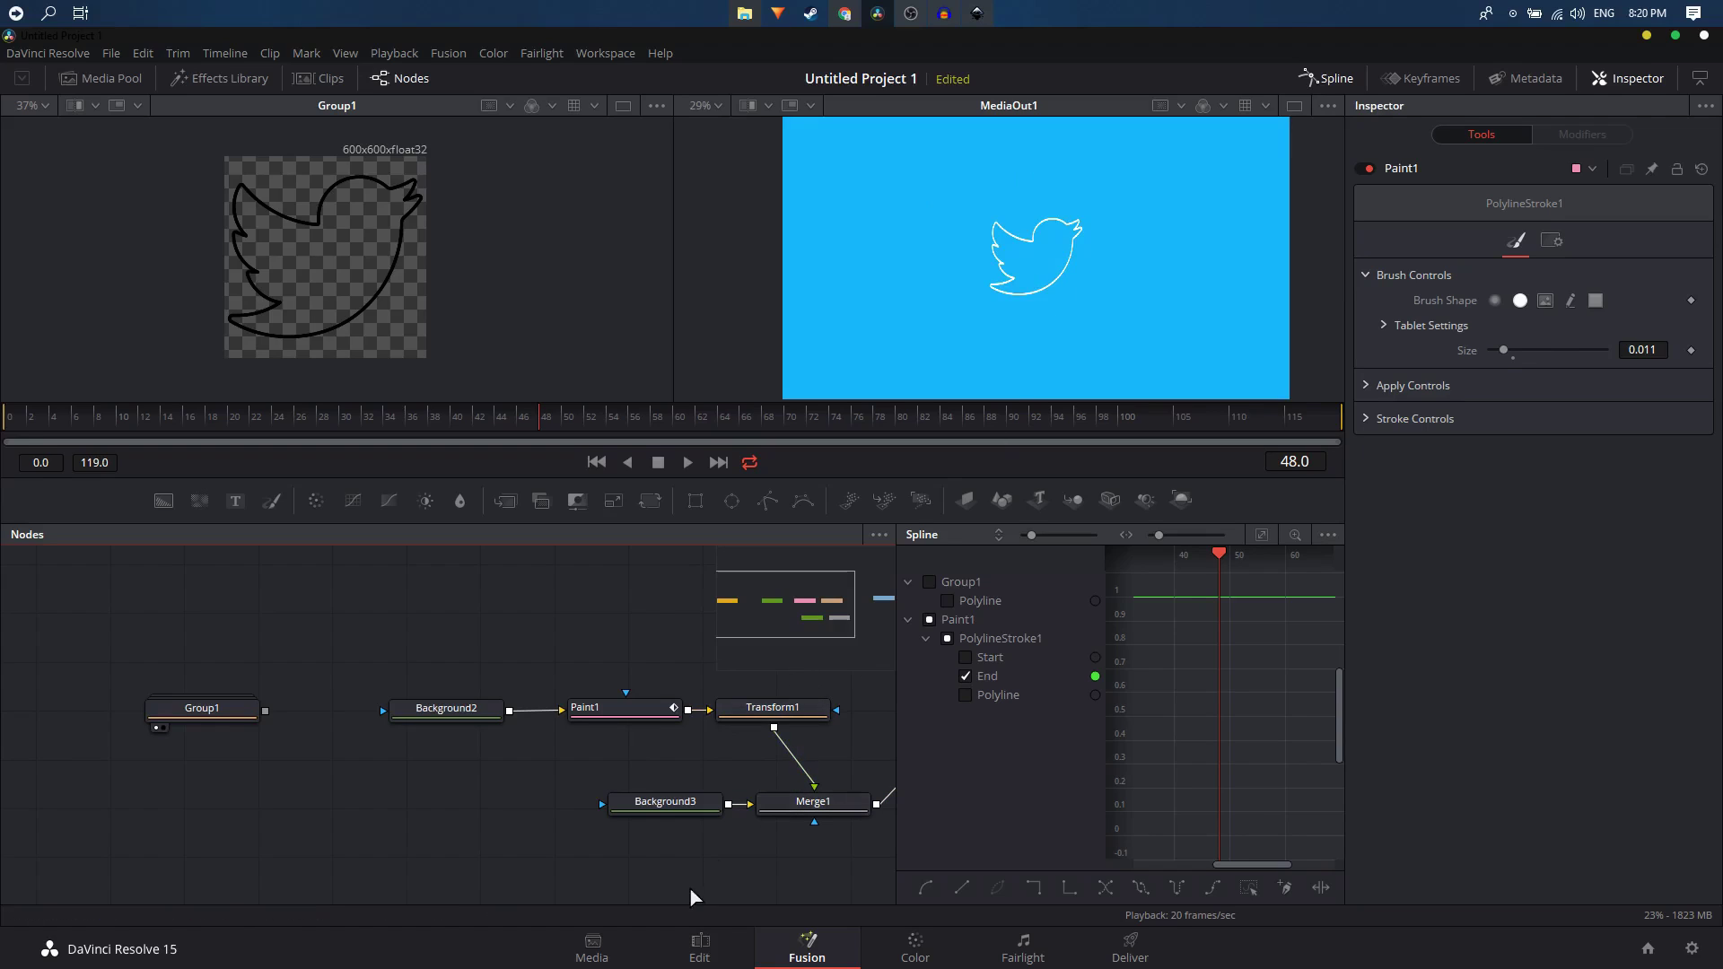
Step: Switch to the Edit page and play Timeline 1 from its start to check the finished logo animation
click(700, 947)
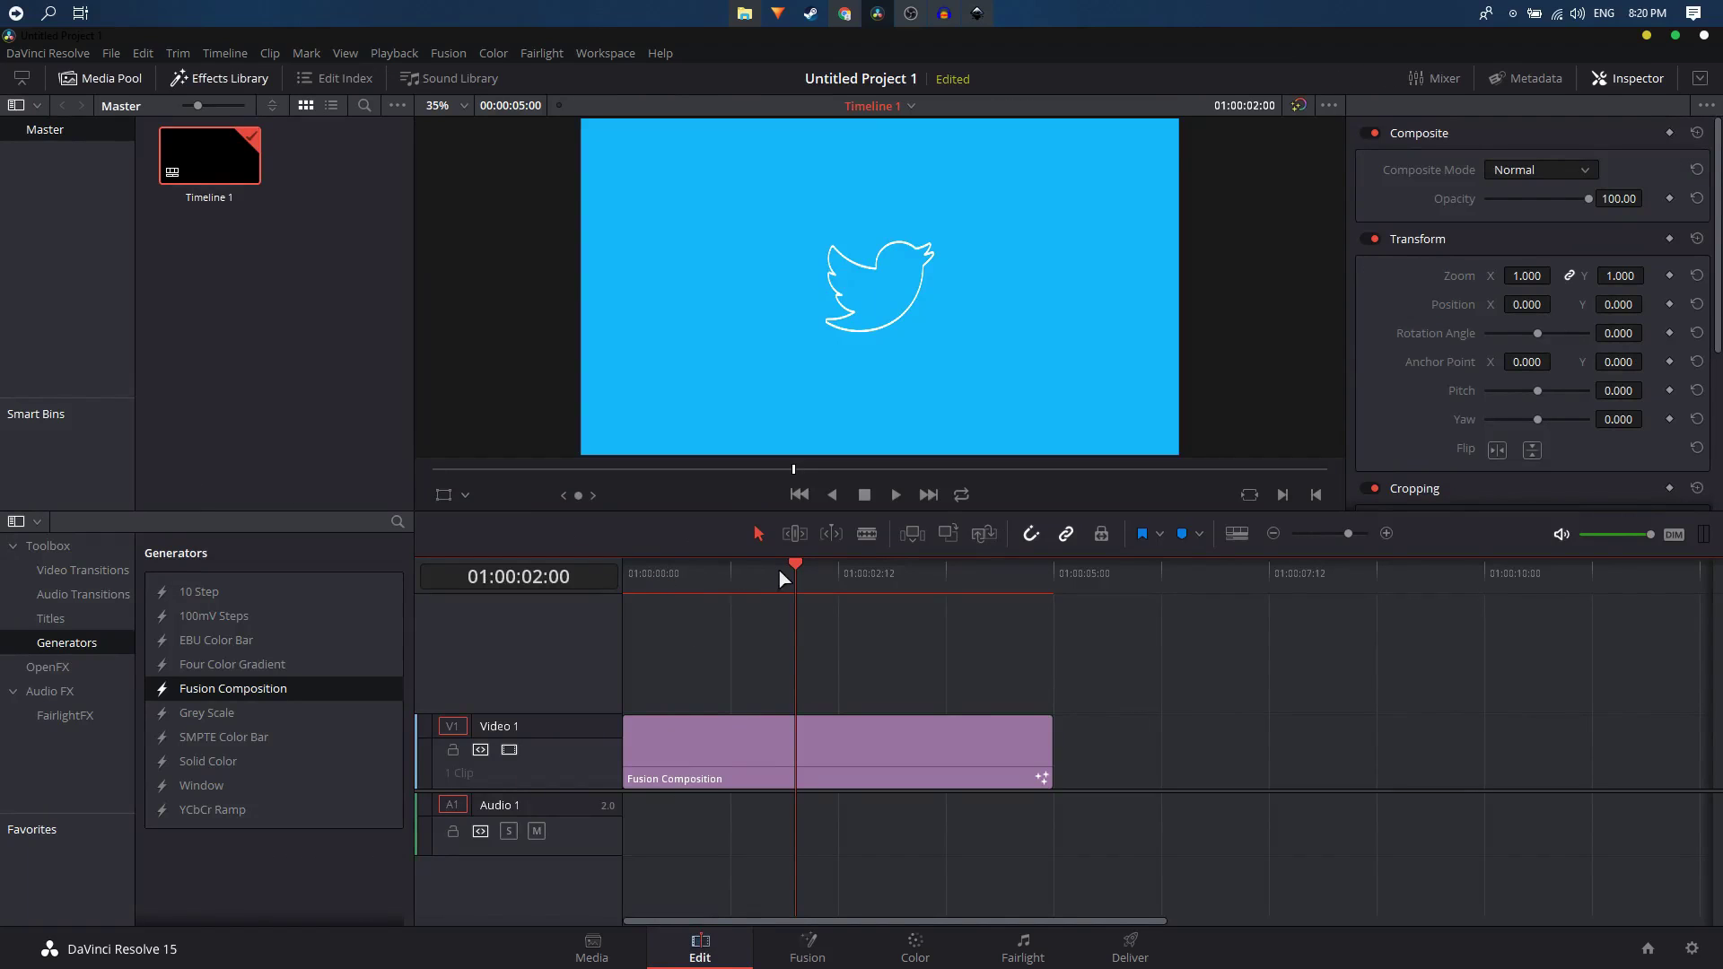
drag(782, 579, 607, 584)
key(space)
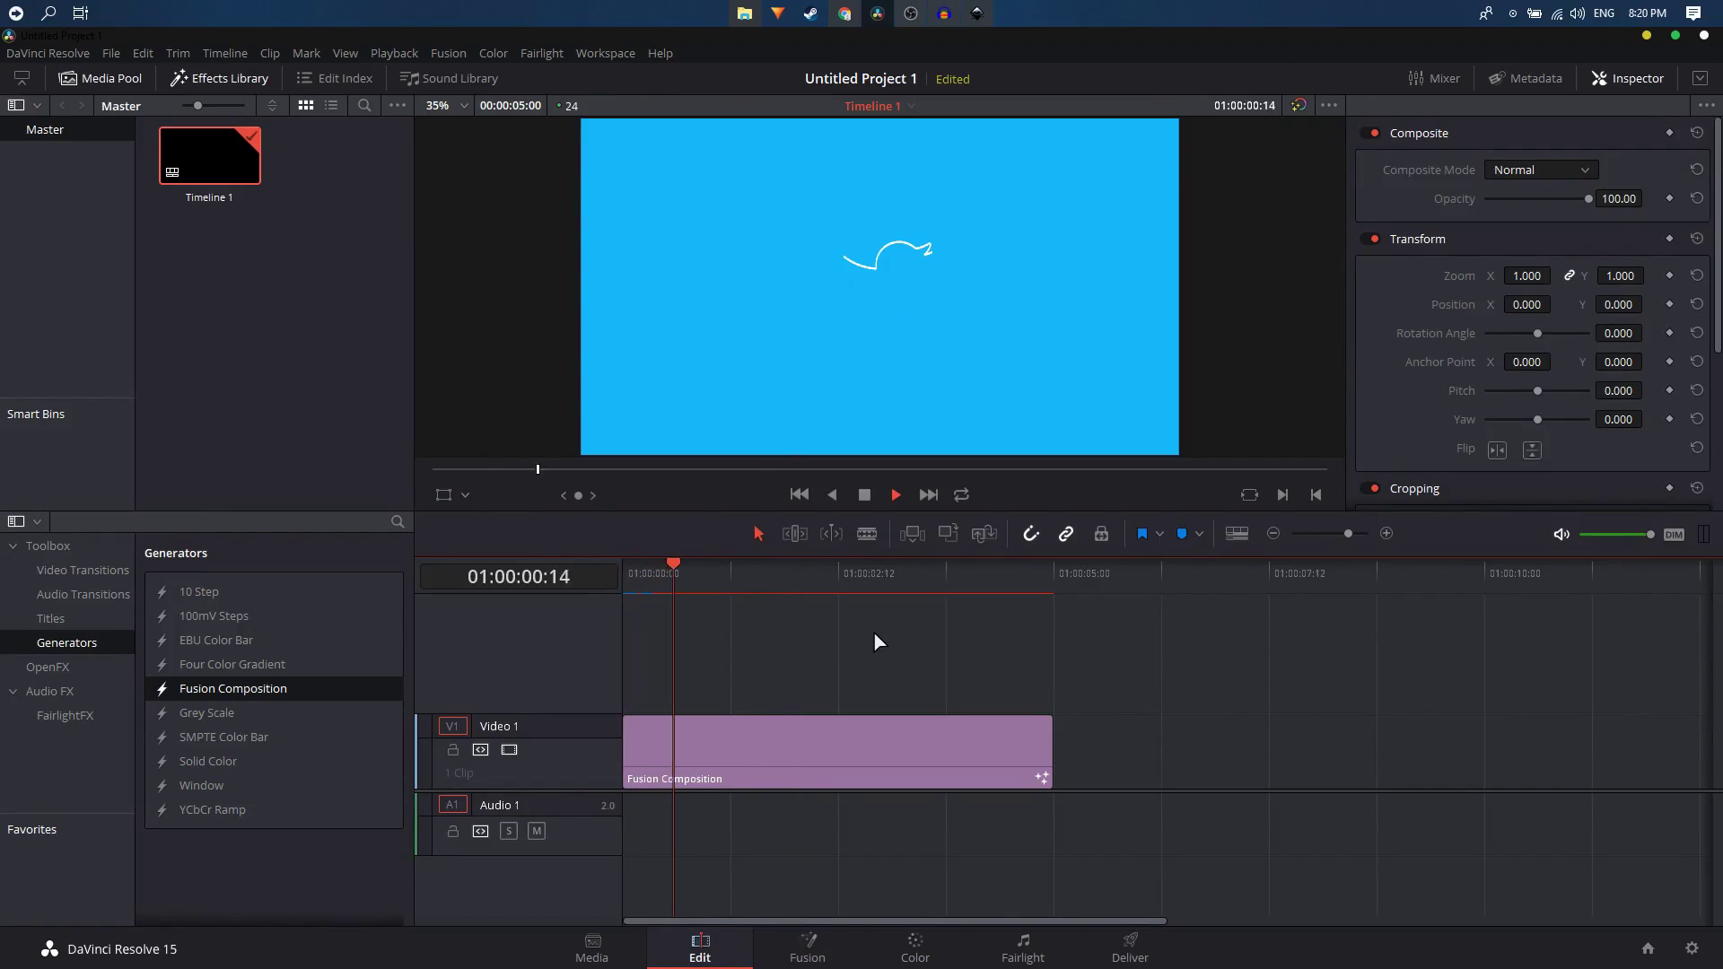
key(space)
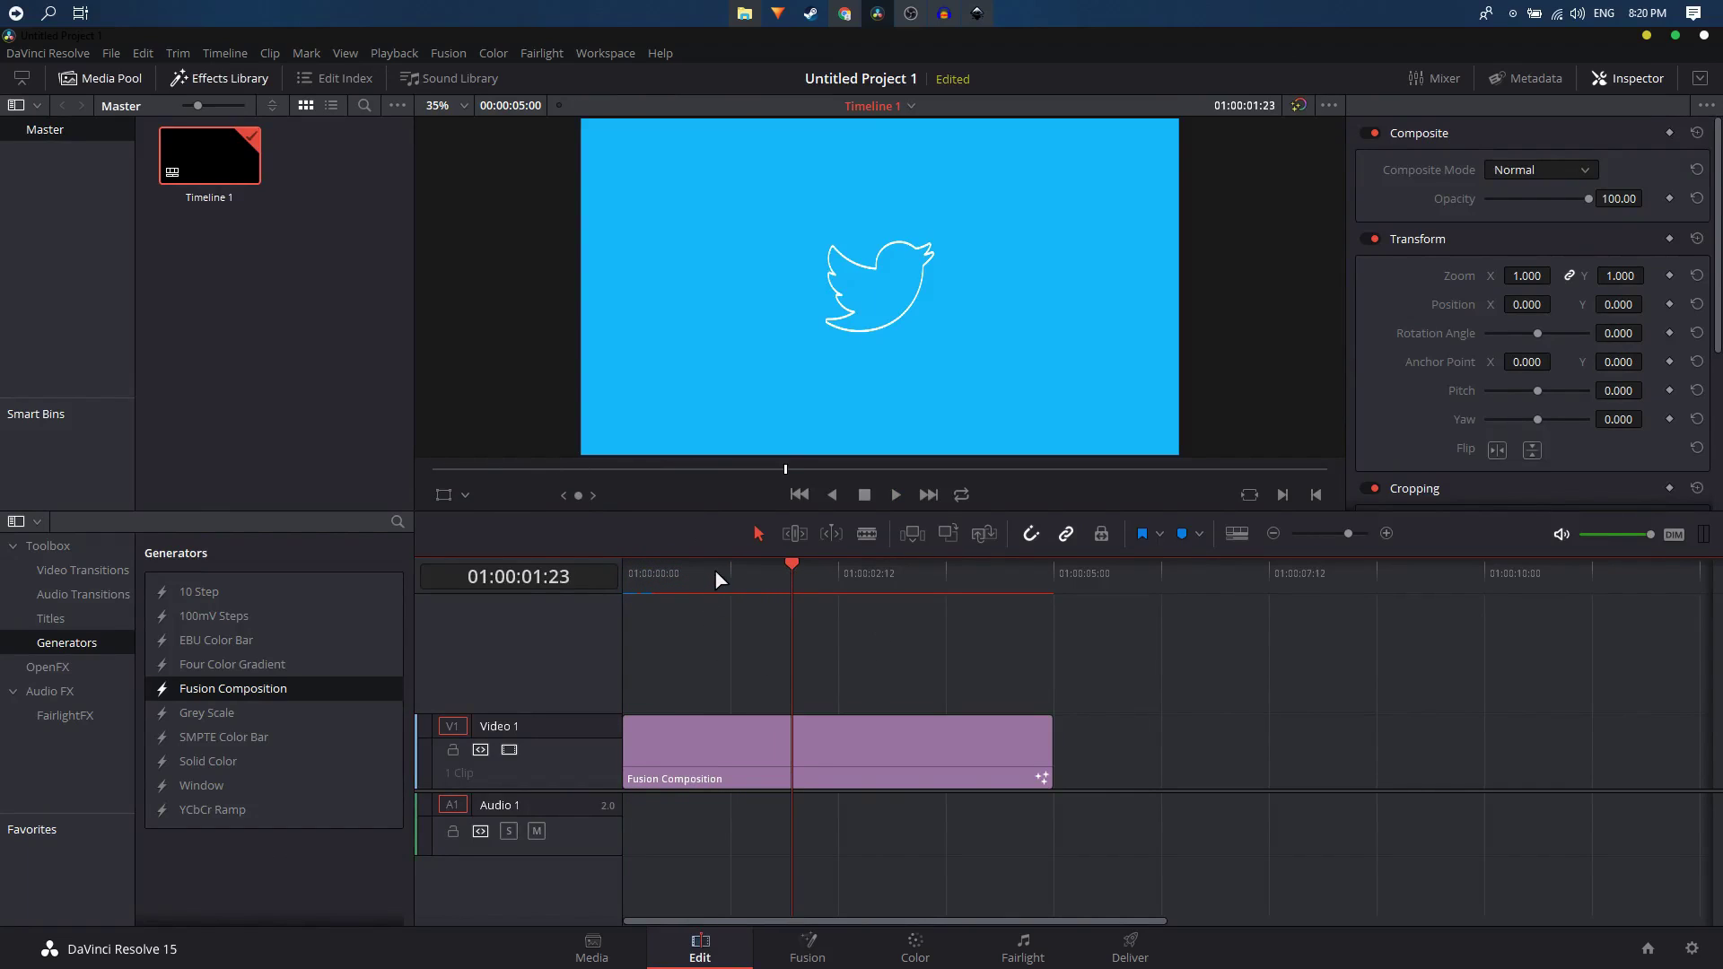
Step: Trim the end of the Fusion Composition clip on Video 1 to 01:00:01:10
drag(718, 578, 750, 592)
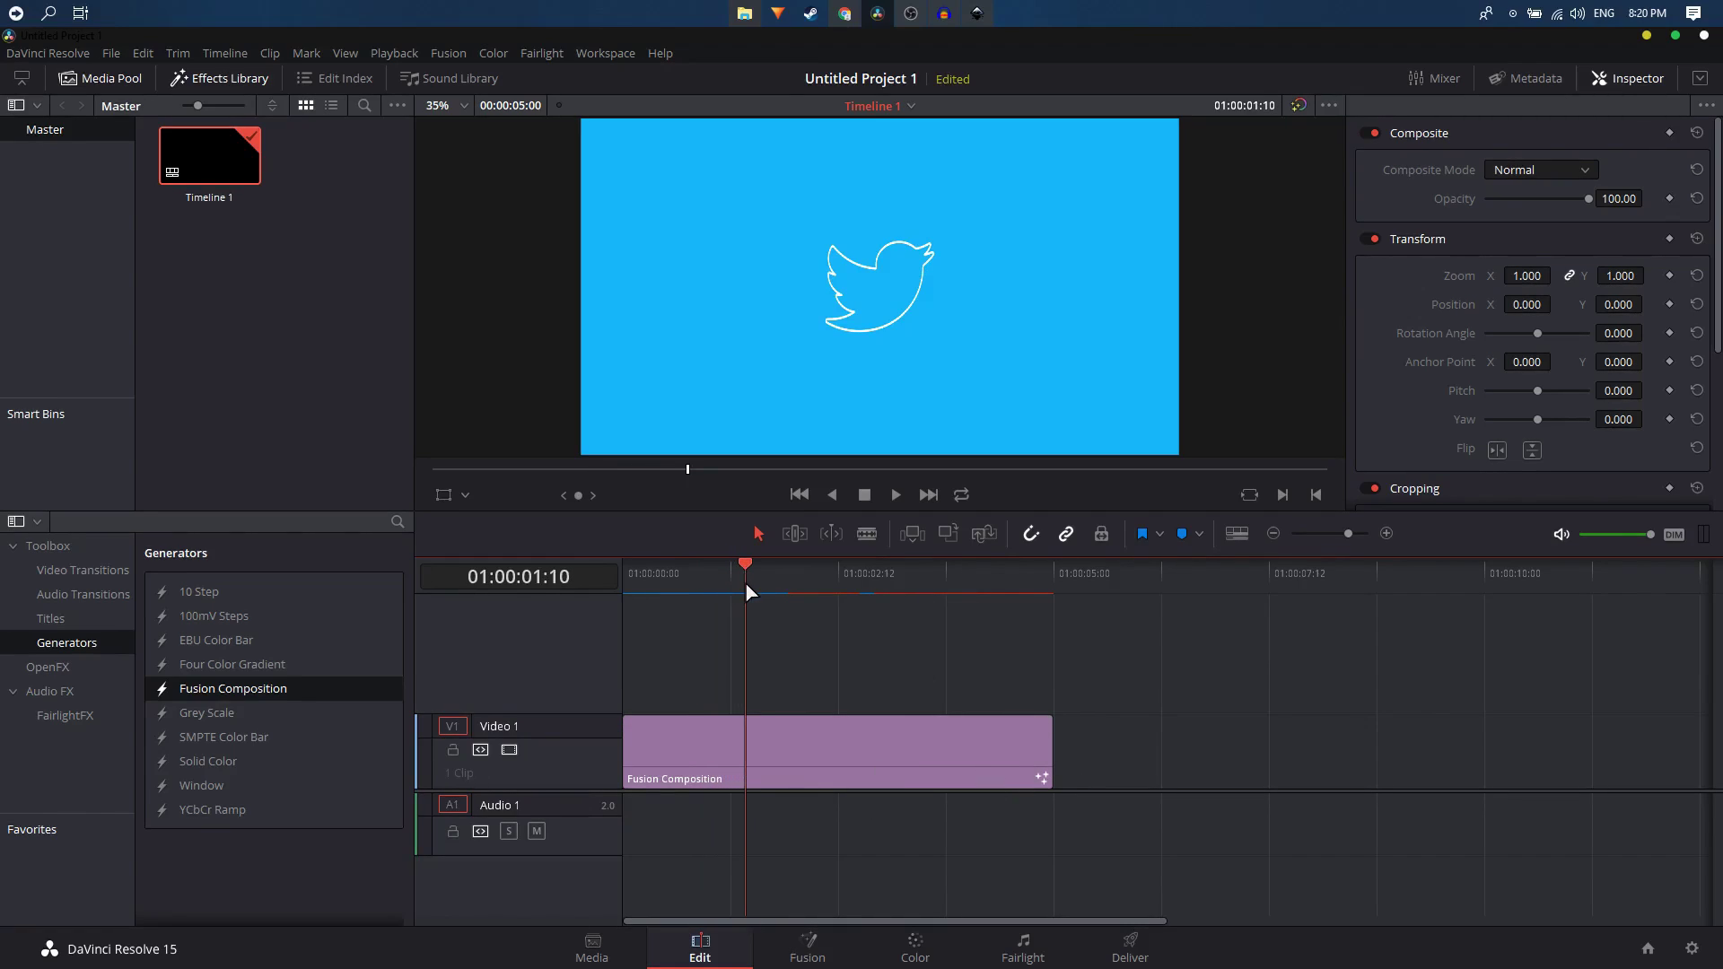
click(1052, 752)
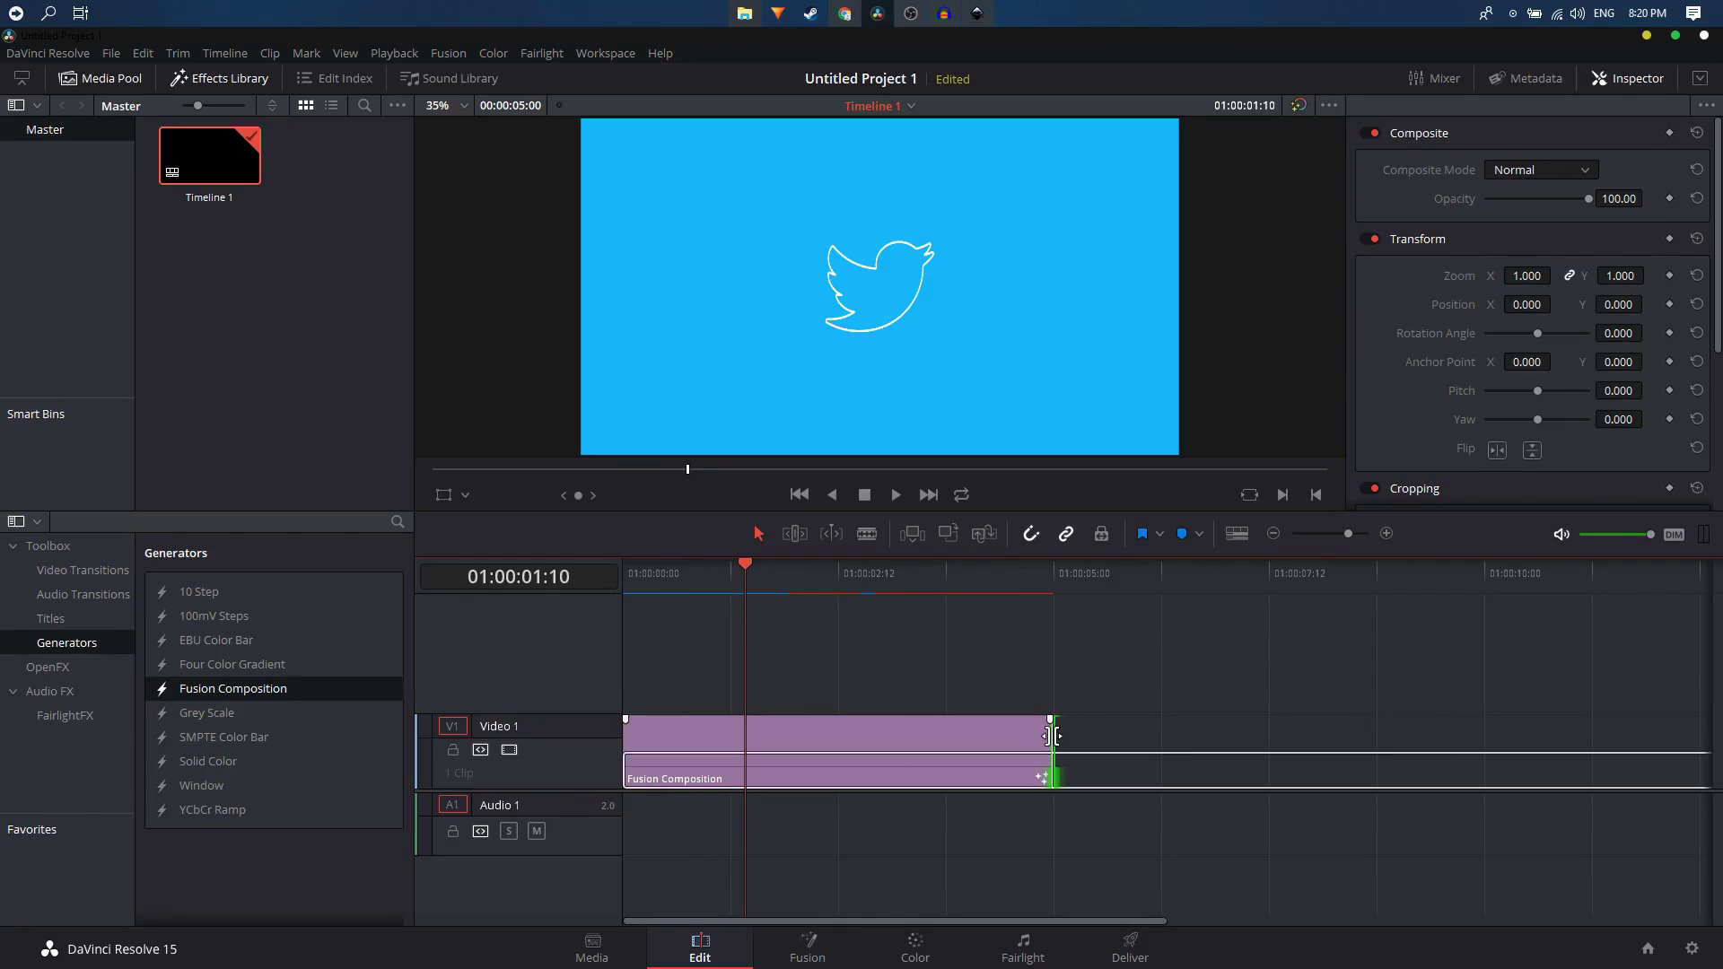
key(e)
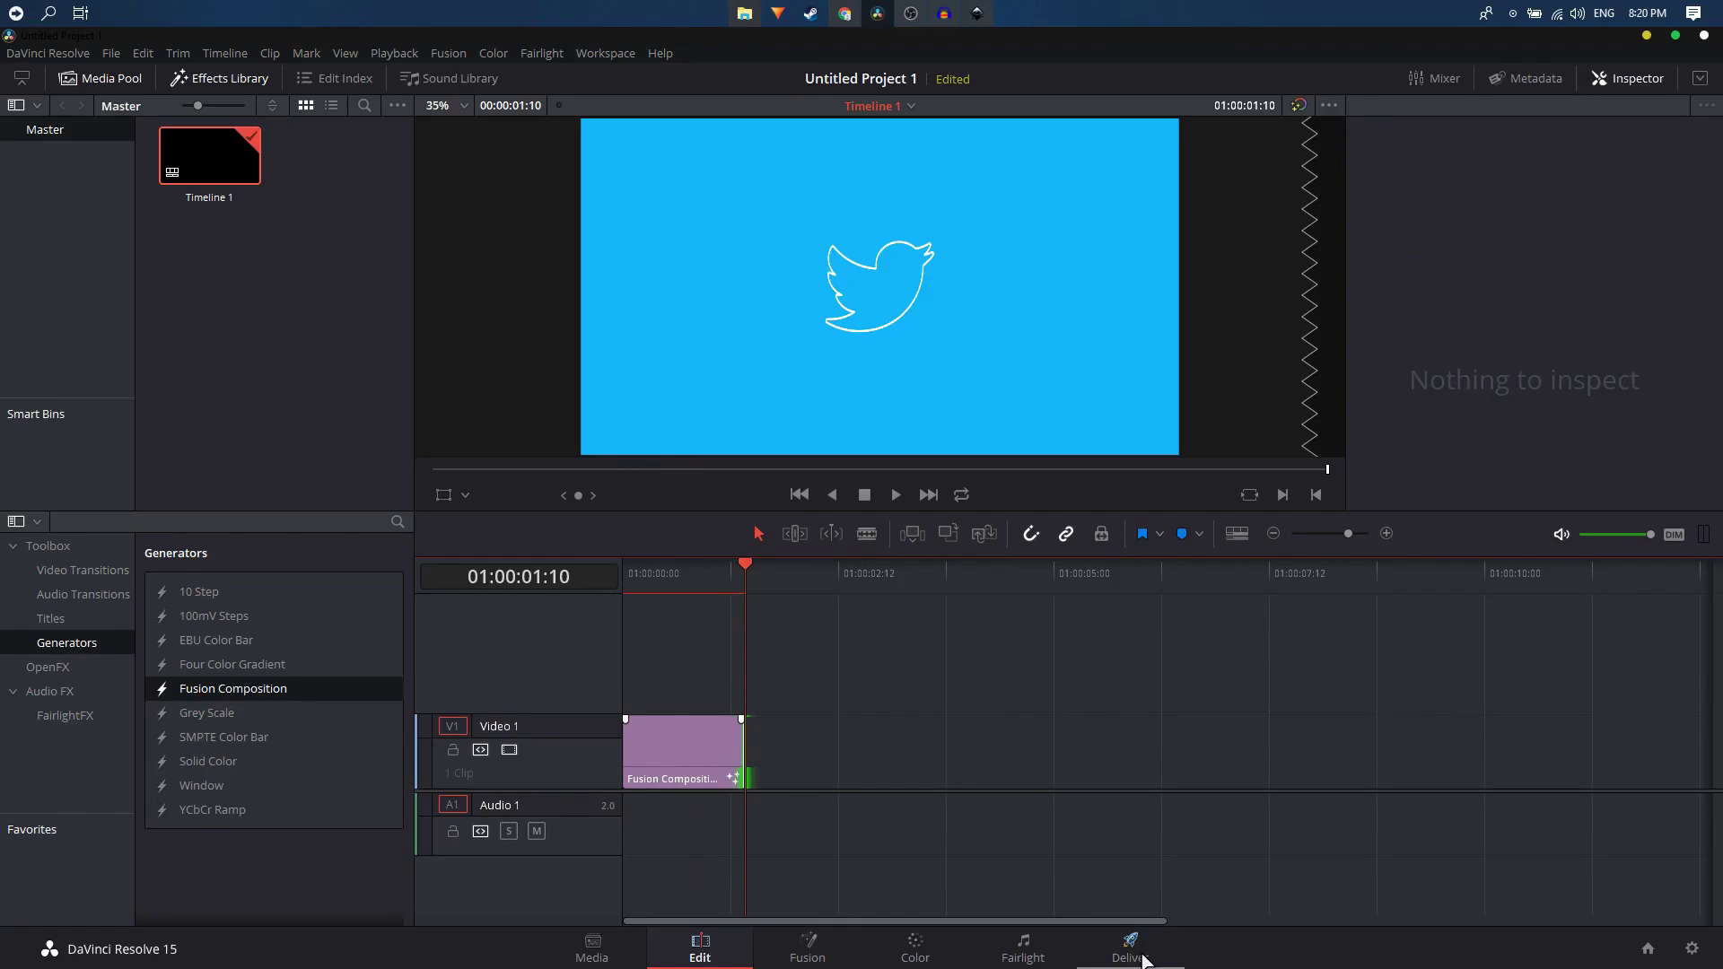
Step: Open the Deliver page's render settings for Timeline 1
click(1132, 950)
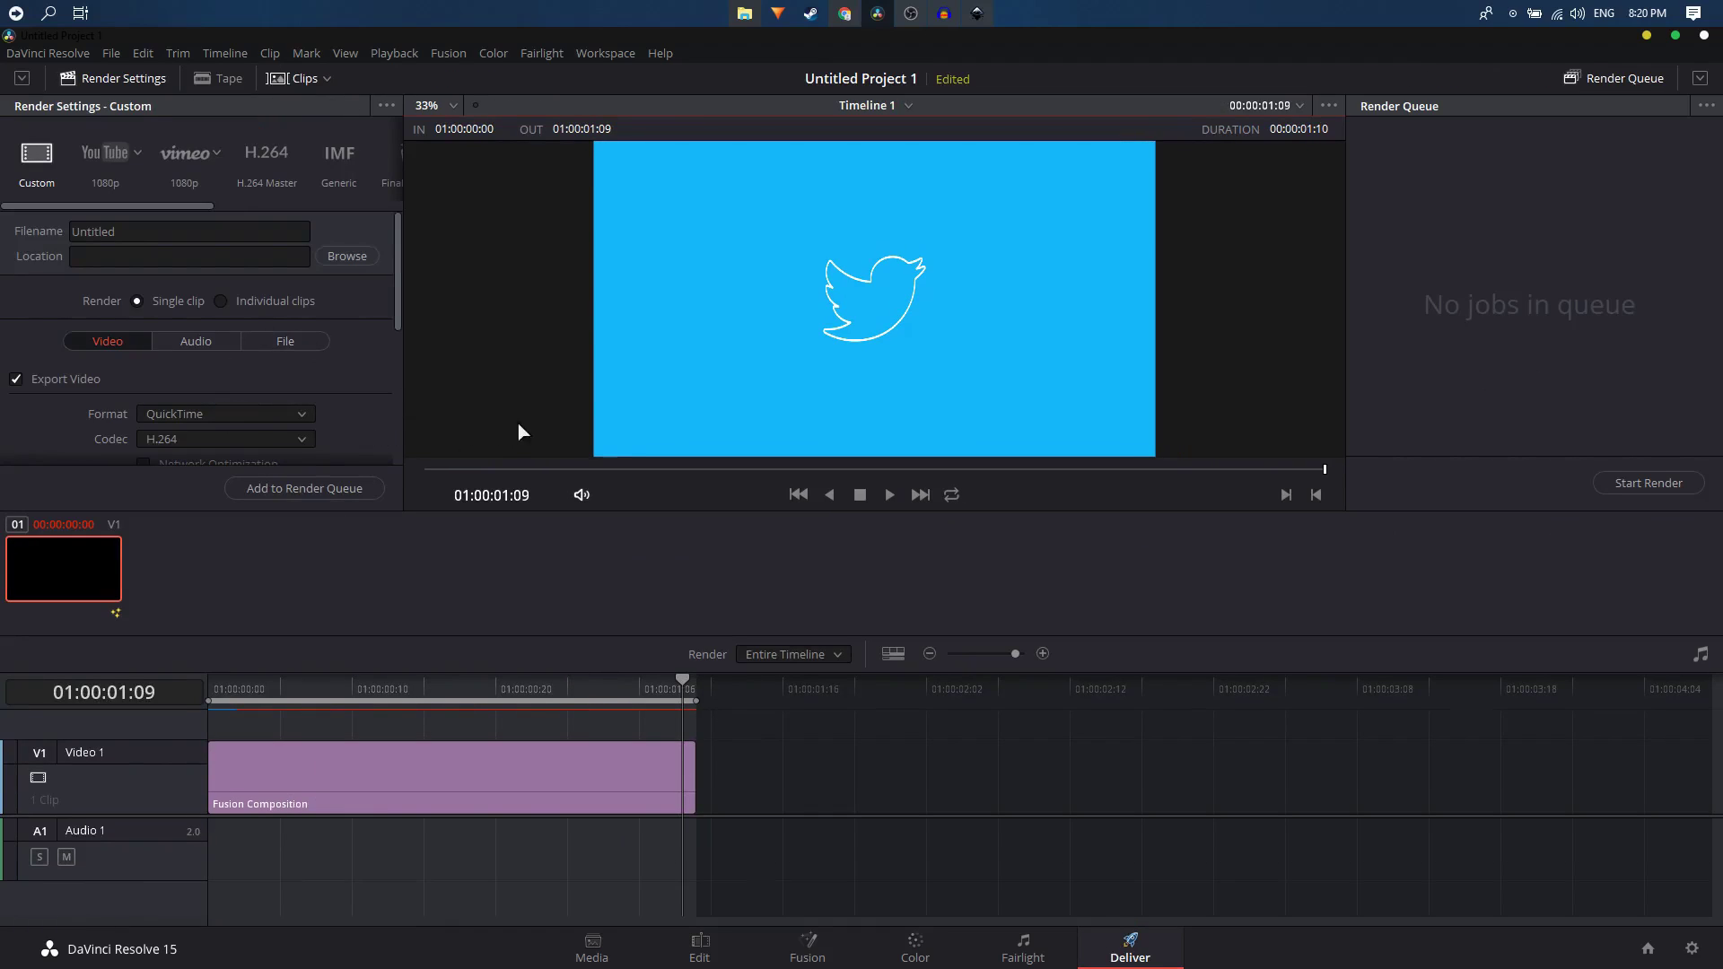